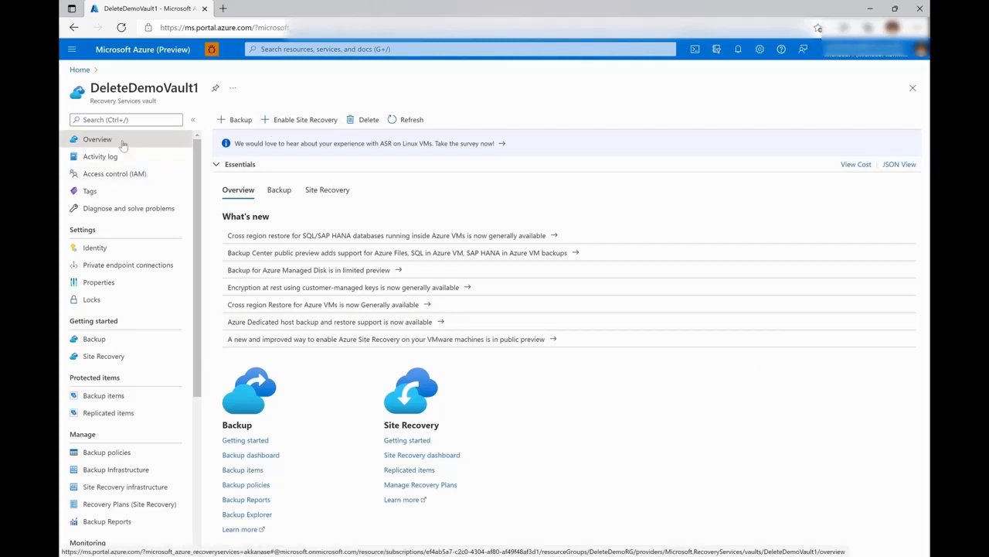
Start deleting DeleteDemoVault1, view the PowerShell script option, and choose manual deletion
{"action": "left_click", "coordinate": [365, 122]}
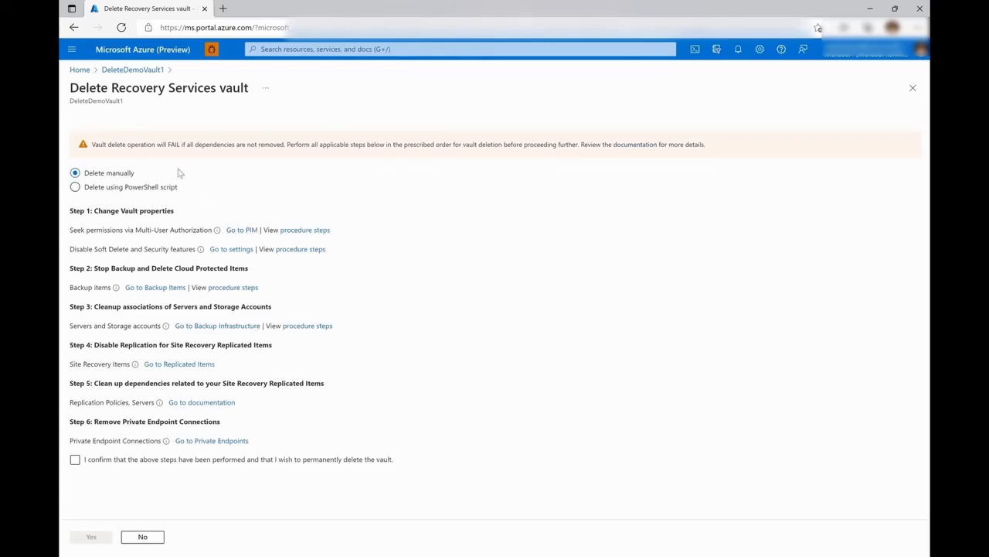
{"action": "left_click", "coordinate": [121, 187]}
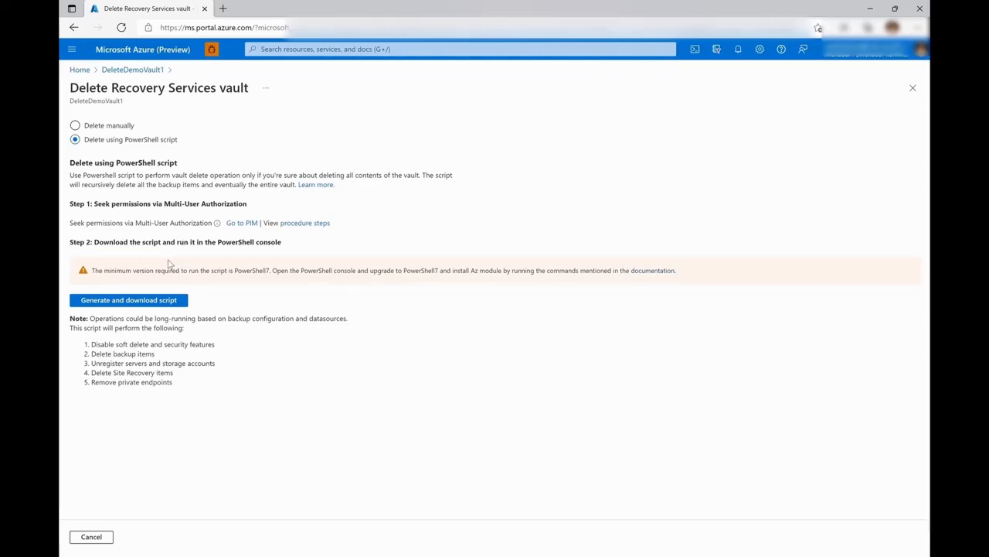
{"action": "left_click", "coordinate": [112, 128]}
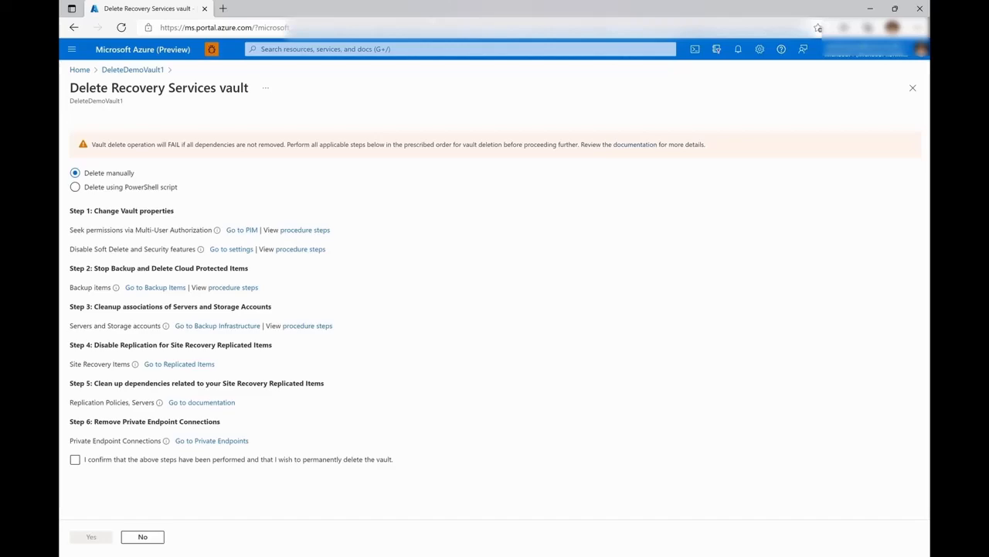
Examine the vault's backup items by management type and the listed steps for manual deletion
{"action": "left_click", "coordinate": [183, 289]}
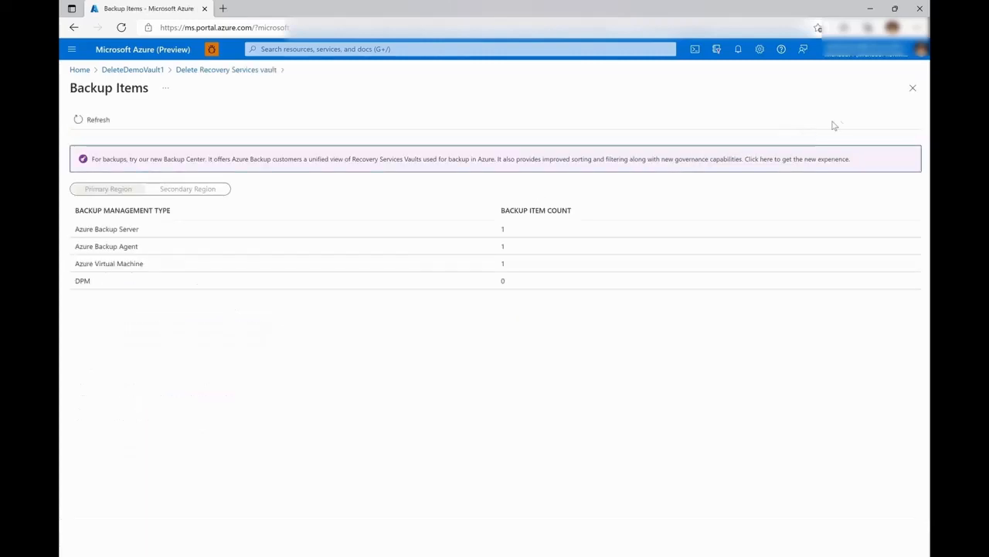
{"action": "left_click", "coordinate": [912, 90]}
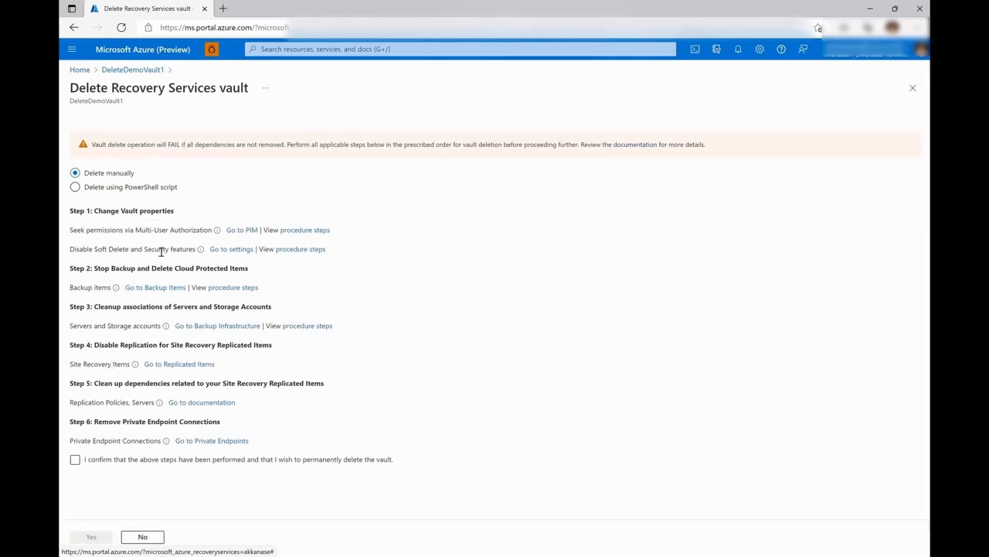
{"action": "mouse_move", "coordinate": [201, 252]}
{"action": "mouse_move", "coordinate": [297, 331]}
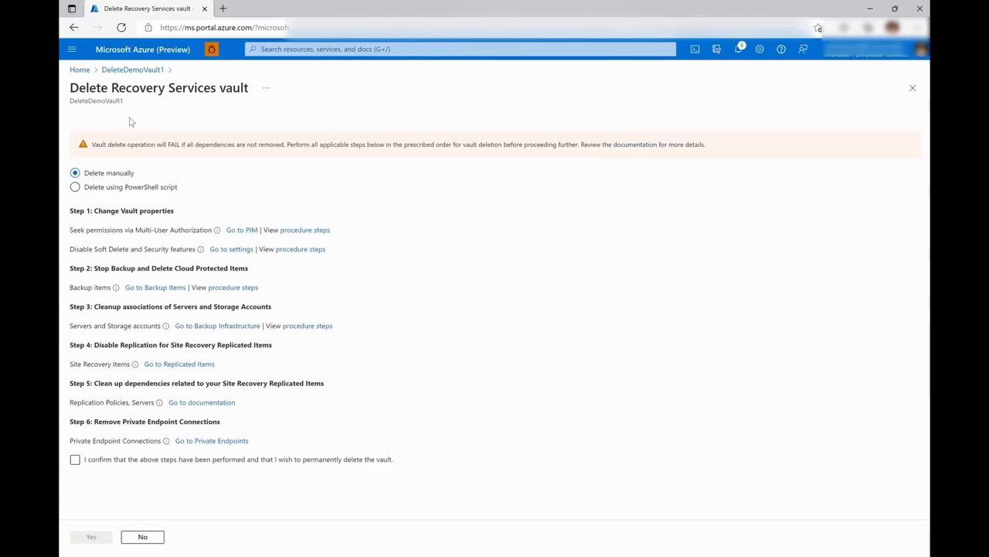
Try to disable Soft Delete in the vault's security settings with authentication against the default directory, and discard the edits
{"action": "left_click", "coordinate": [232, 249]}
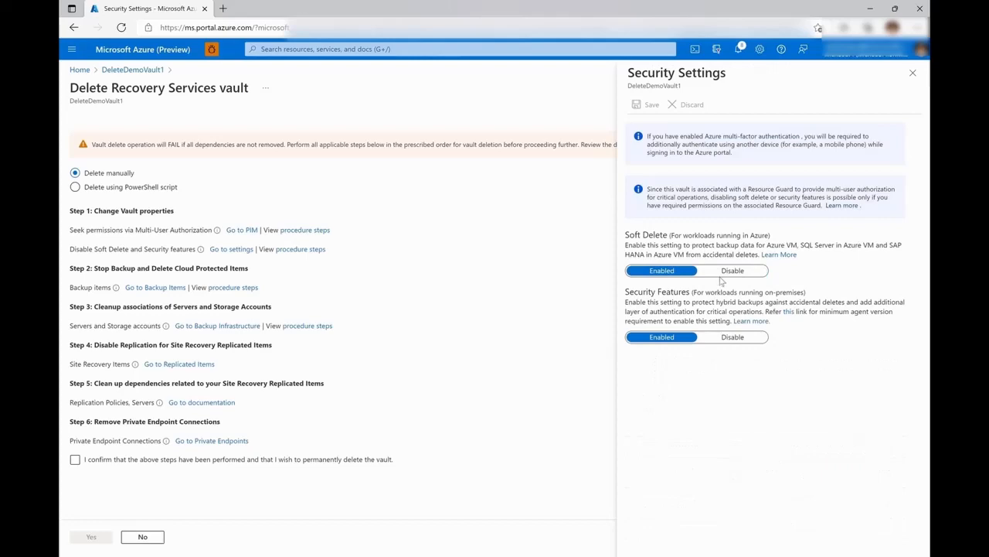
{"action": "left_click", "coordinate": [731, 272]}
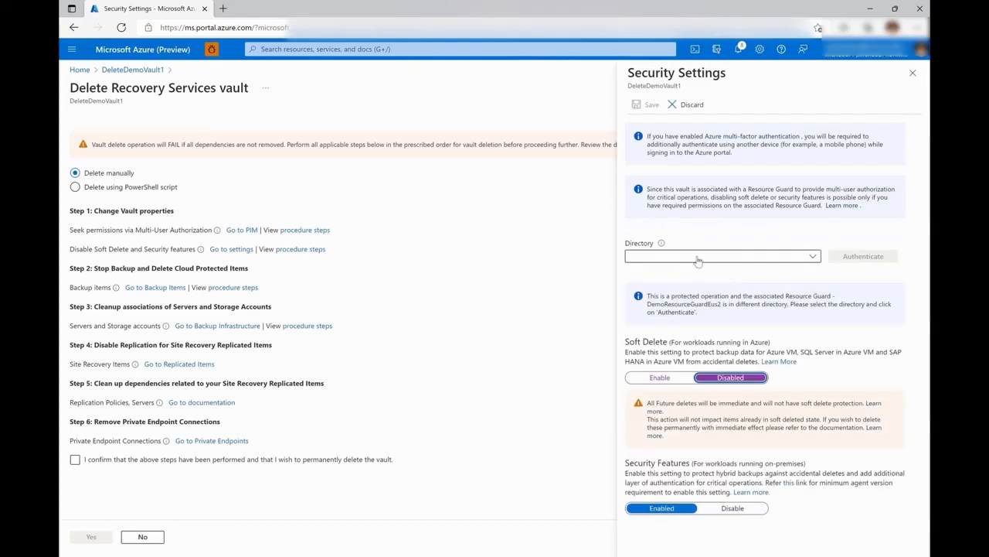
{"action": "left_click", "coordinate": [703, 256]}
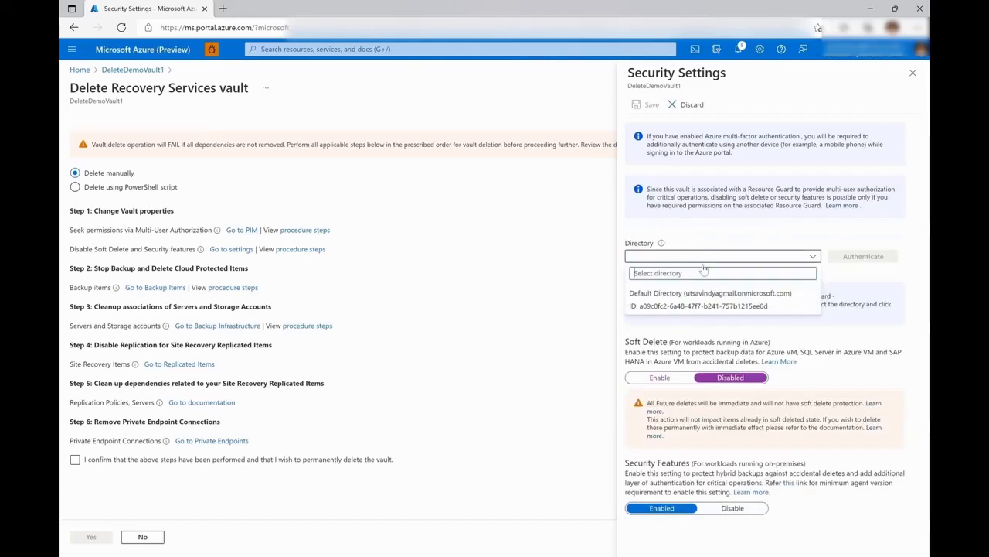
{"action": "left_click", "coordinate": [705, 310]}
{"action": "left_click", "coordinate": [847, 259]}
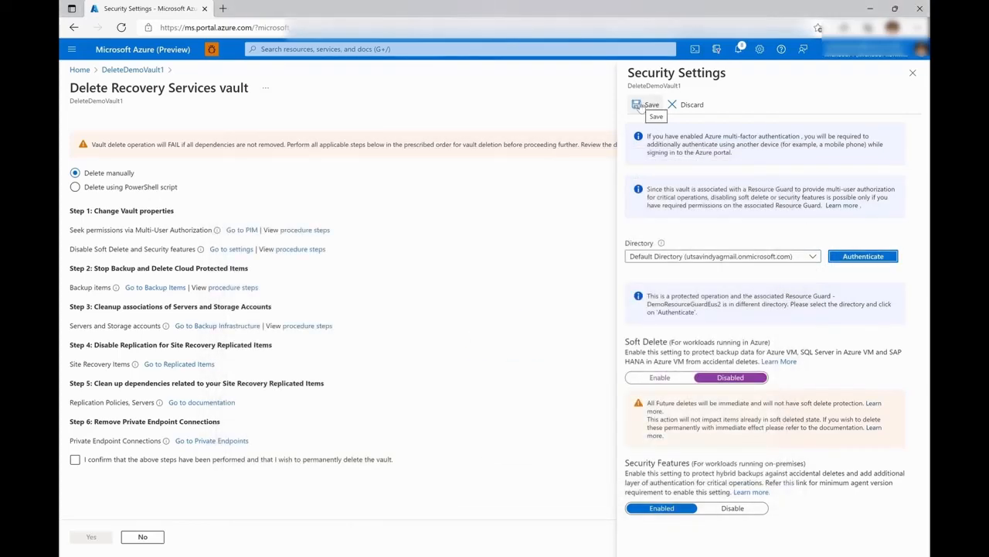
{"action": "left_click", "coordinate": [637, 106]}
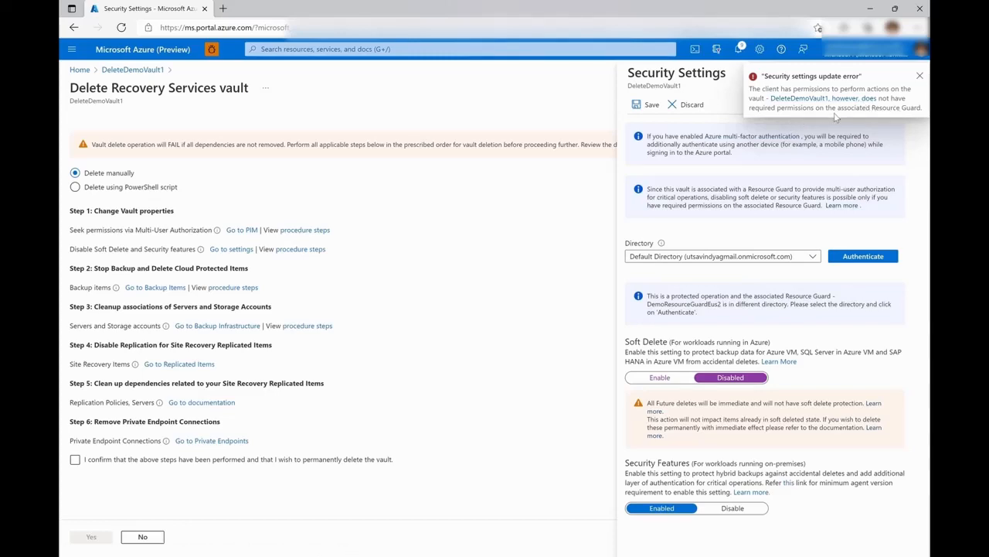
{"action": "left_click", "coordinate": [920, 77]}
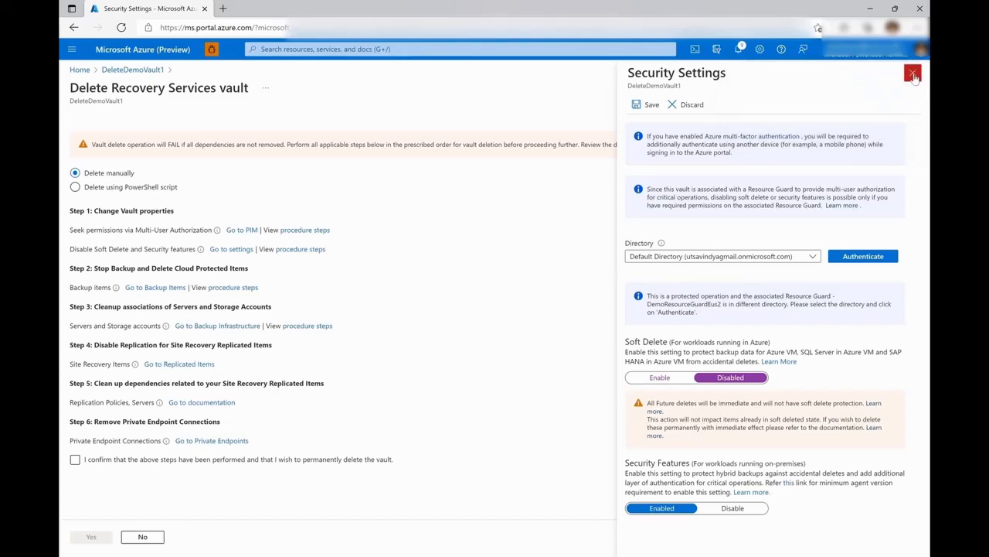
{"action": "left_click", "coordinate": [914, 75]}
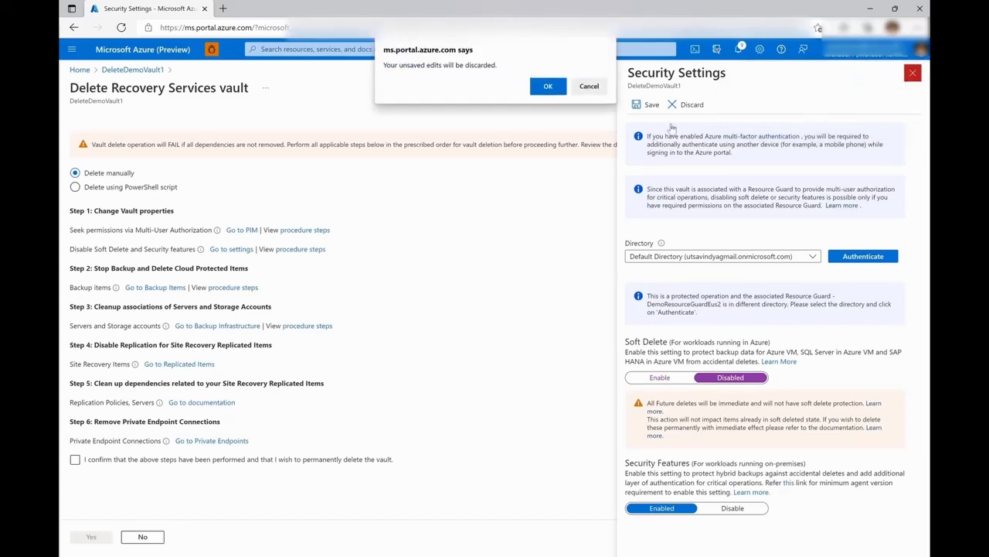
{"action": "left_click", "coordinate": [548, 86]}
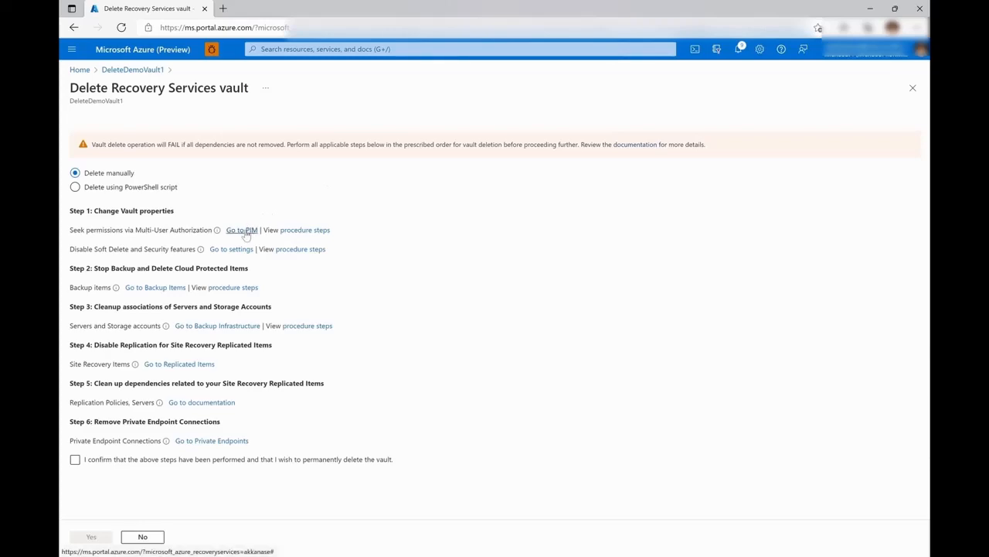
Visit Privileged Identity Management for permissions, and disable the vault's Soft Delete by authenticating against the default directory and saving
{"action": "left_click", "coordinate": [246, 230]}
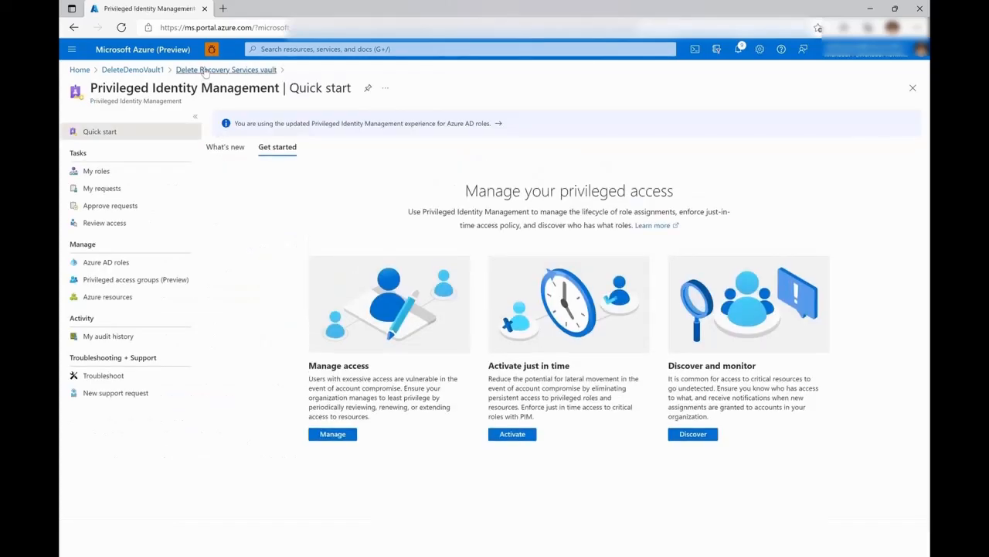
{"action": "left_click", "coordinate": [203, 73]}
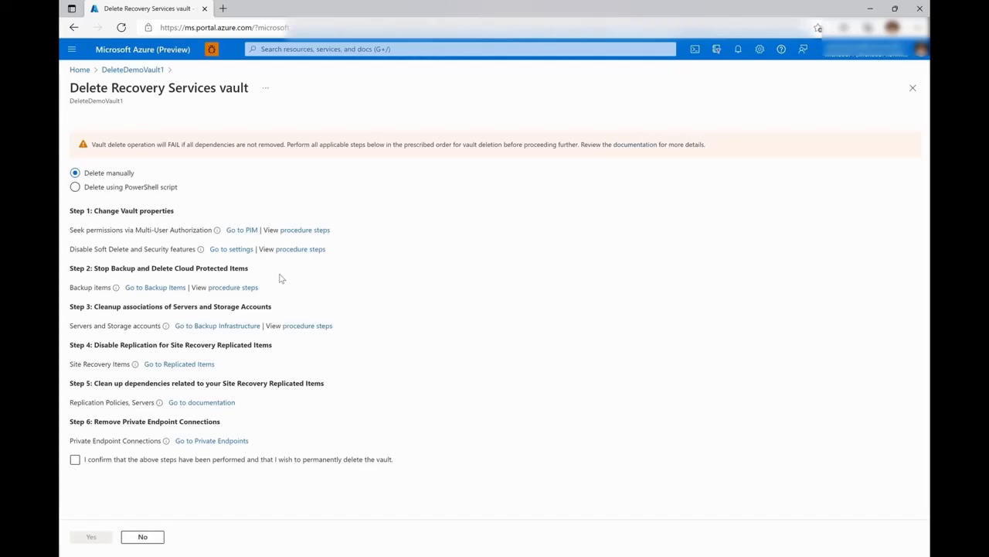
{"action": "left_click", "coordinate": [232, 249]}
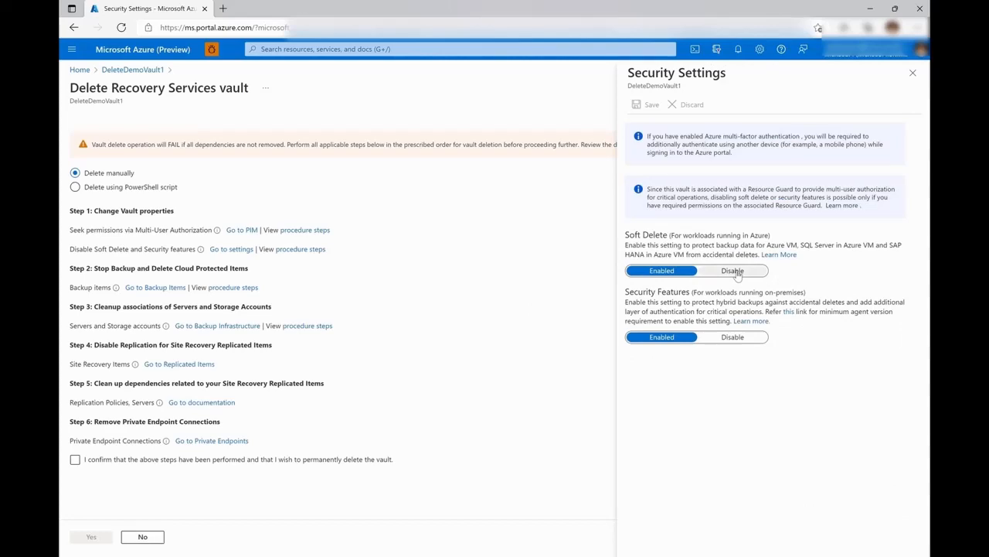
{"action": "left_click", "coordinate": [736, 272]}
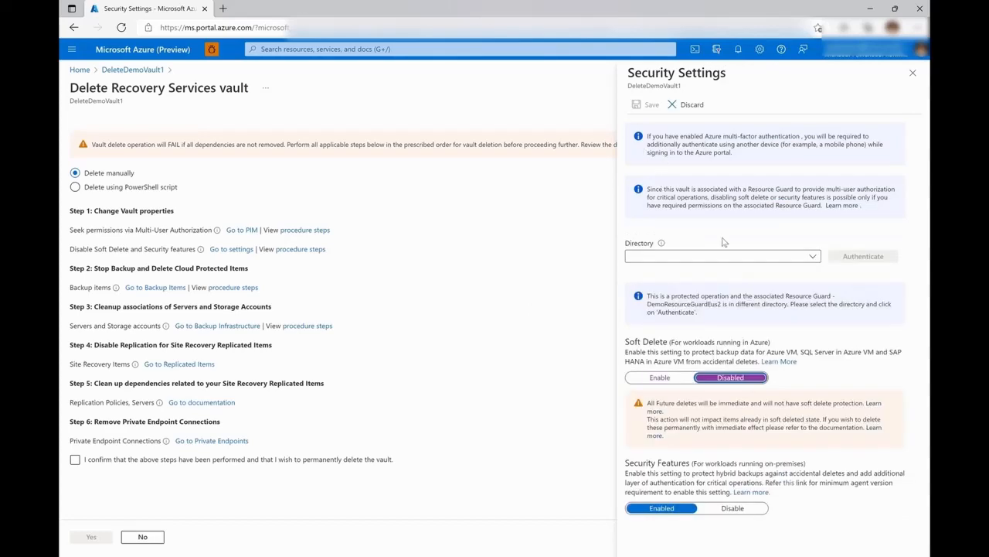
{"action": "left_click", "coordinate": [715, 258]}
{"action": "left_click", "coordinate": [699, 297]}
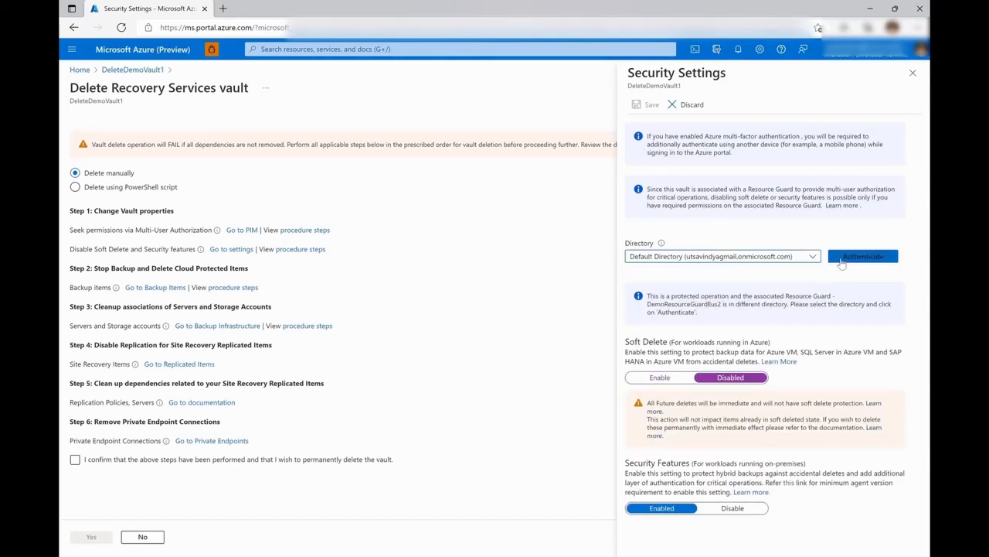
{"action": "left_click", "coordinate": [844, 261]}
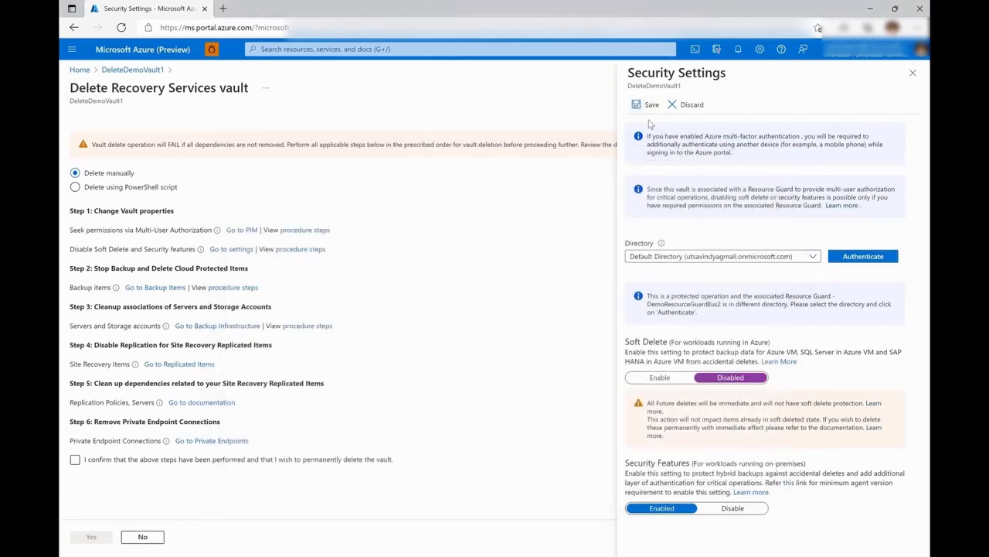
{"action": "left_click", "coordinate": [648, 108]}
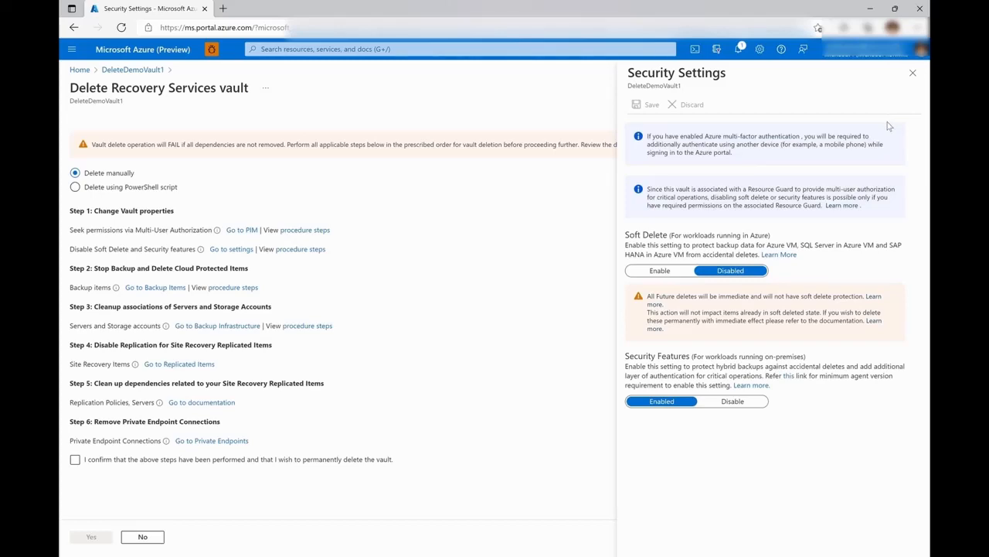
{"action": "left_click", "coordinate": [913, 73]}
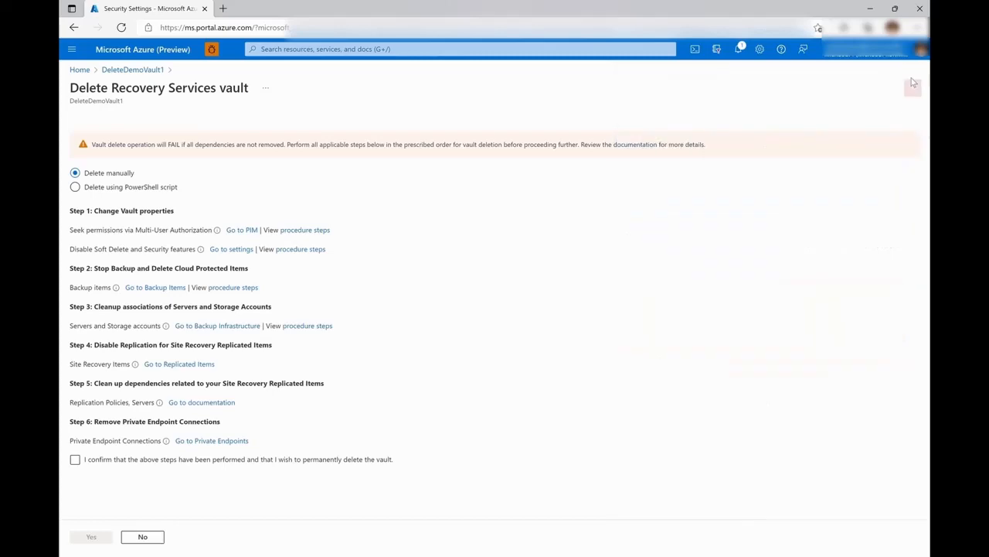
Disable Security Features for on-premises workloads in the vault's security settings, authenticating against the default directory and saving the change
{"action": "left_click", "coordinate": [231, 249]}
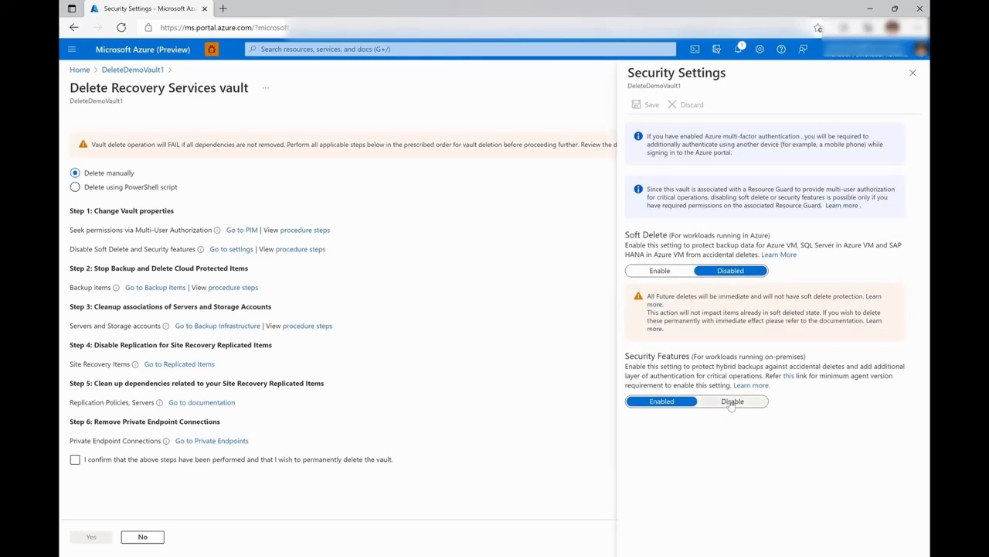
{"action": "left_click", "coordinate": [731, 402]}
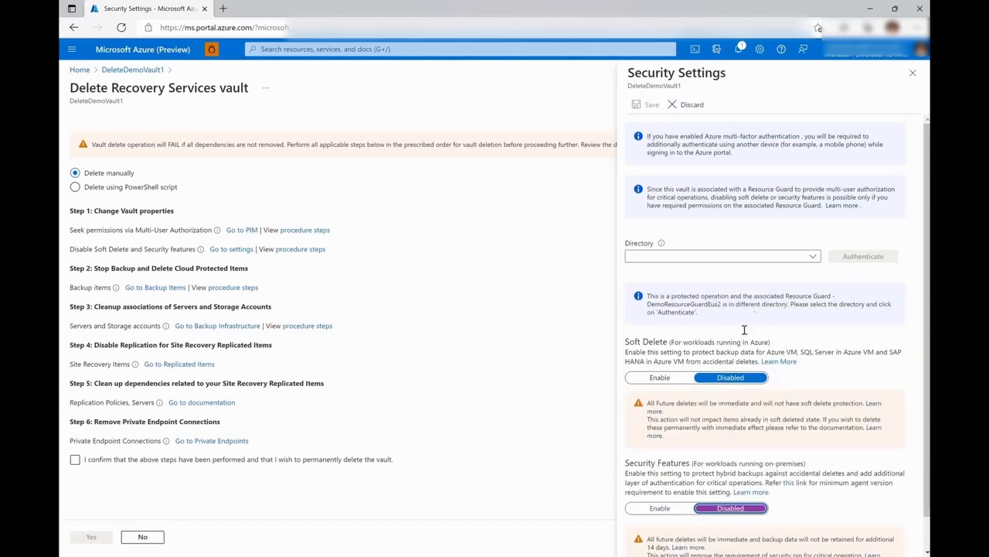
{"action": "left_click", "coordinate": [754, 256]}
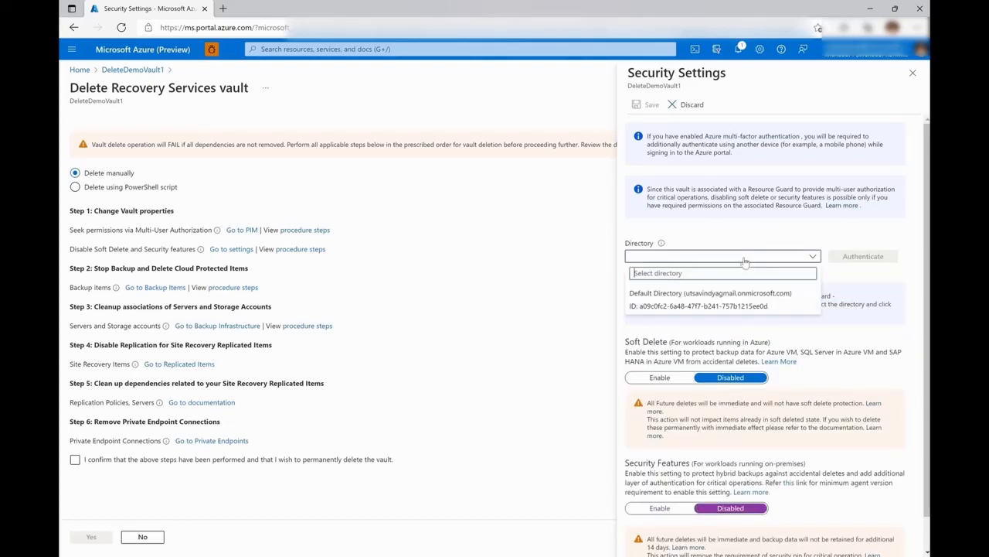
{"action": "left_click", "coordinate": [754, 300]}
{"action": "left_click", "coordinate": [870, 260]}
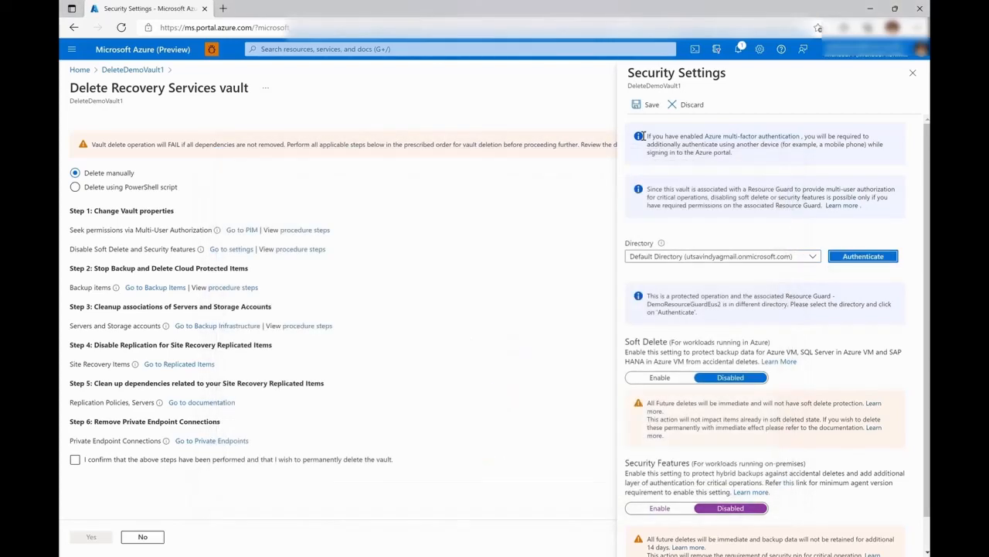
{"action": "left_click", "coordinate": [638, 104]}
{"action": "left_click", "coordinate": [641, 105]}
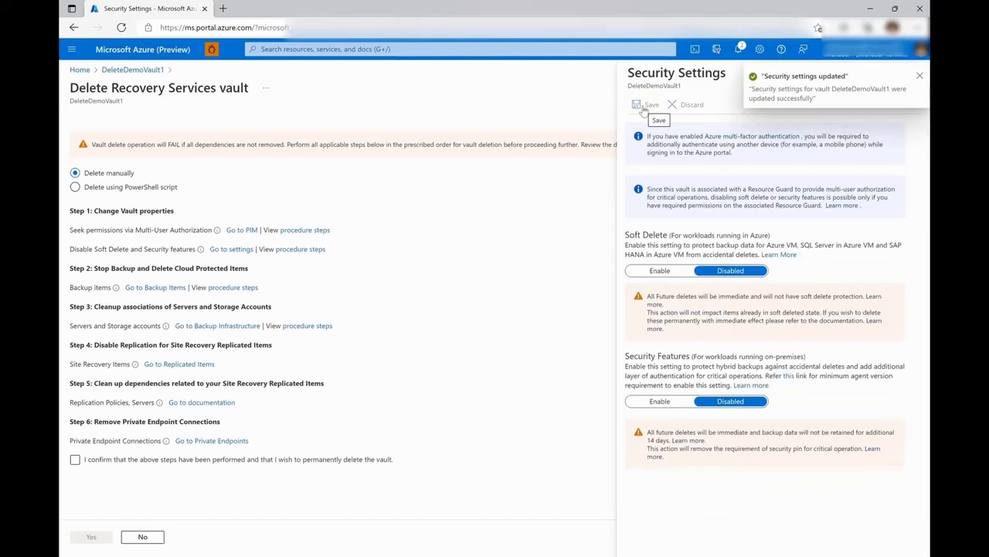
{"action": "left_click", "coordinate": [919, 75]}
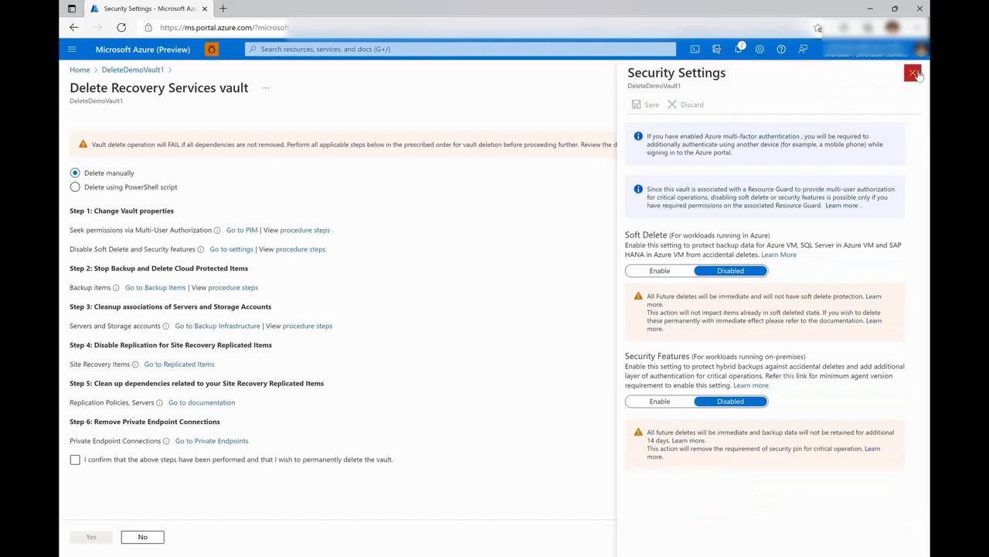
{"action": "left_click", "coordinate": [915, 75]}
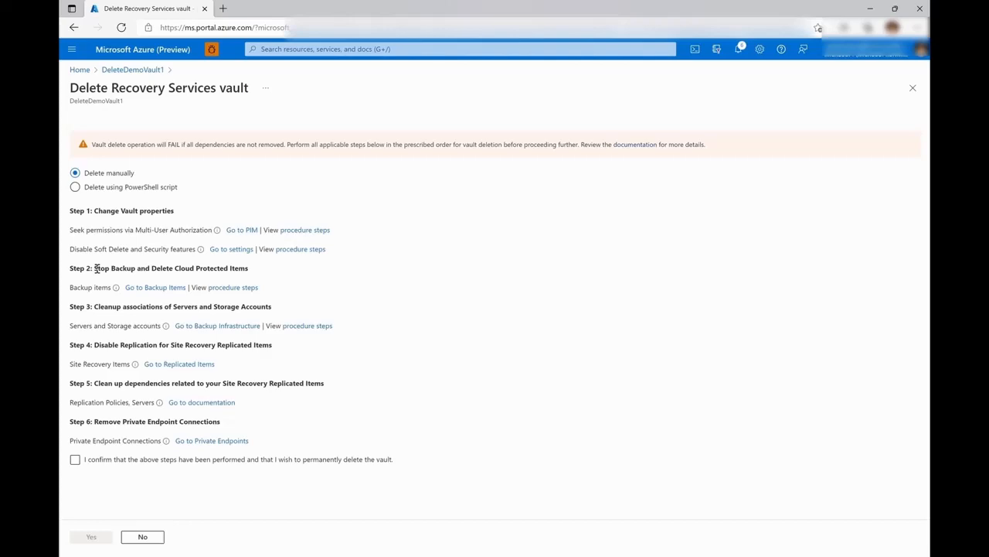
Undelete the soft-deleted Azure Virtual Machine backup item PSVM2 and return to the virtual machine backup items list
{"action": "left_click", "coordinate": [156, 287]}
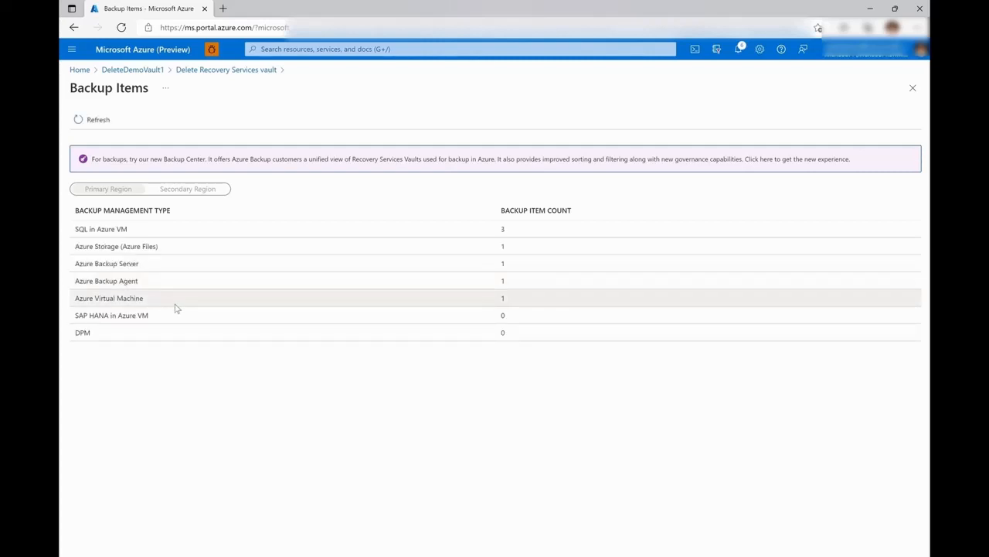
{"action": "left_click", "coordinate": [234, 303]}
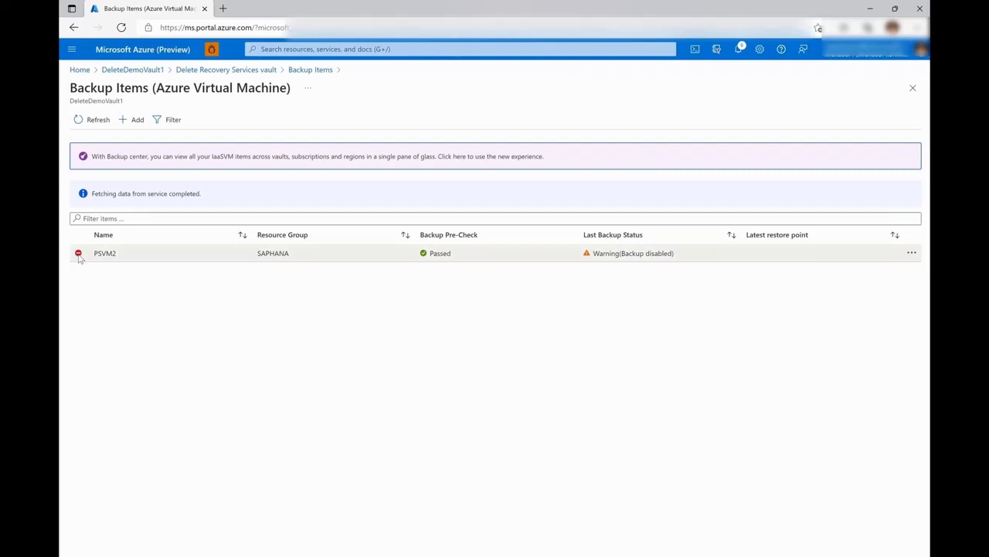
{"action": "left_click", "coordinate": [114, 260]}
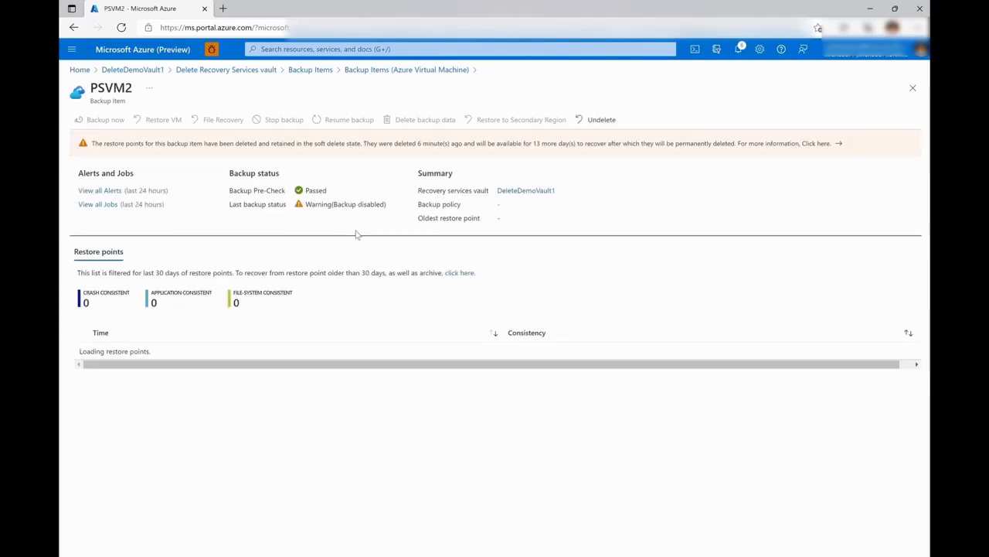
{"action": "left_click", "coordinate": [600, 121]}
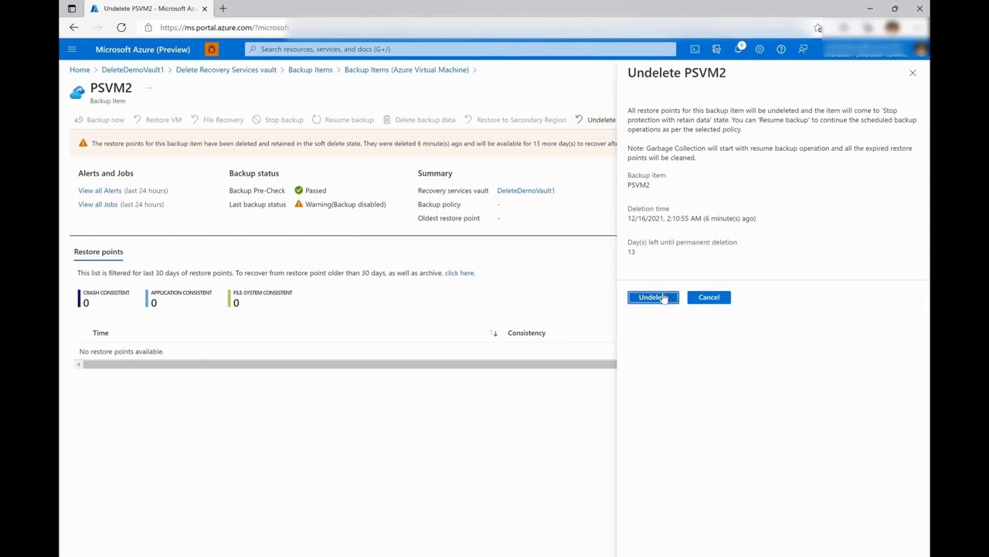
{"action": "left_click", "coordinate": [653, 296]}
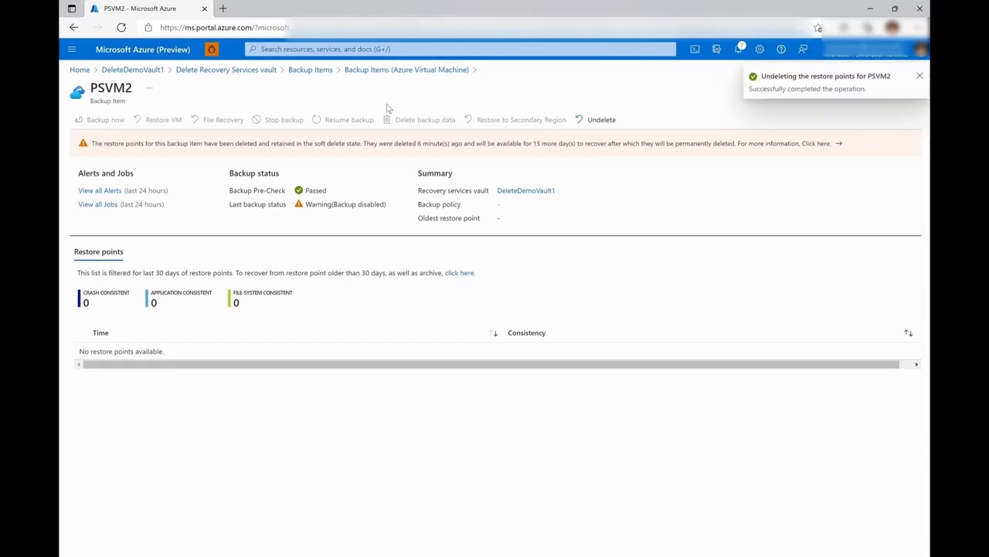
{"action": "left_click", "coordinate": [378, 71]}
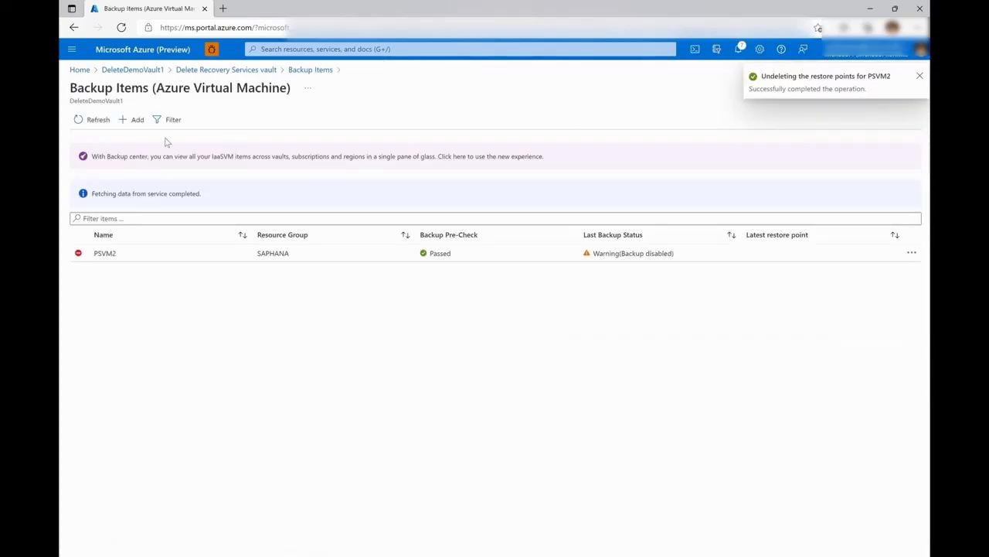
Open the backup data deletion form for the Azure Virtual Machine backup item PSVM2
{"action": "left_click", "coordinate": [292, 70]}
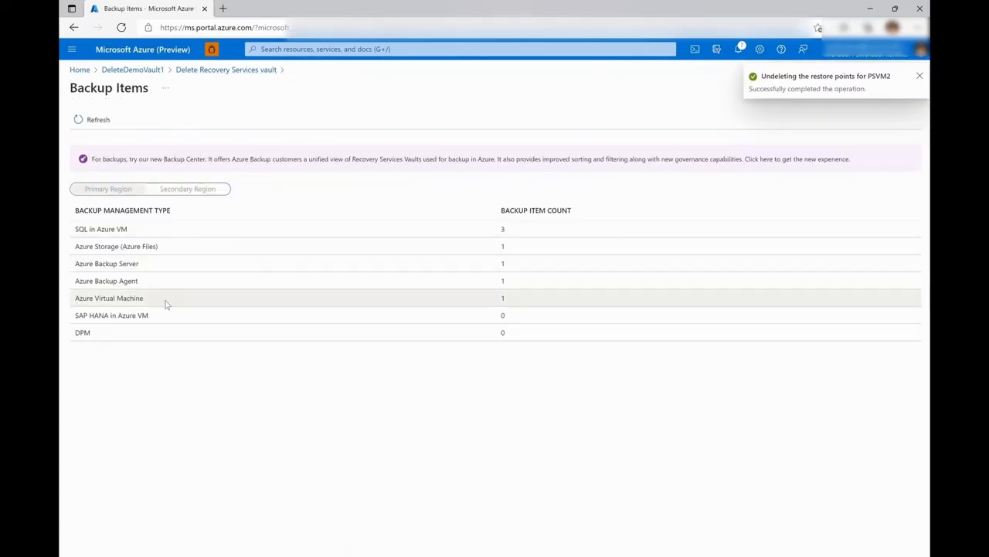
{"action": "left_click_drag", "start_coordinate": [175, 286], "coordinate": [174, 297]}
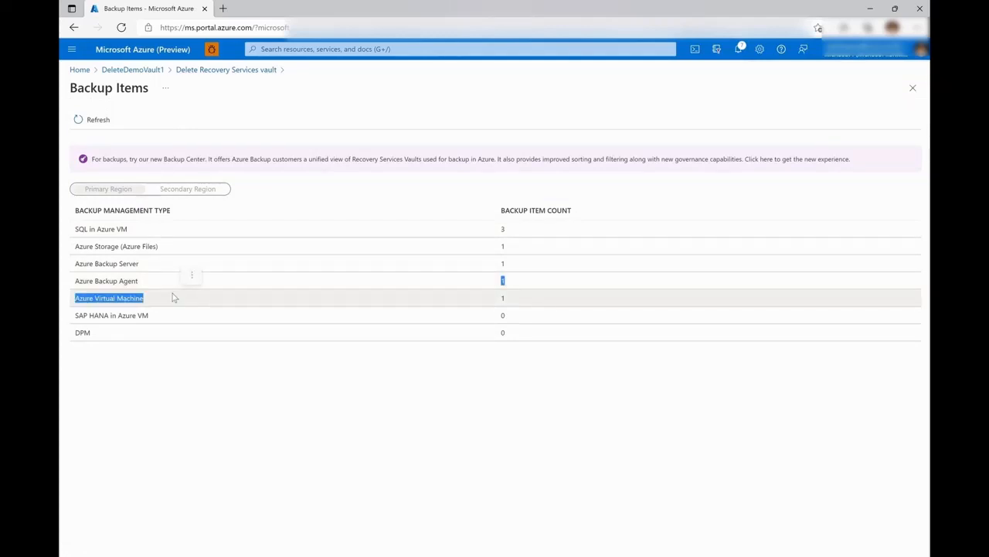
{"action": "left_click", "coordinate": [168, 300]}
{"action": "left_click", "coordinate": [168, 300]}
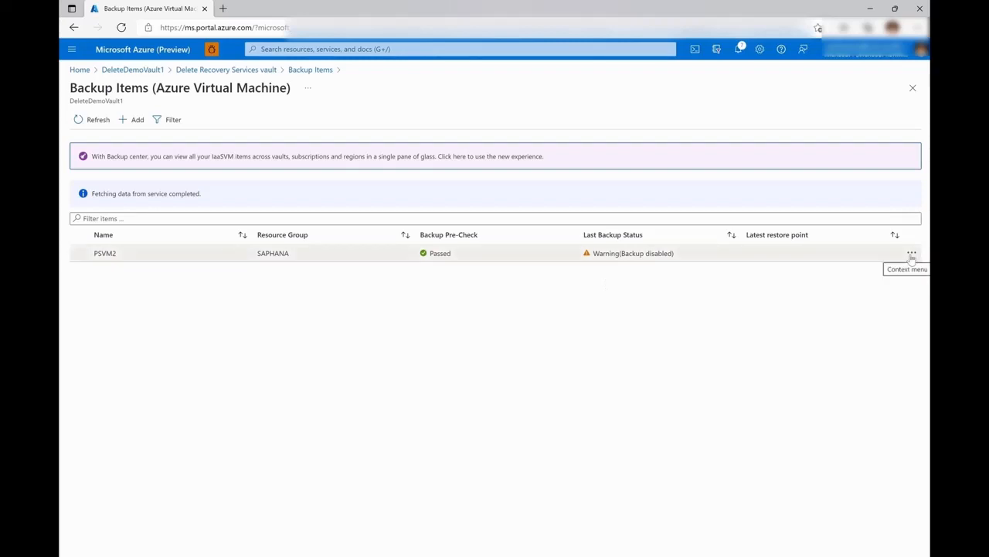
{"action": "left_click", "coordinate": [912, 254]}
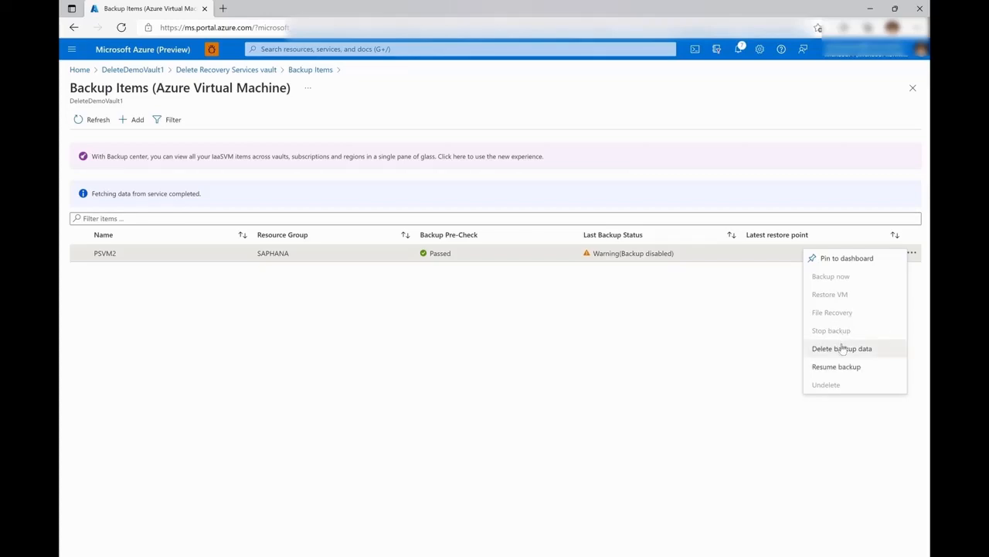
{"action": "left_click", "coordinate": [842, 352]}
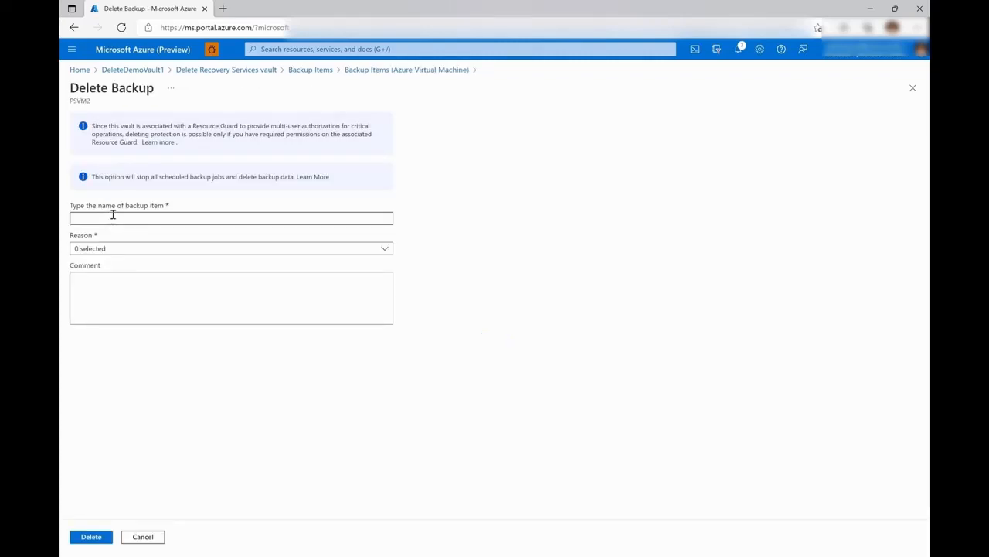
Fill in the deletion form with PSVM2 as the backup item name and Others as the reason
{"action": "left_click", "coordinate": [112, 218]}
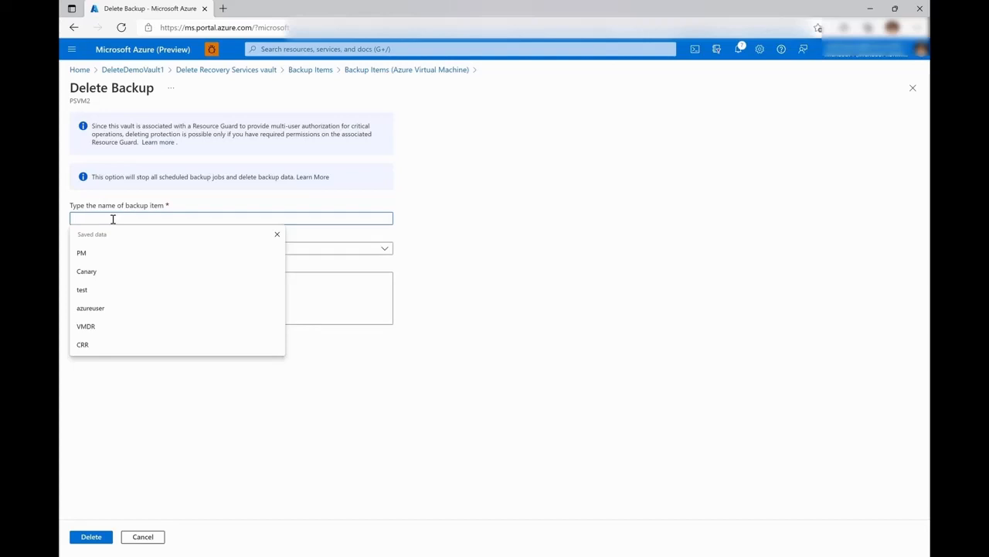
{"action": "type", "text": "PSVM2"}
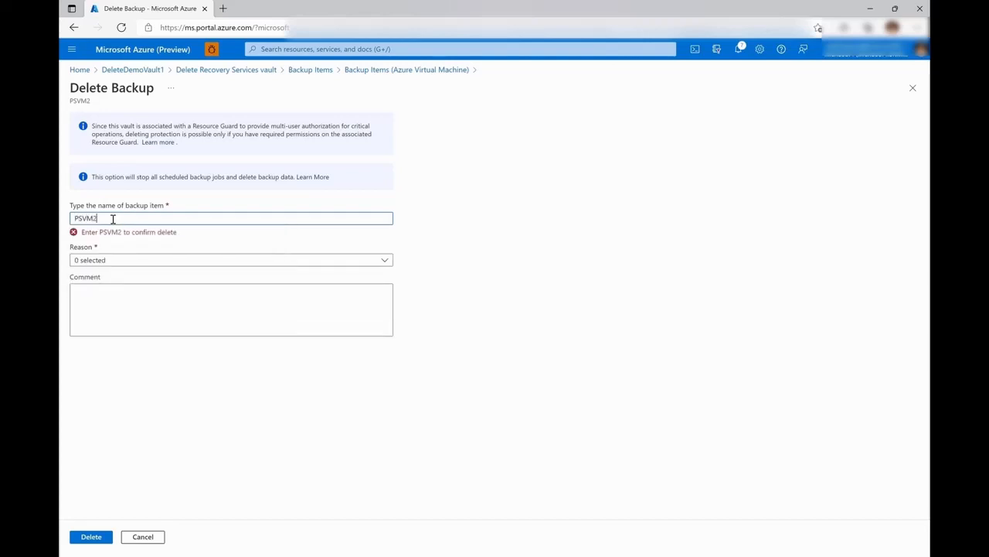
{"action": "left_click", "coordinate": [128, 249]}
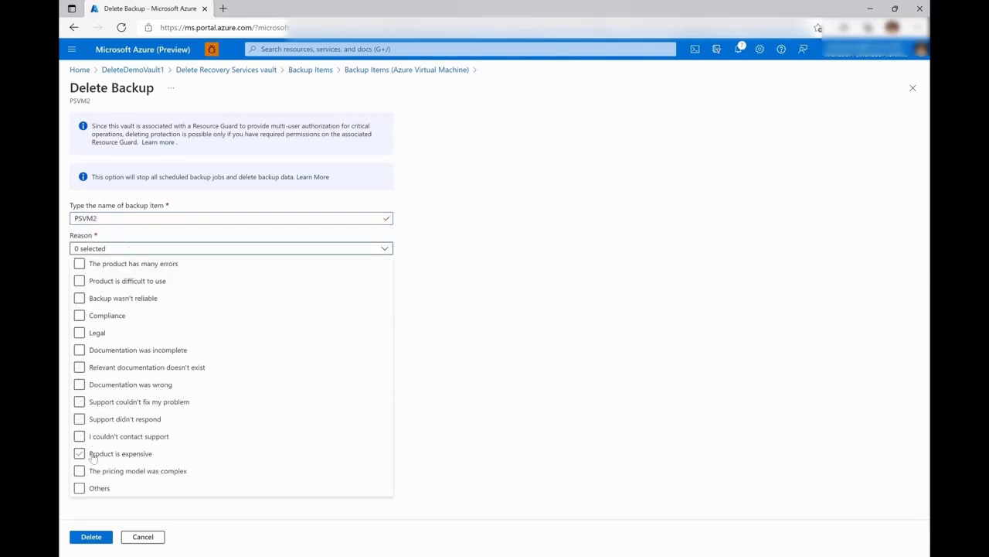
{"action": "left_click", "coordinate": [89, 490]}
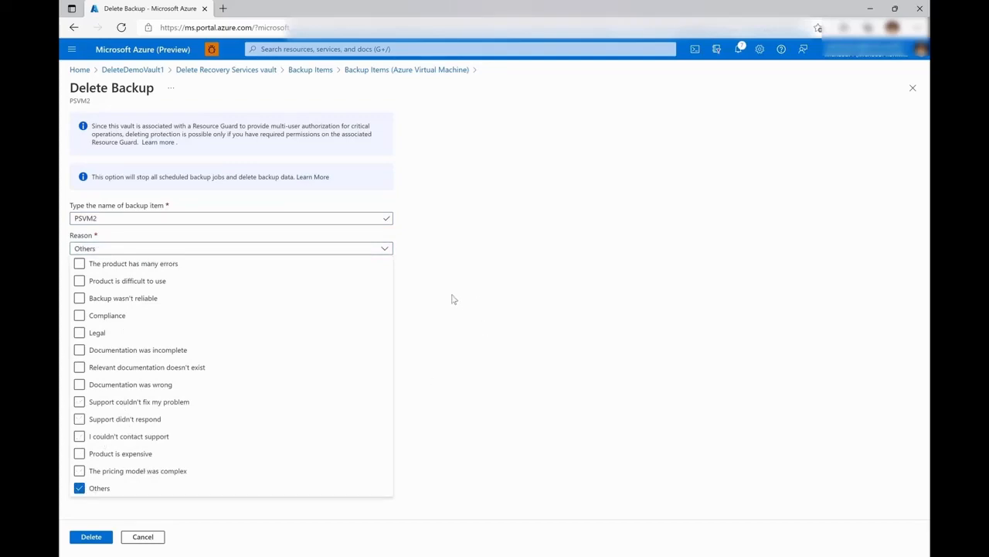
{"action": "left_click", "coordinate": [483, 185]}
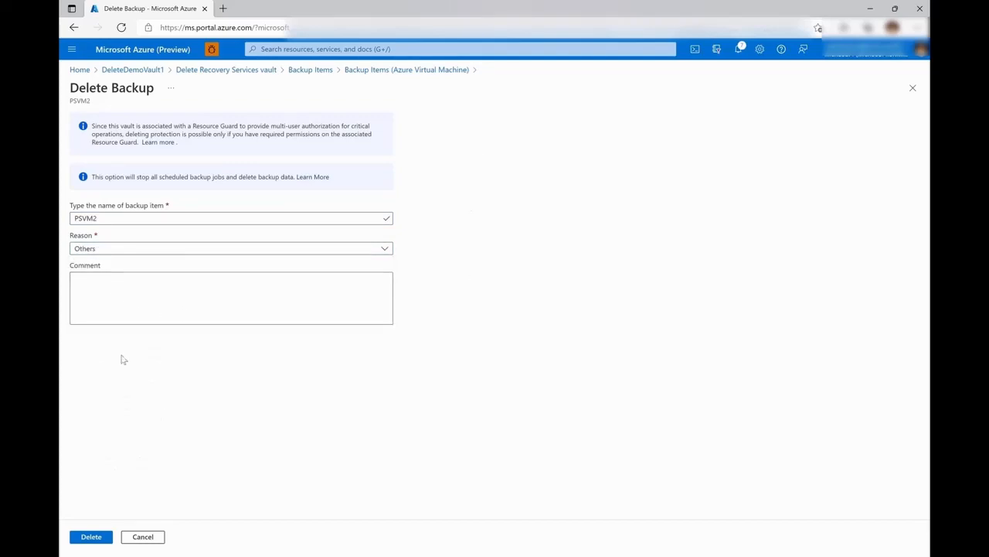
Delete PSVM2's backup data, authenticating against the default directory, and return to the vault's backup item types
{"action": "left_click", "coordinate": [82, 540]}
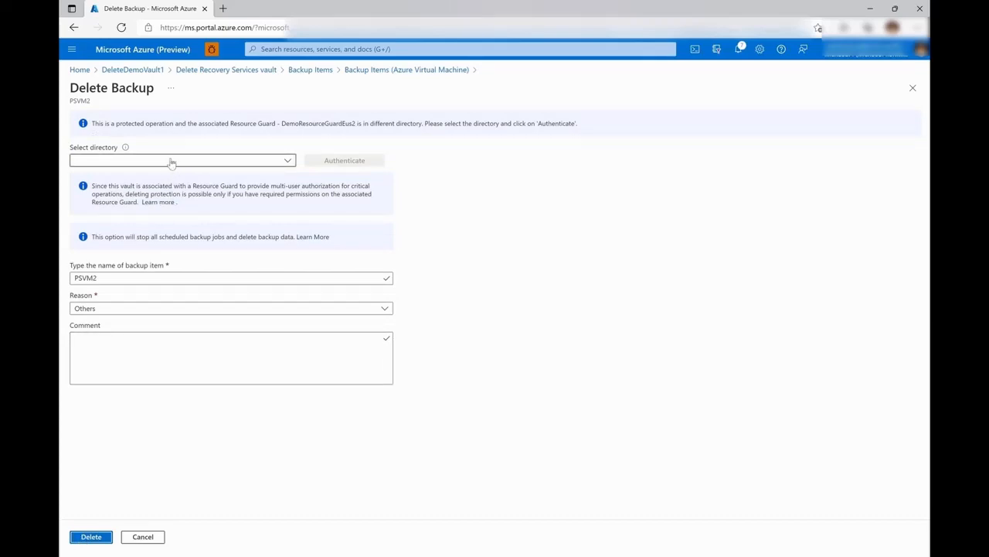
{"action": "left_click", "coordinate": [171, 164]}
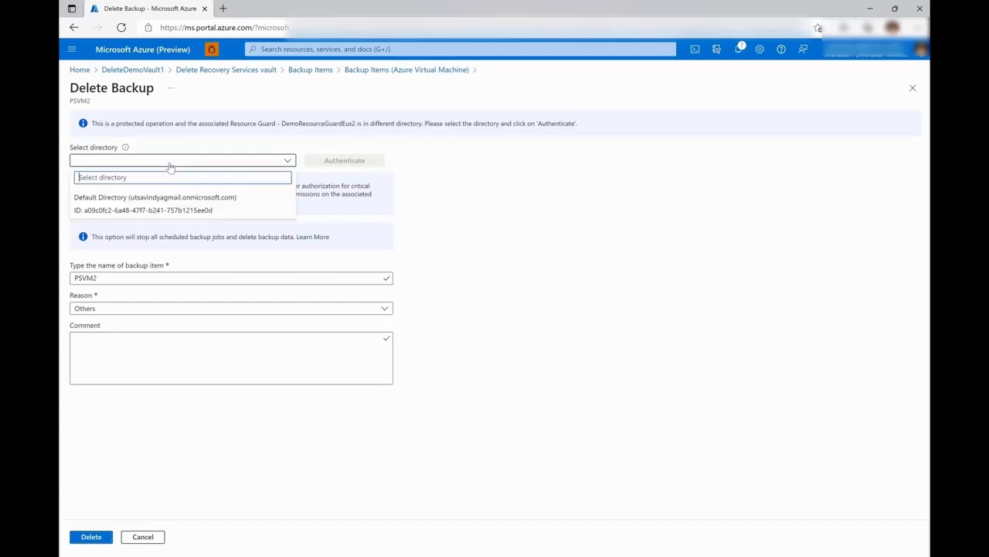
{"action": "left_click", "coordinate": [147, 201]}
{"action": "left_click", "coordinate": [351, 164]}
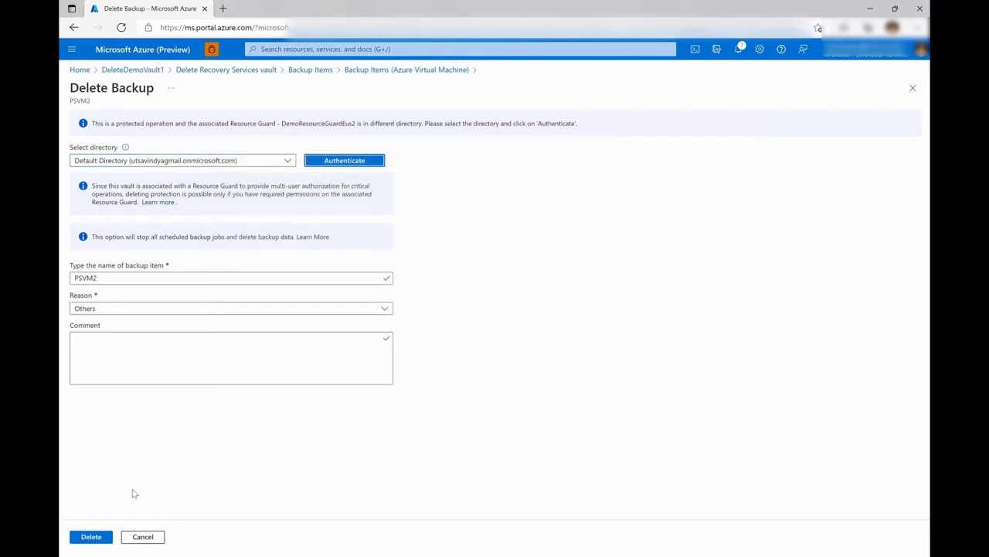
{"action": "left_click", "coordinate": [99, 539]}
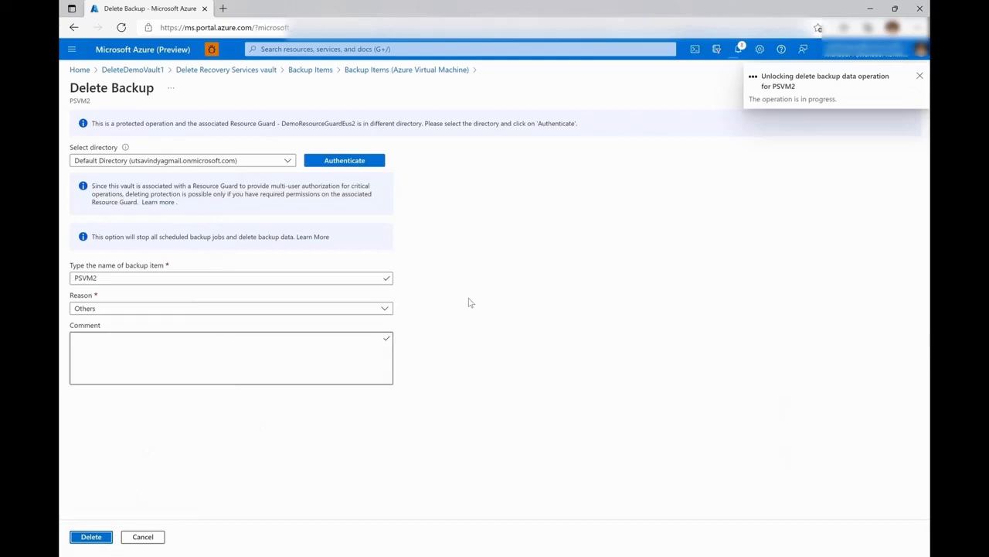
{"action": "left_click", "coordinate": [309, 74]}
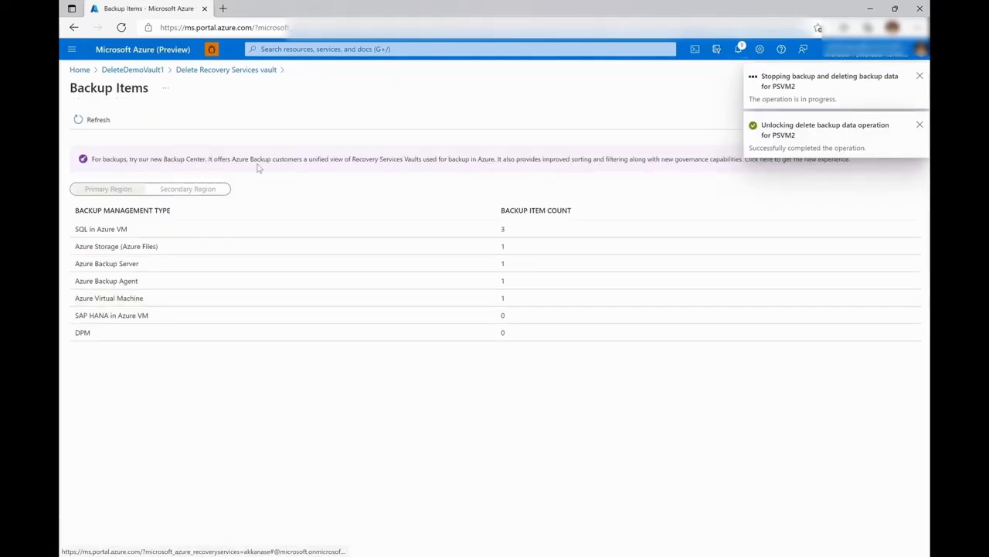
Open Stop Backup for the Azure Files backup item deletevaultafs1 and choose the Delete backup data option
{"action": "left_click", "coordinate": [149, 255]}
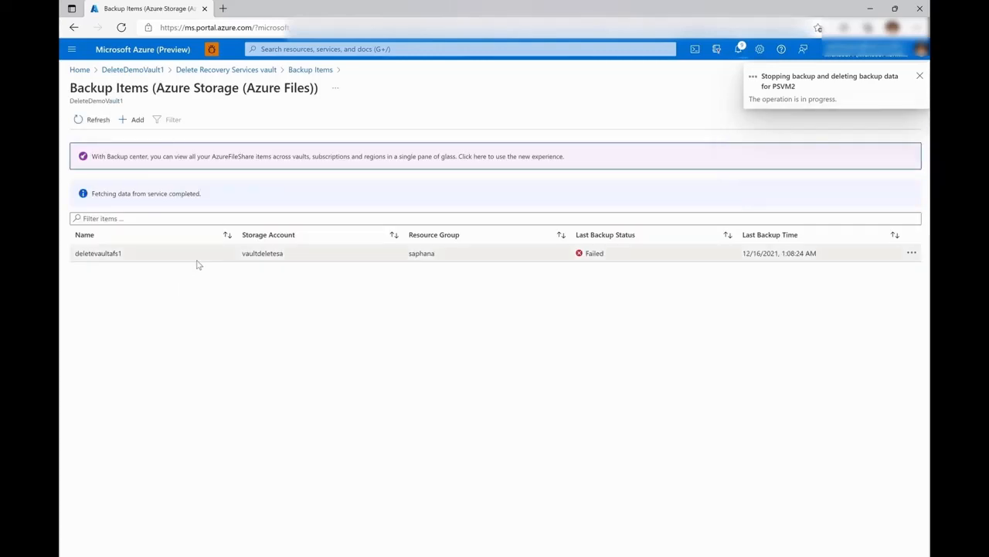
{"action": "left_click", "coordinate": [908, 255]}
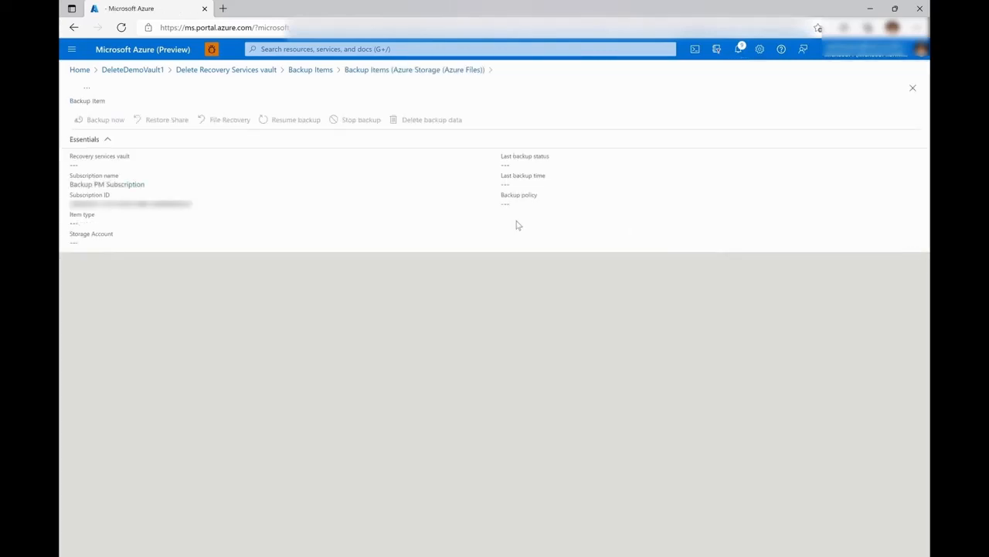
{"action": "left_click", "coordinate": [350, 121]}
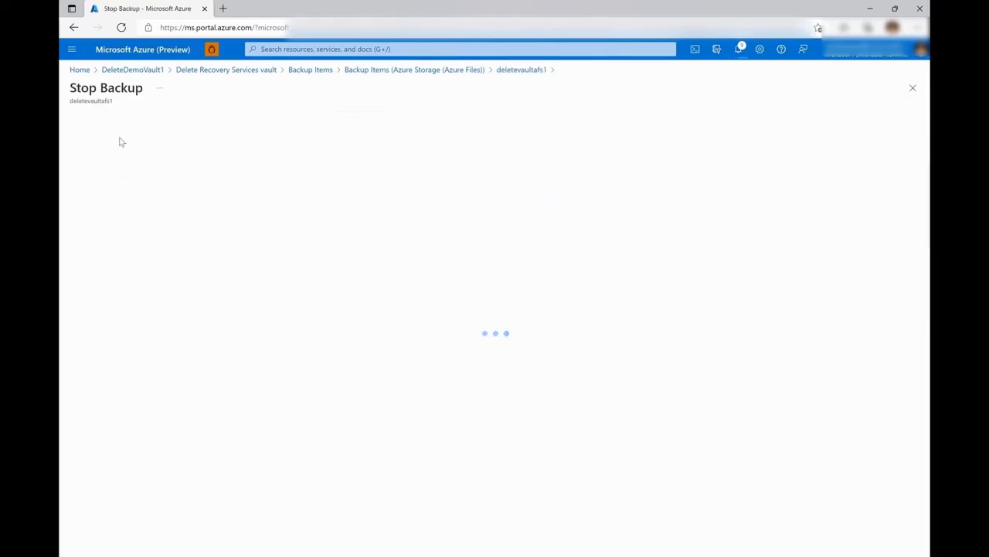
{"action": "left_click", "coordinate": [143, 169]}
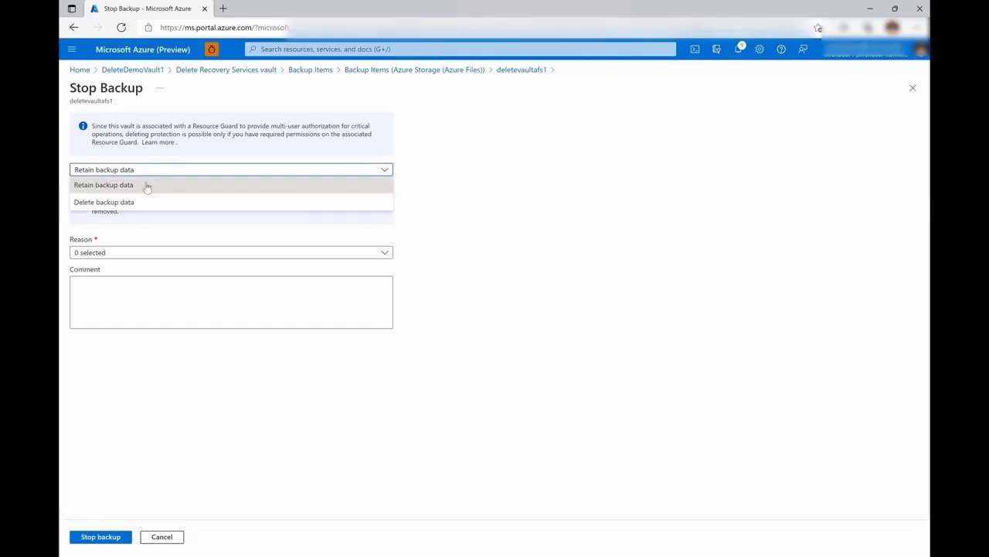
{"action": "left_click", "coordinate": [146, 201]}
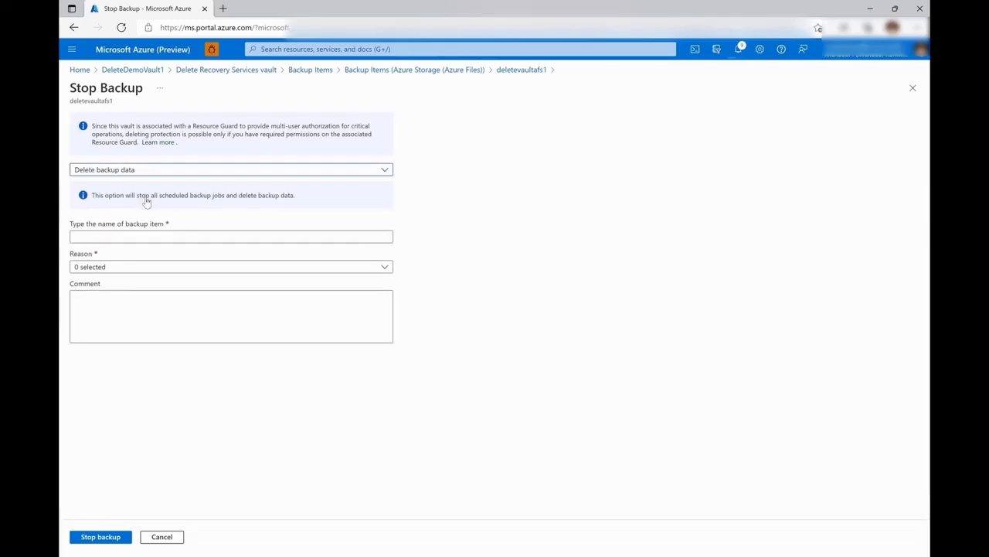
Fill in the Stop Backup form with deletevaultafs1 as the backup item name and Others as the reason
{"action": "left_click", "coordinate": [141, 236]}
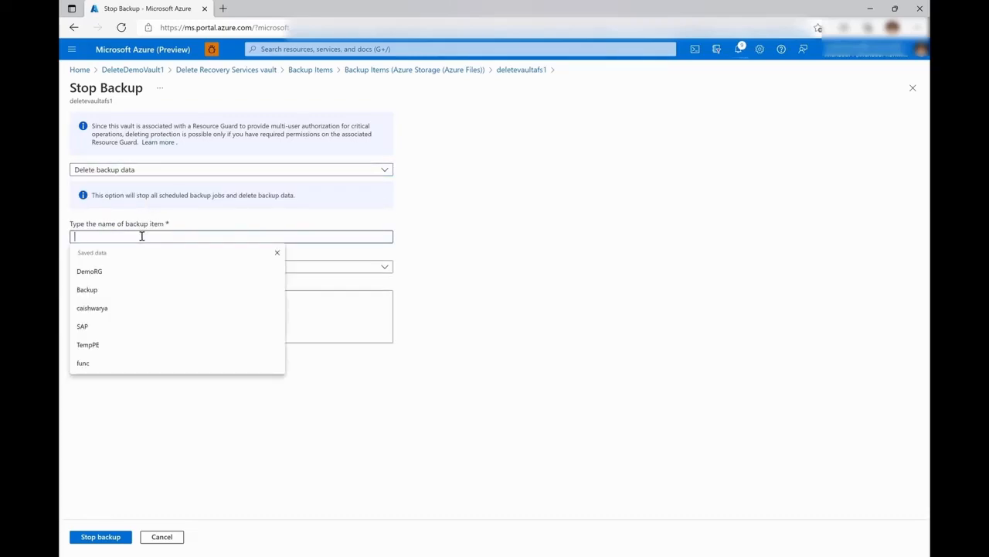
{"action": "type", "text": "deleteva"}
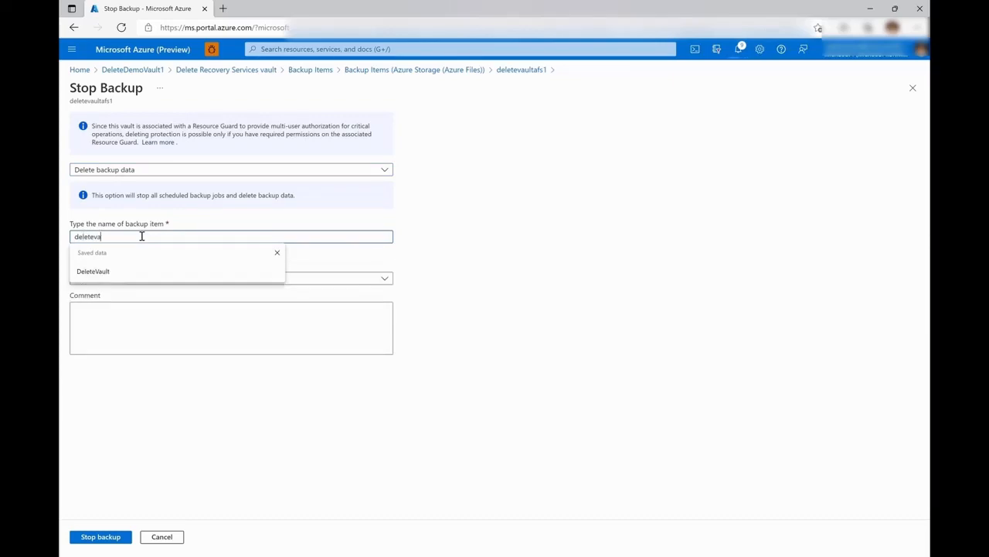
{"action": "type", "text": "ultafs1"}
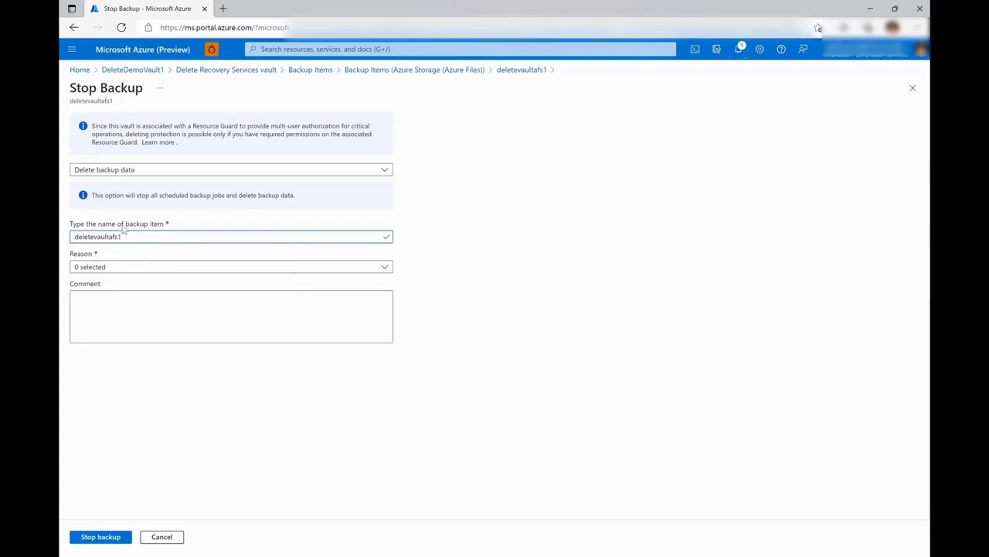
{"action": "left_click", "coordinate": [140, 267]}
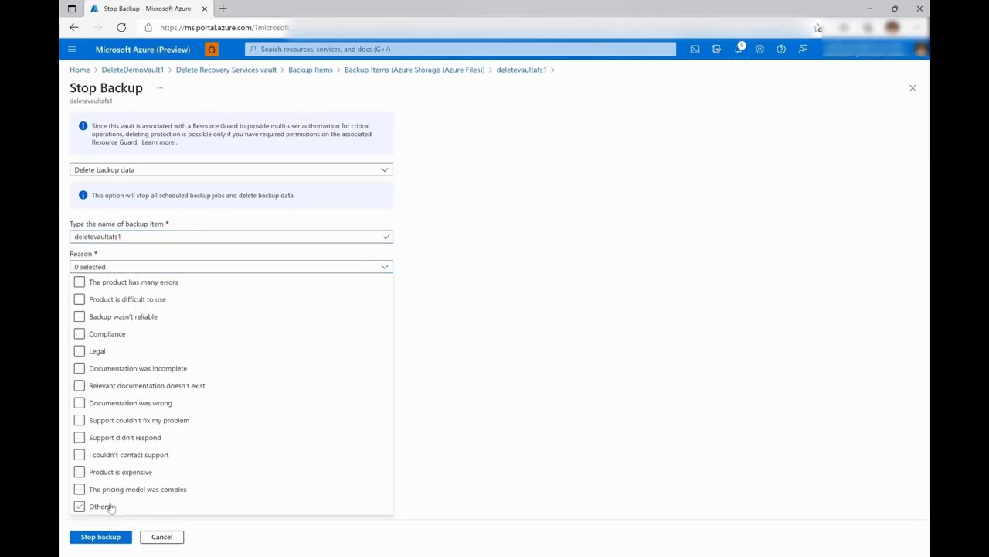
{"action": "left_click", "coordinate": [108, 506]}
{"action": "left_click", "coordinate": [419, 418]}
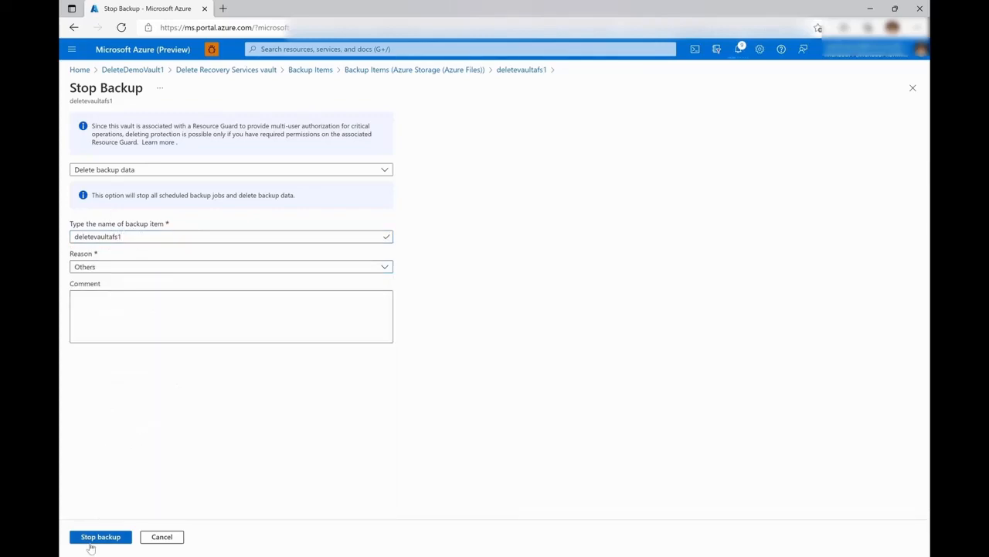
Stop the backup of deletevaultafs1, authenticating against the default directory, and return to the vault's backup item types
{"action": "left_click", "coordinate": [96, 539]}
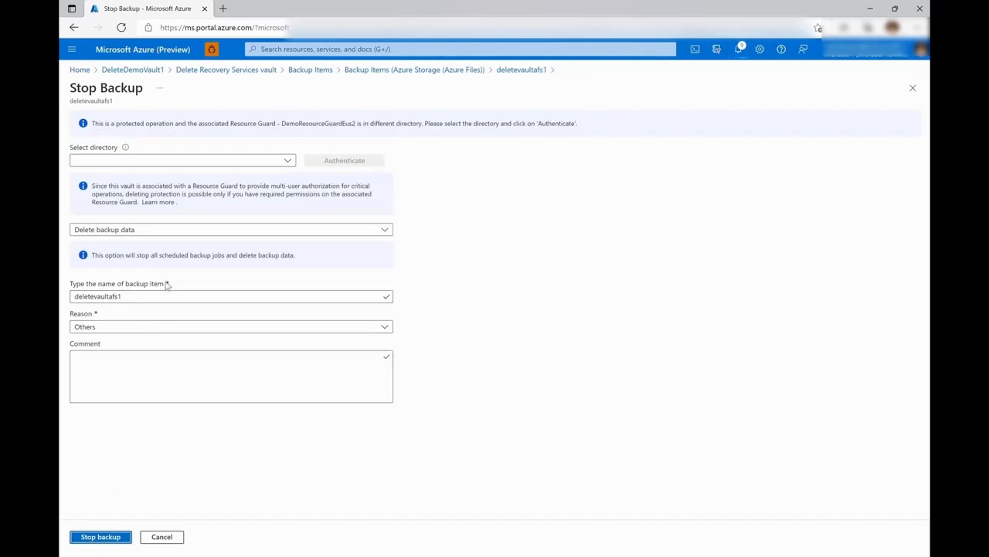
{"action": "left_click", "coordinate": [227, 160]}
{"action": "left_click", "coordinate": [155, 196]}
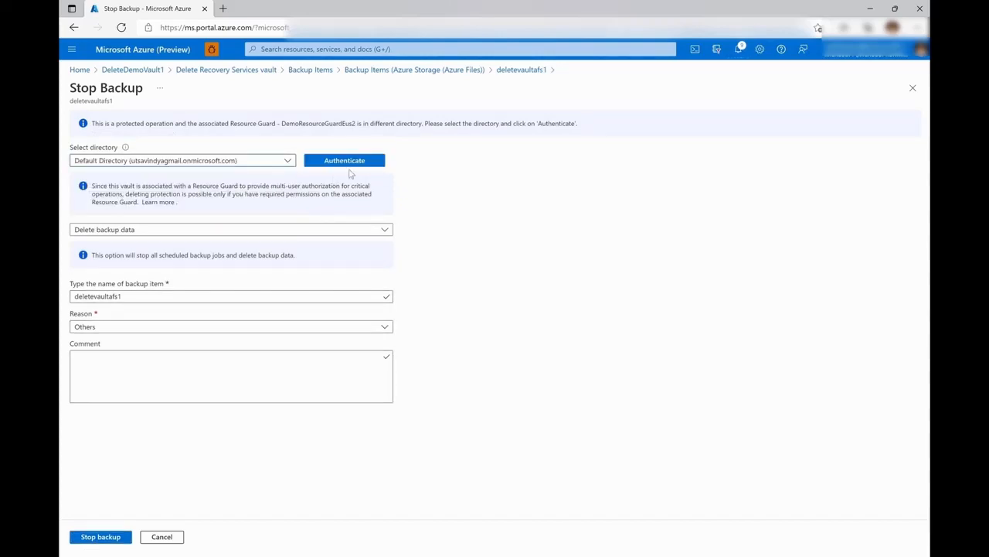
{"action": "left_click", "coordinate": [359, 163]}
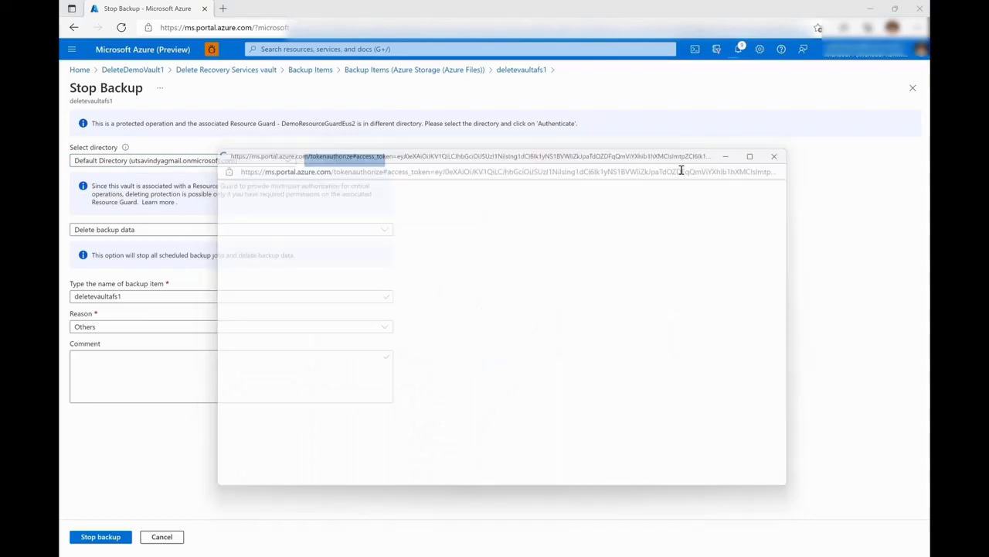
{"action": "left_click", "coordinate": [79, 537]}
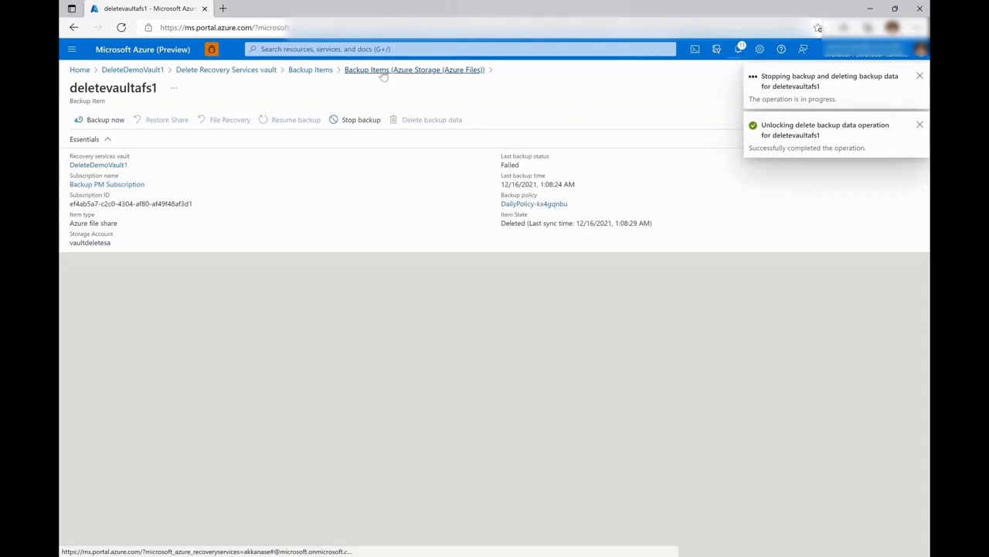
{"action": "left_click", "coordinate": [305, 70]}
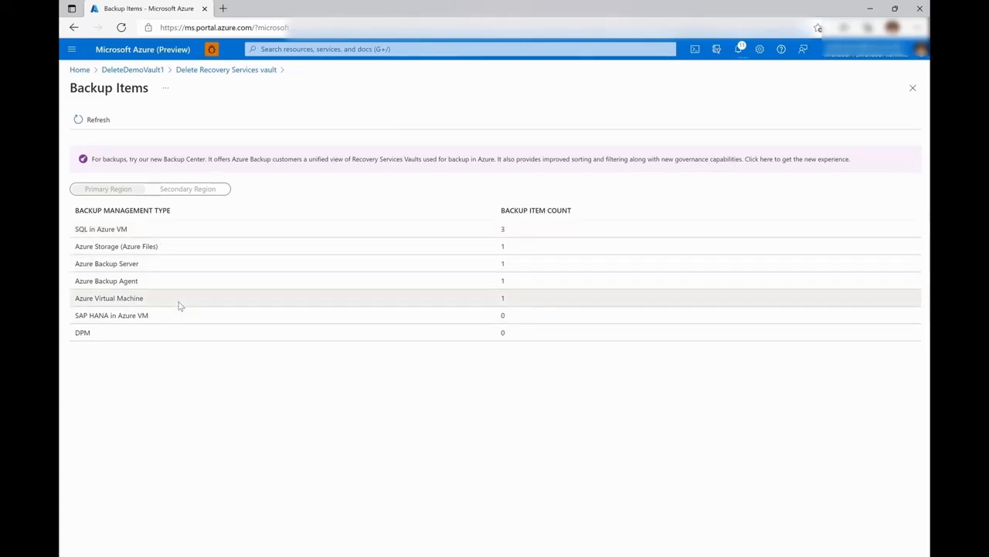
Open Stop Backup for the SQL in Azure VM database master and choose the Delete backup data option
{"action": "left_click", "coordinate": [202, 230]}
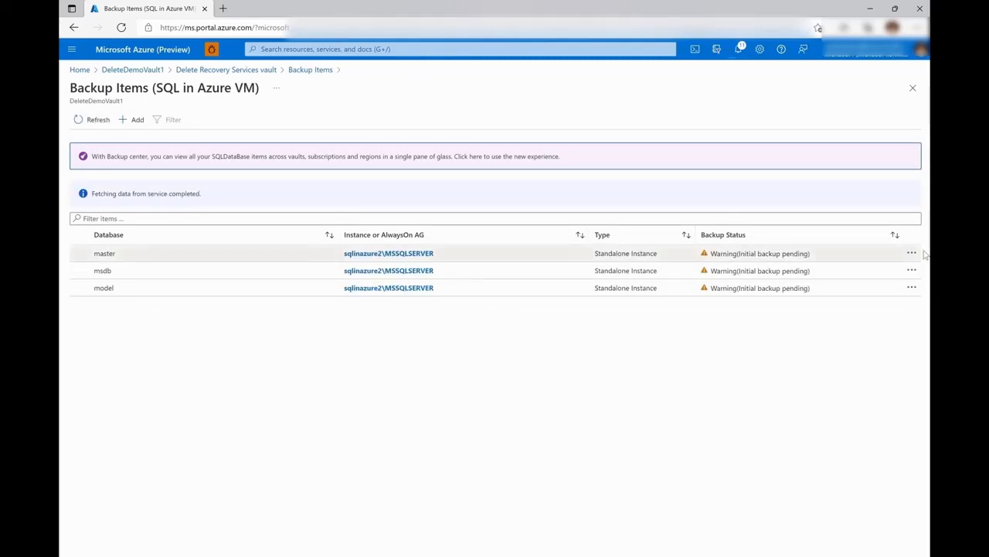
{"action": "left_click", "coordinate": [913, 254]}
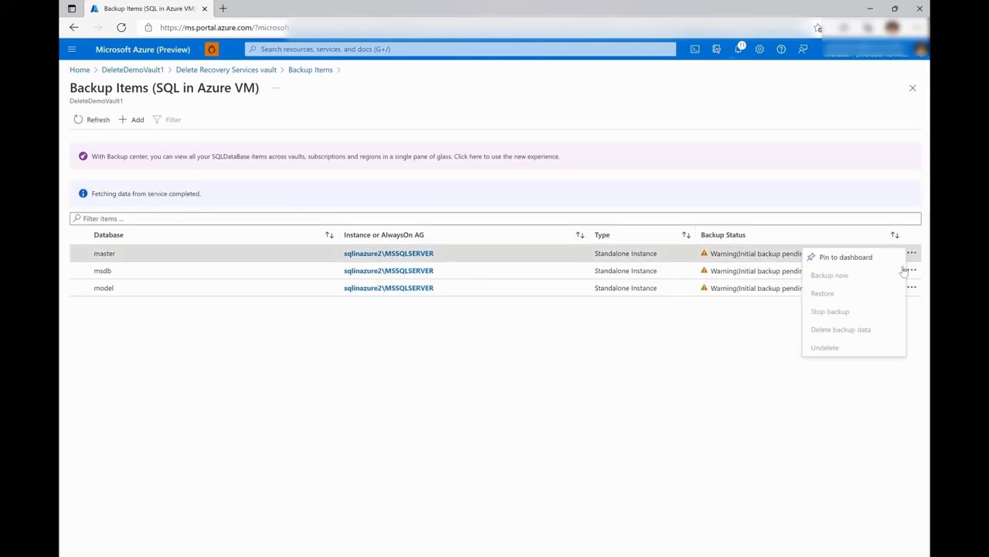
{"action": "left_click", "coordinate": [865, 312]}
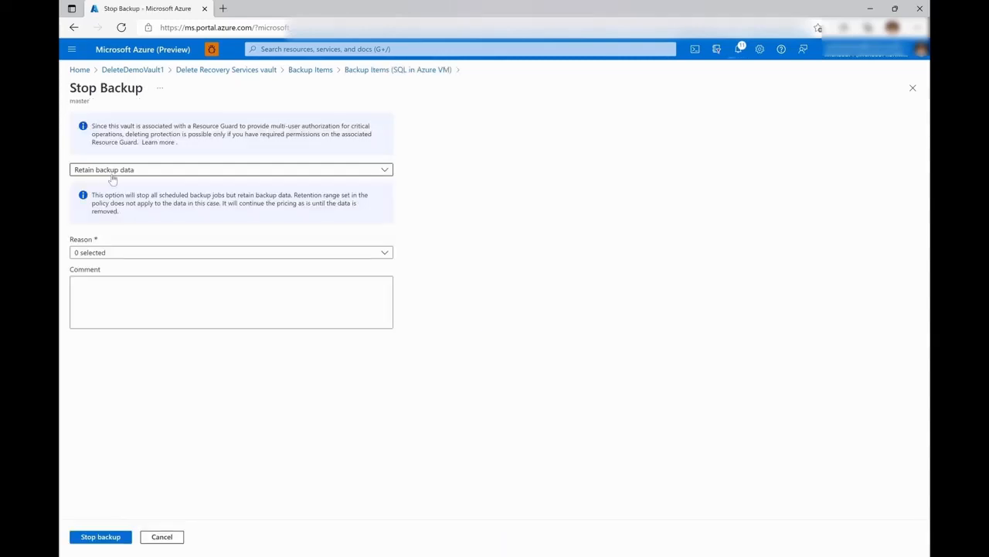
{"action": "left_click", "coordinate": [115, 169]}
{"action": "left_click", "coordinate": [117, 202]}
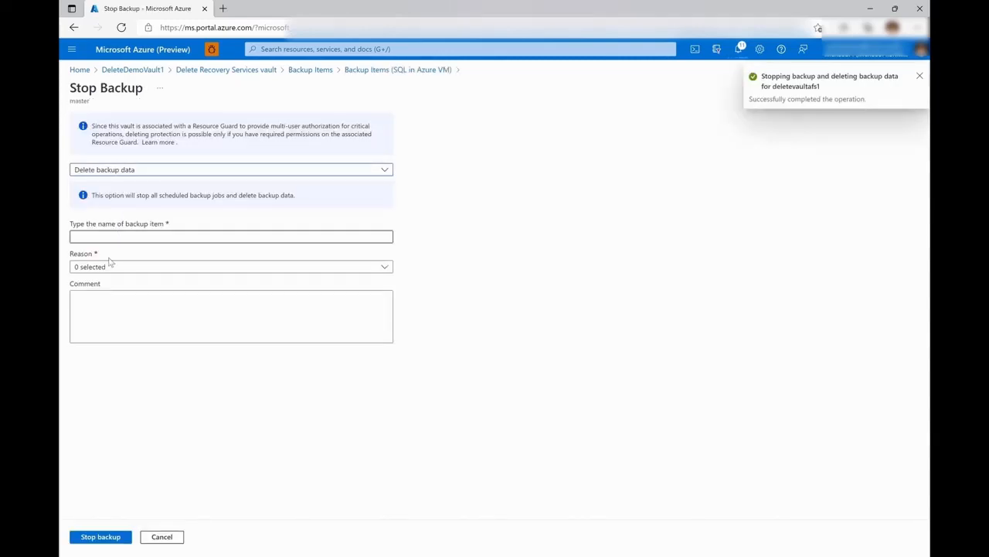
Fill in the Stop Backup form with master as the backup item name and Others as the reason
{"action": "left_click", "coordinate": [115, 237]}
{"action": "type", "text": "master"}
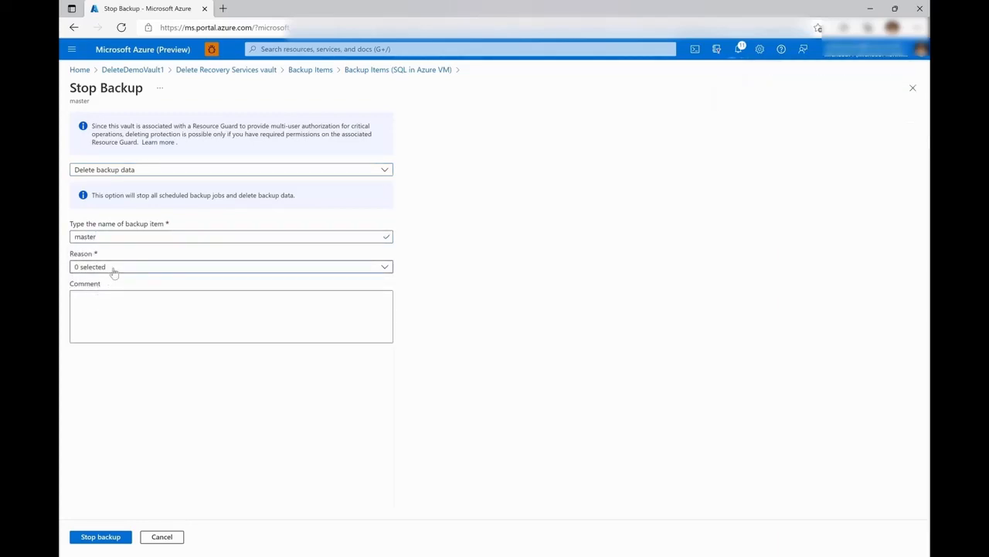
{"action": "left_click", "coordinate": [110, 267]}
{"action": "left_click", "coordinate": [97, 506]}
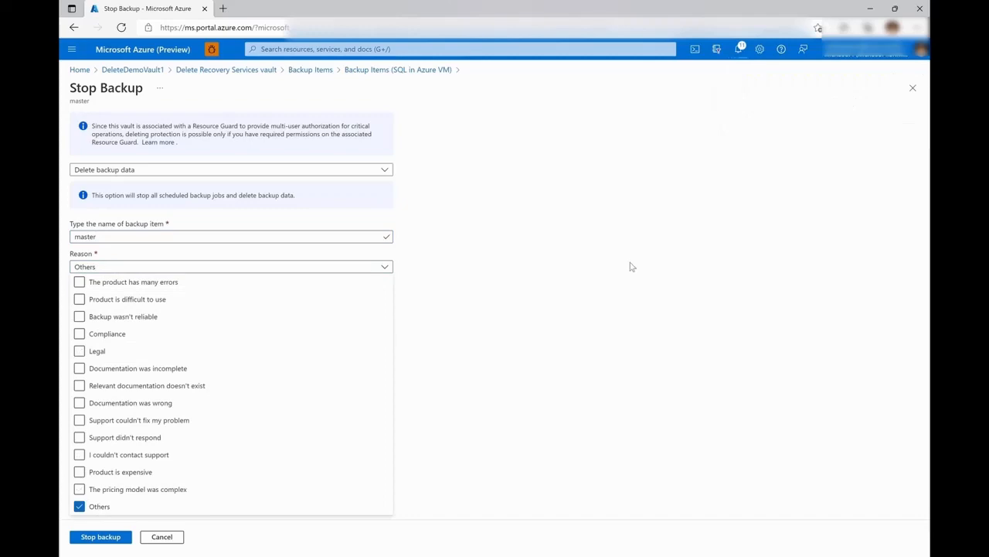
{"action": "left_click", "coordinate": [587, 255]}
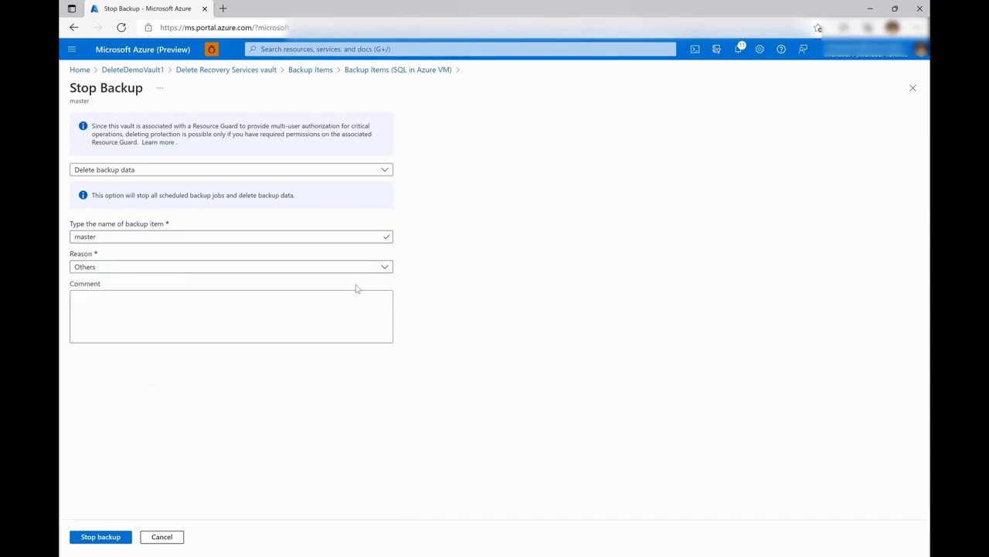
Stop the backup of the SQL database master, authenticating the protected operation against the default directory
{"action": "left_click", "coordinate": [85, 538]}
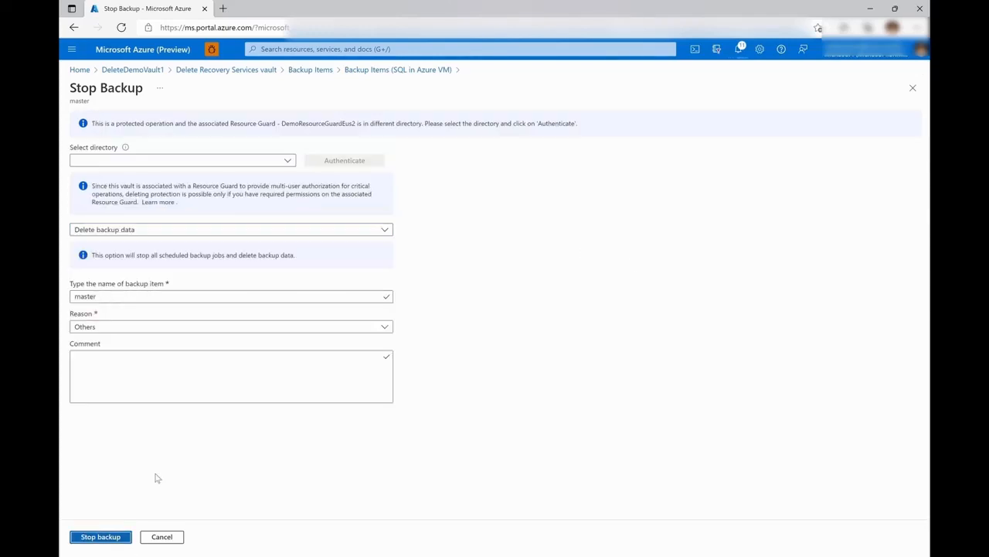
{"action": "left_click", "coordinate": [282, 163]}
{"action": "left_click", "coordinate": [243, 200]}
{"action": "left_click", "coordinate": [325, 162]}
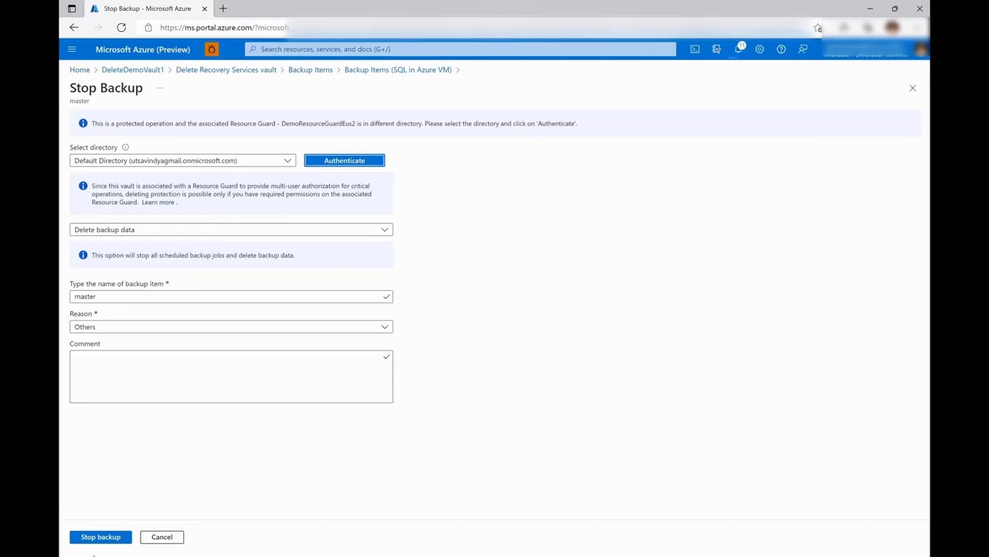
{"action": "left_click", "coordinate": [102, 539]}
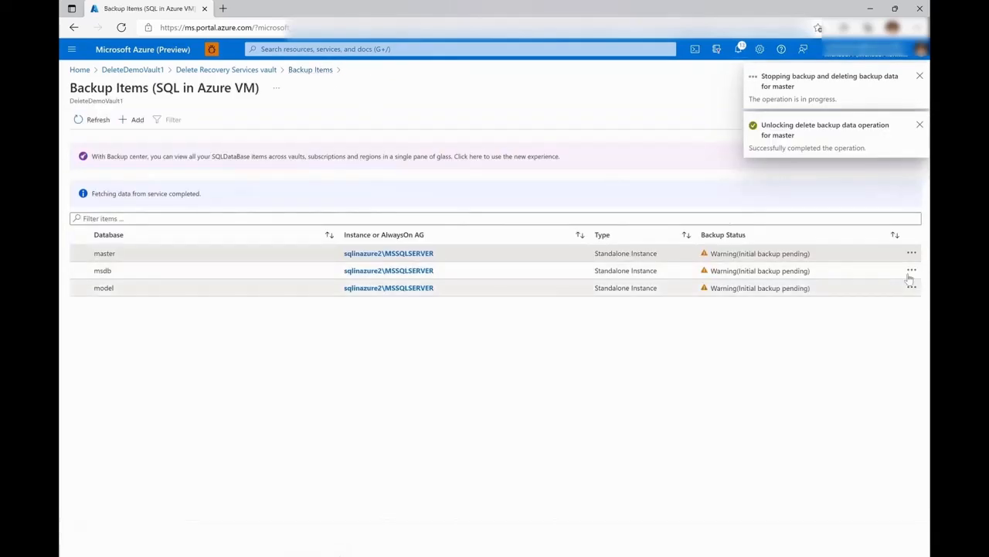
Open Stop Backup for the SQL in Azure VM database msdb and choose the Delete backup data option
{"action": "left_click", "coordinate": [912, 270]}
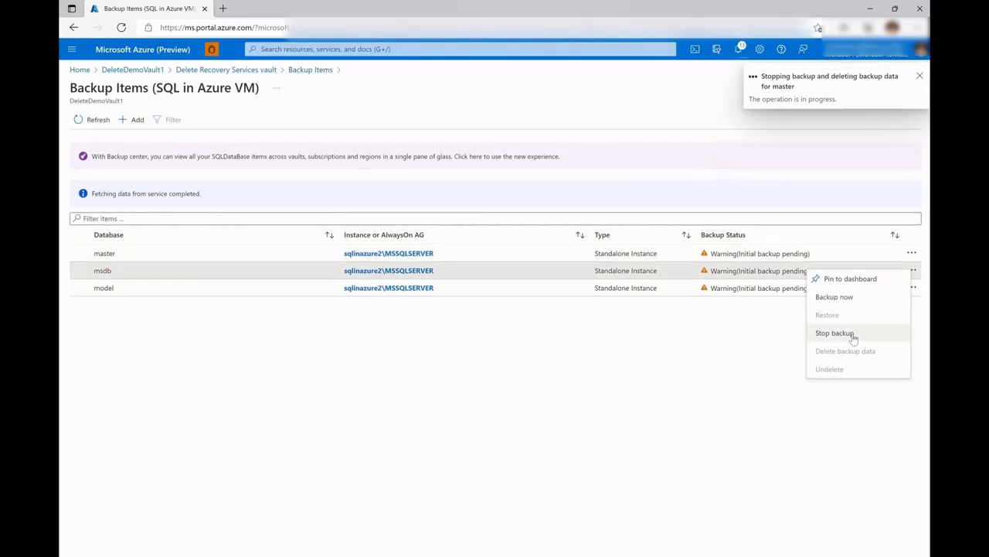
{"action": "left_click", "coordinate": [843, 333]}
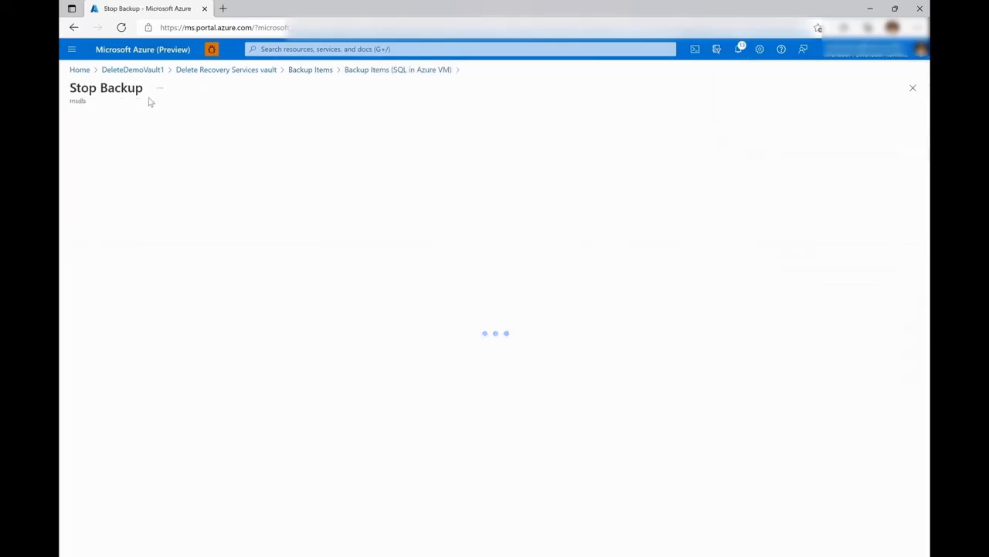
{"action": "left_click", "coordinate": [133, 169]}
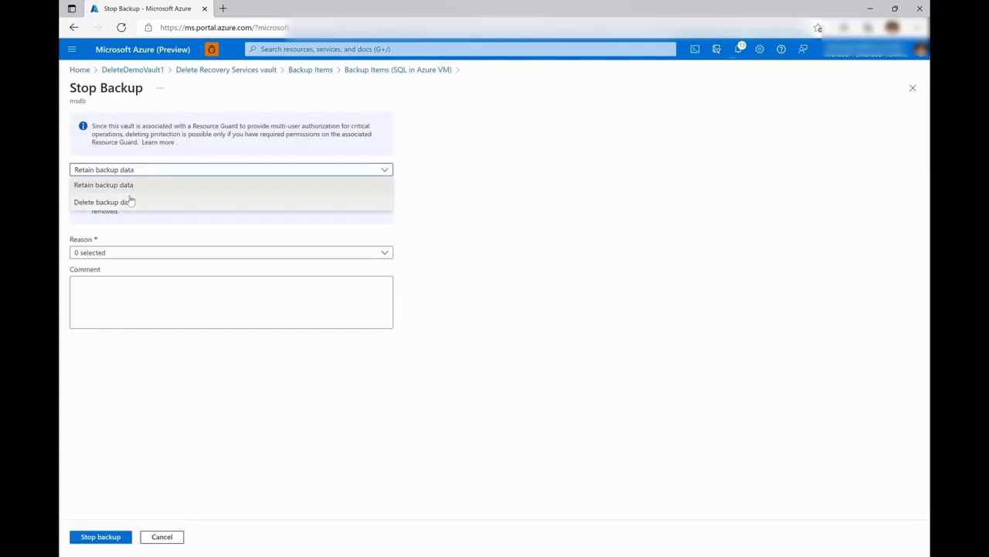
{"action": "left_click", "coordinate": [128, 202]}
Fill in the Stop Backup form with msdb as the backup item name and Others as the reason
{"action": "left_click", "coordinate": [136, 236]}
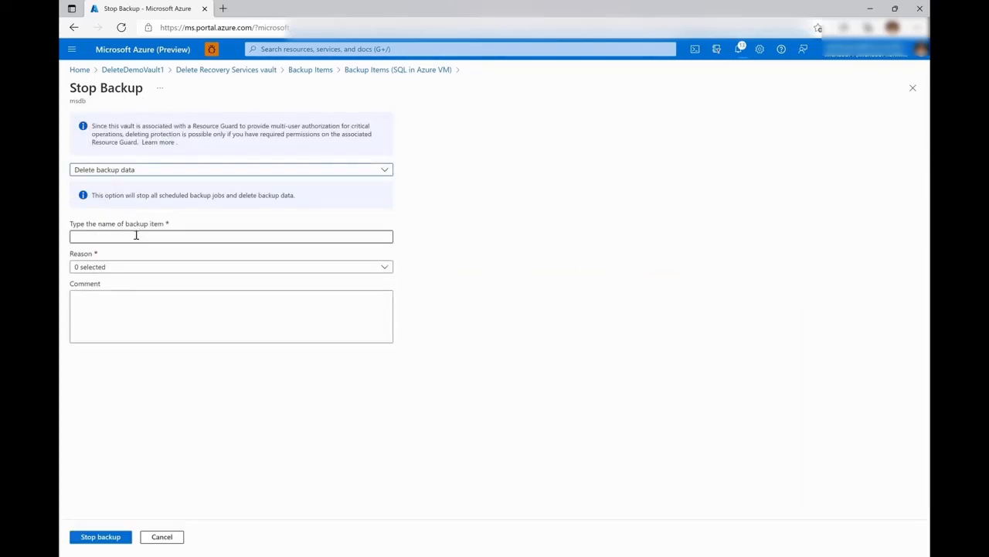
{"action": "type", "text": "msdb"}
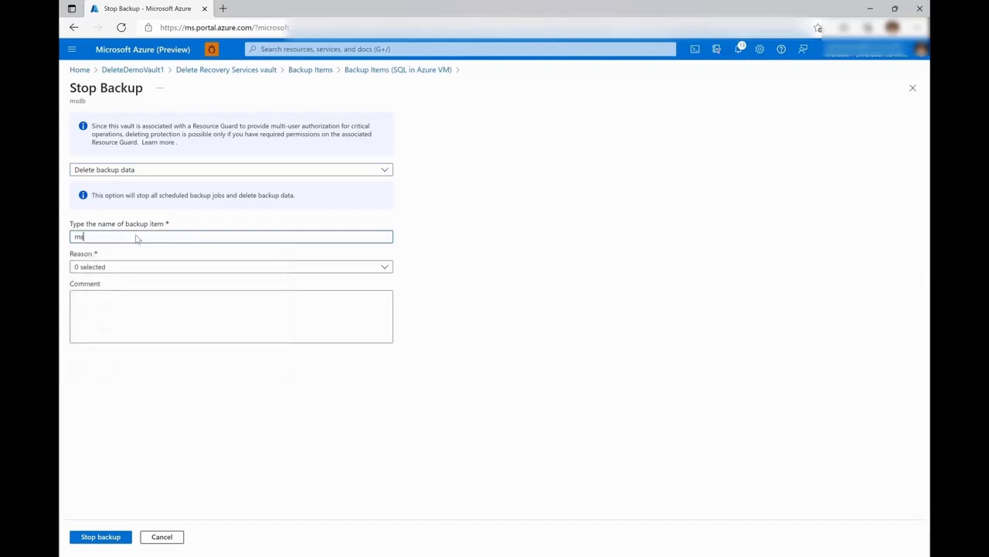
{"action": "left_click", "coordinate": [132, 266]}
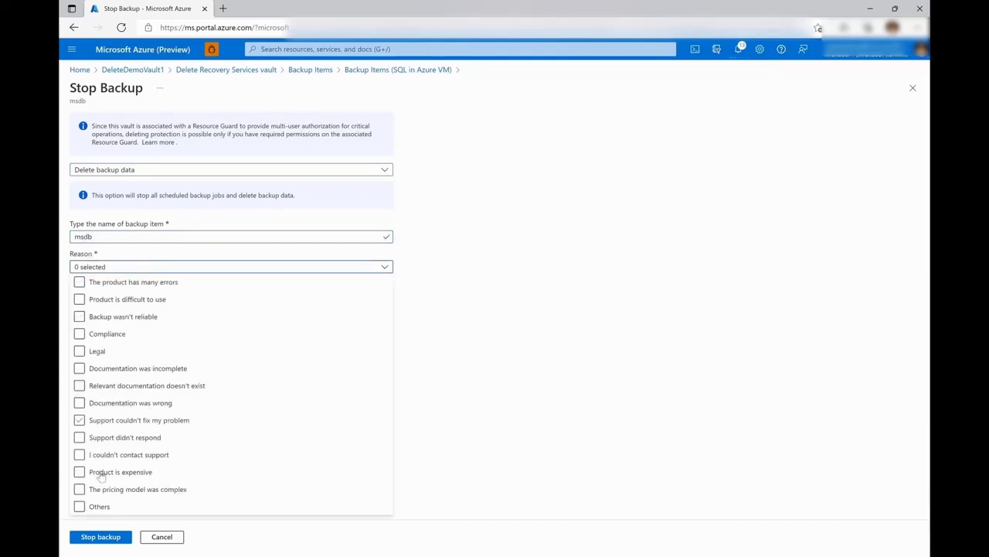
{"action": "left_click", "coordinate": [85, 505]}
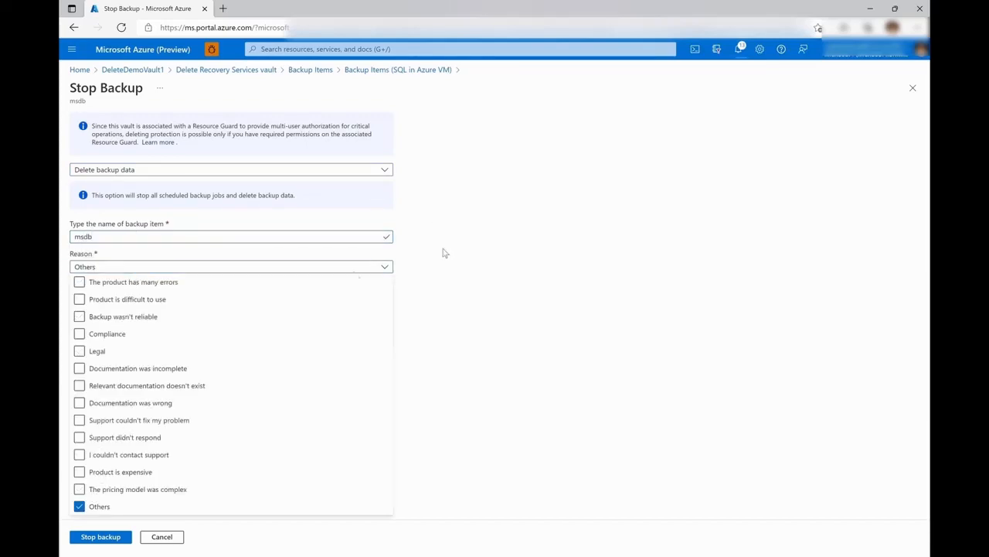
{"action": "left_click", "coordinate": [445, 253]}
Stop the backup of msdb, authenticating against the default directory, and return to the vault's backup item types
{"action": "left_click", "coordinate": [107, 541]}
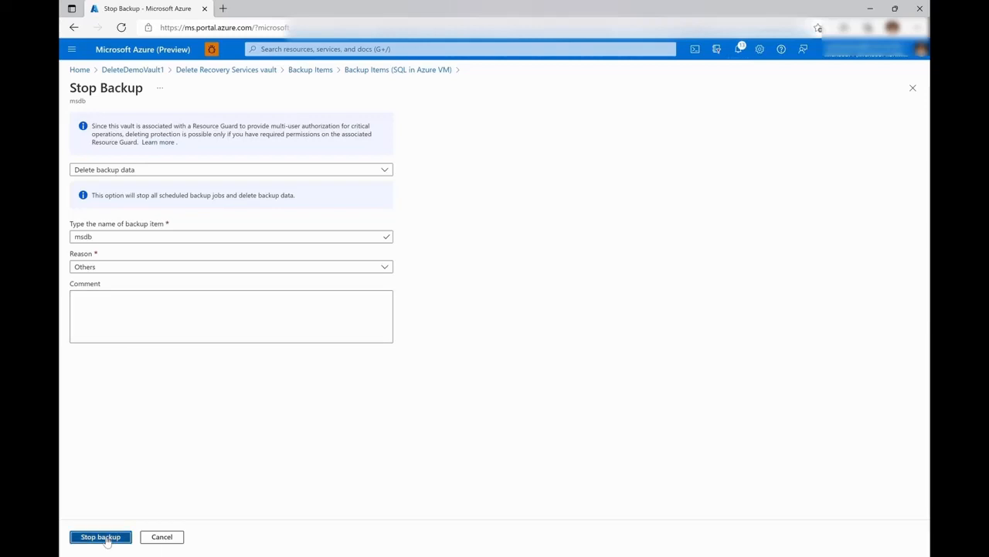
{"action": "left_click", "coordinate": [248, 163]}
{"action": "left_click", "coordinate": [255, 192]}
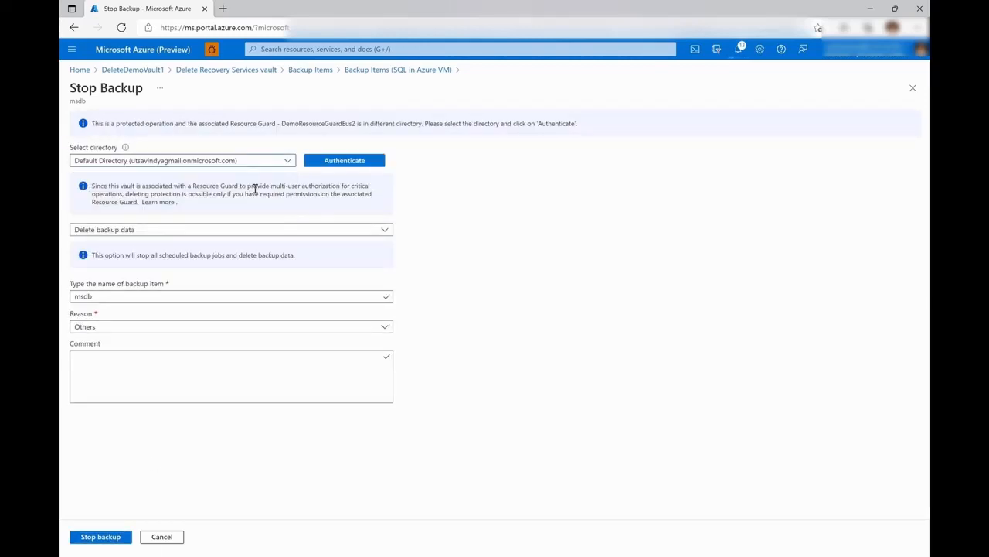
{"action": "left_click", "coordinate": [344, 160]}
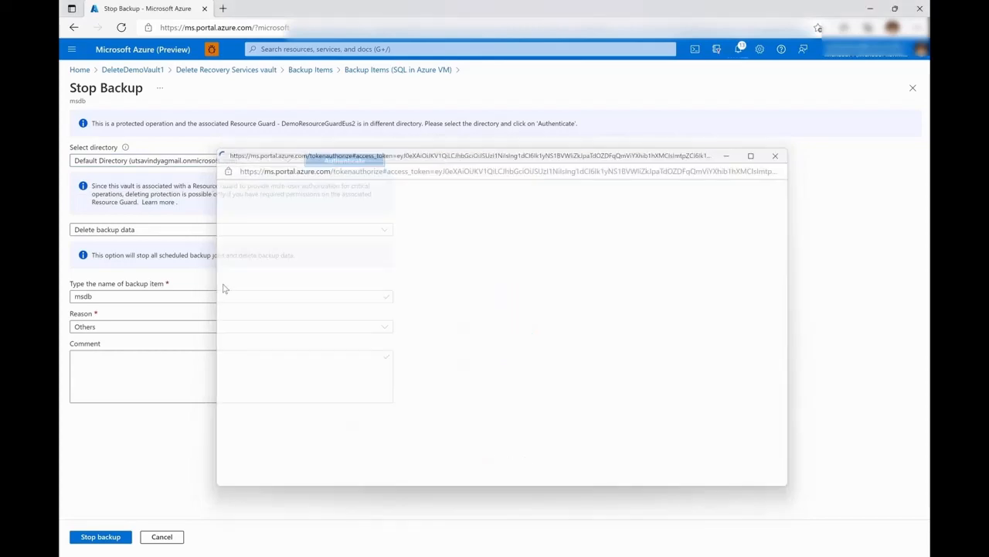
{"action": "left_click", "coordinate": [88, 542]}
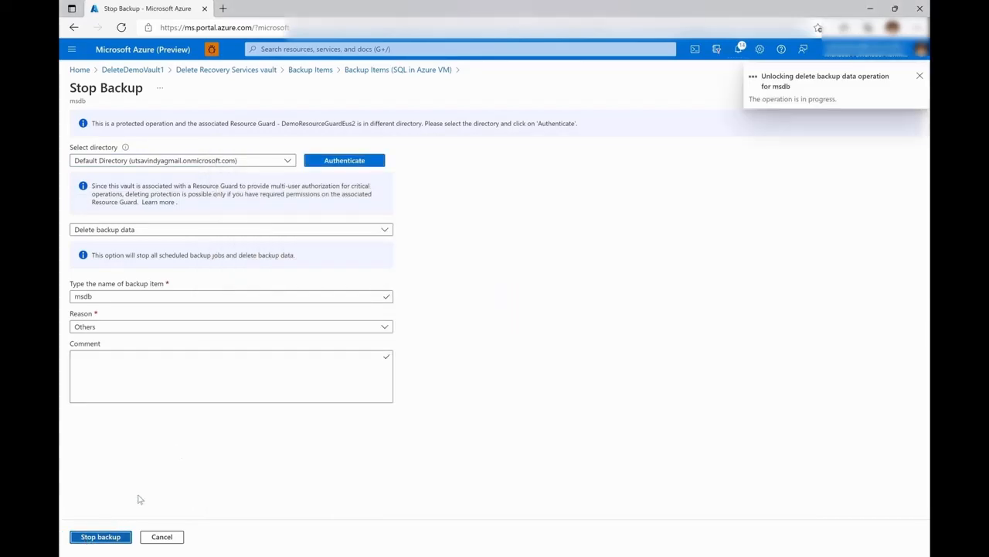
{"action": "left_click", "coordinate": [325, 71]}
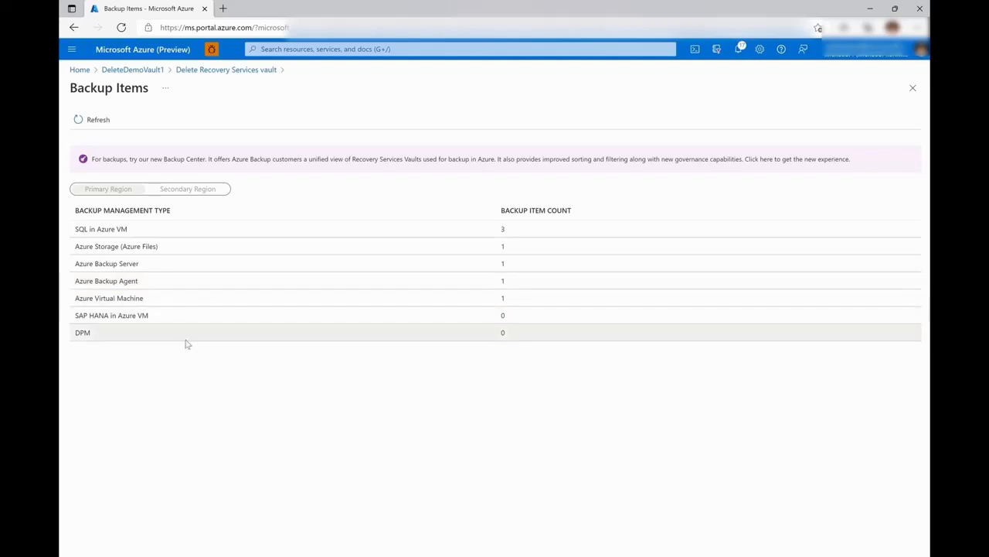
Go back to the vault deletion steps and open the Backup Management Servers list in the vault's Backup Infrastructure
{"action": "left_click", "coordinate": [185, 280]}
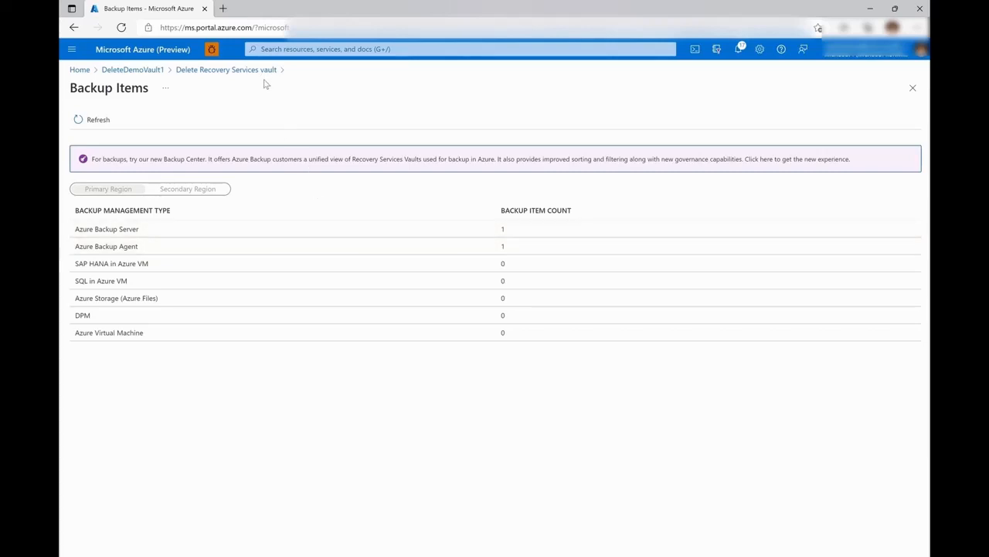
{"action": "left_click", "coordinate": [217, 70]}
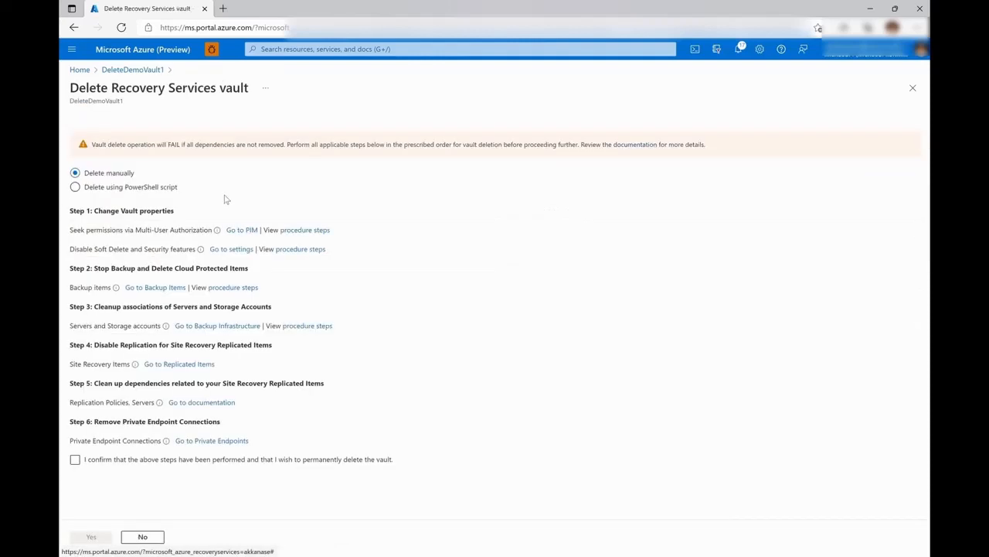
{"action": "left_click", "coordinate": [224, 327]}
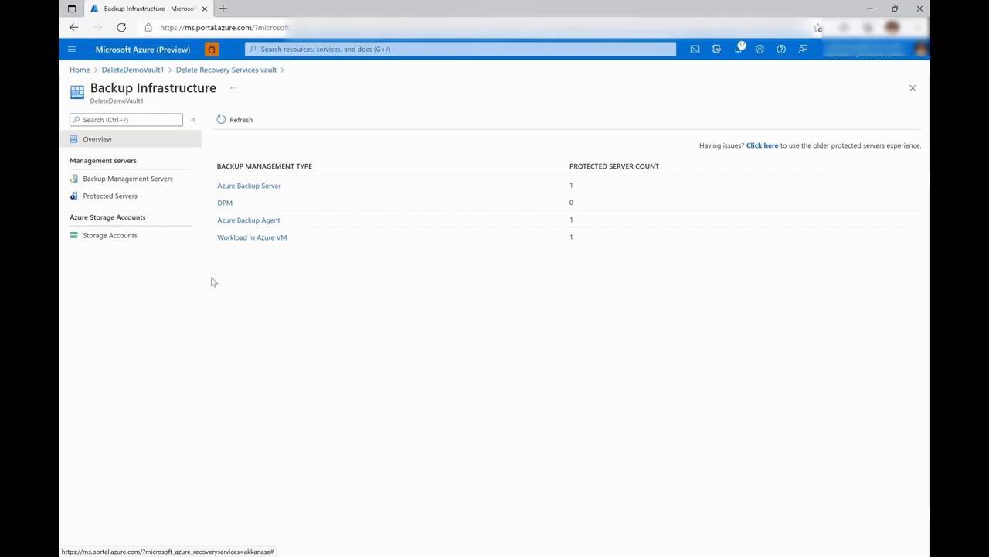
{"action": "left_click", "coordinate": [149, 183]}
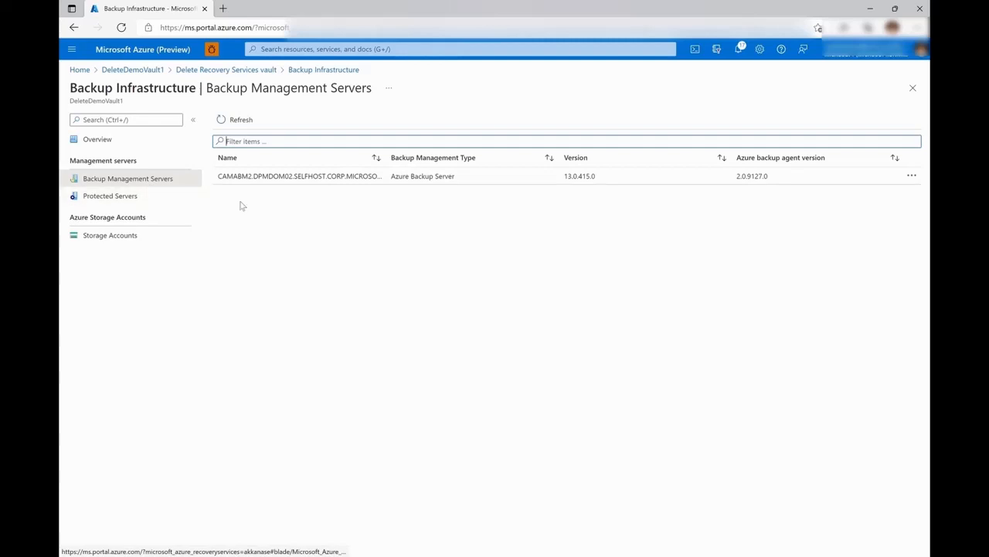
Open the Delete form for the Azure Backup Server and copy in its name, CAMABM2.DPMDOM02.SELFHOST.CORP.MICROSOFT.COM, as the server name
{"action": "left_click", "coordinate": [320, 179]}
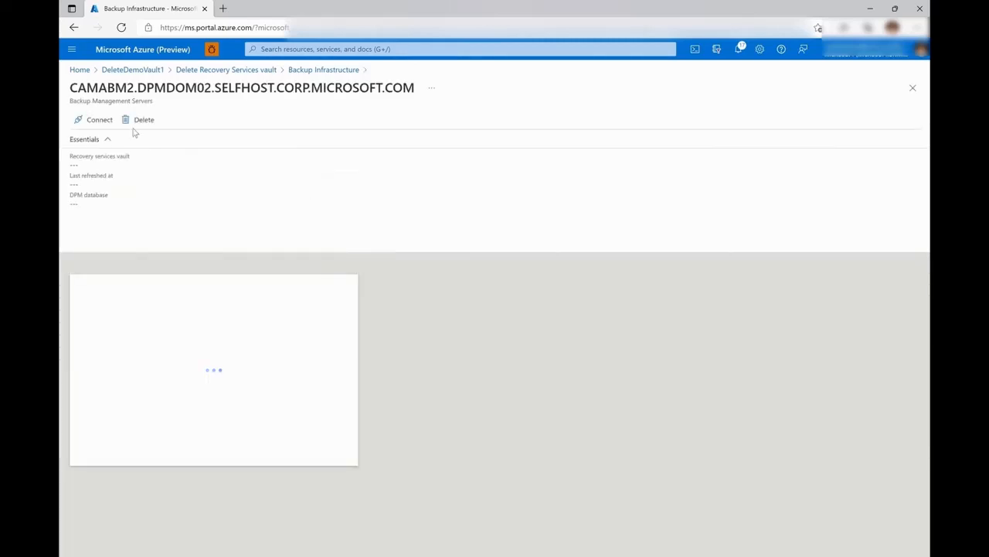
{"action": "left_click", "coordinate": [136, 120]}
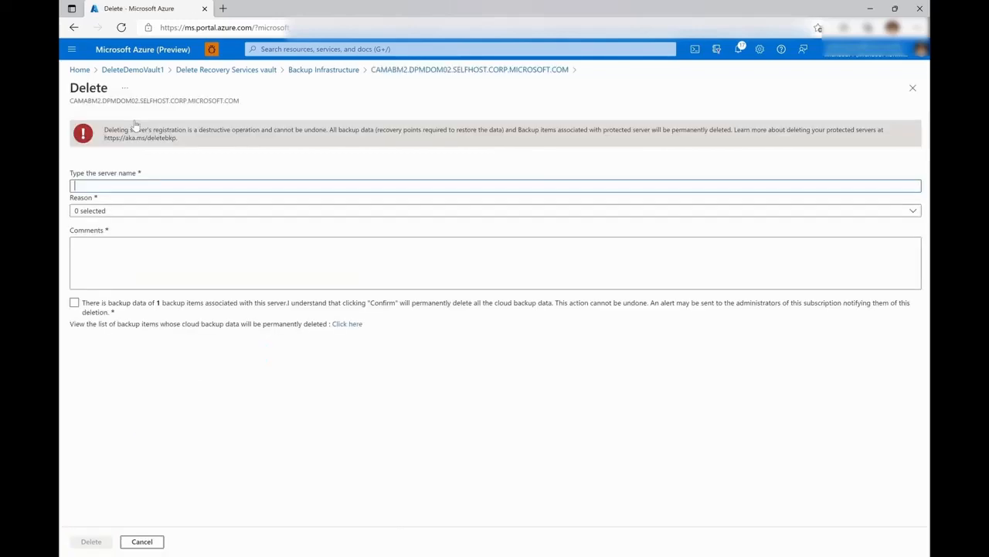
{"action": "left_click_drag", "start_coordinate": [70, 101], "coordinate": [241, 102]}
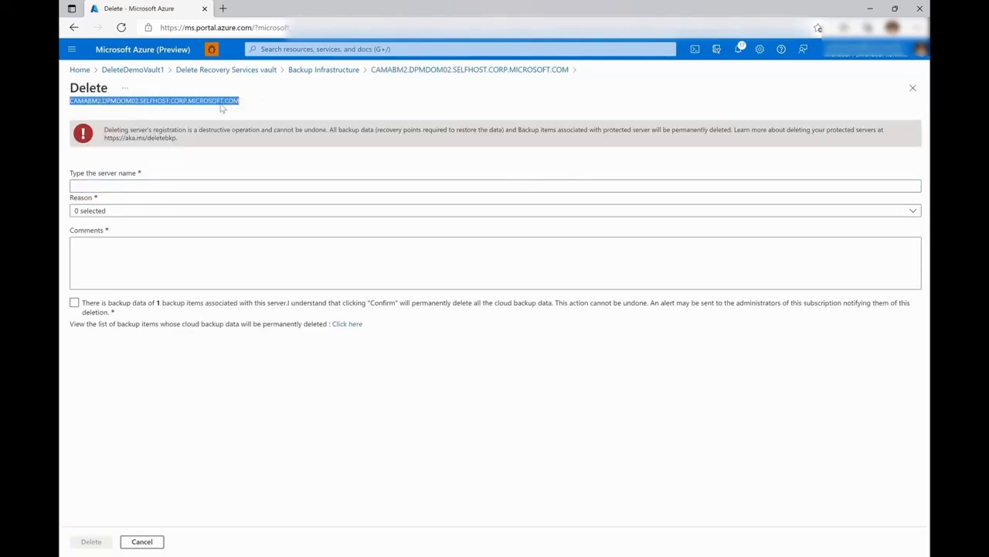
{"action": "right_click", "coordinate": [222, 108]}
{"action": "left_click", "coordinate": [234, 113]}
{"action": "left_click", "coordinate": [150, 185]}
{"action": "right_click", "coordinate": [150, 186]}
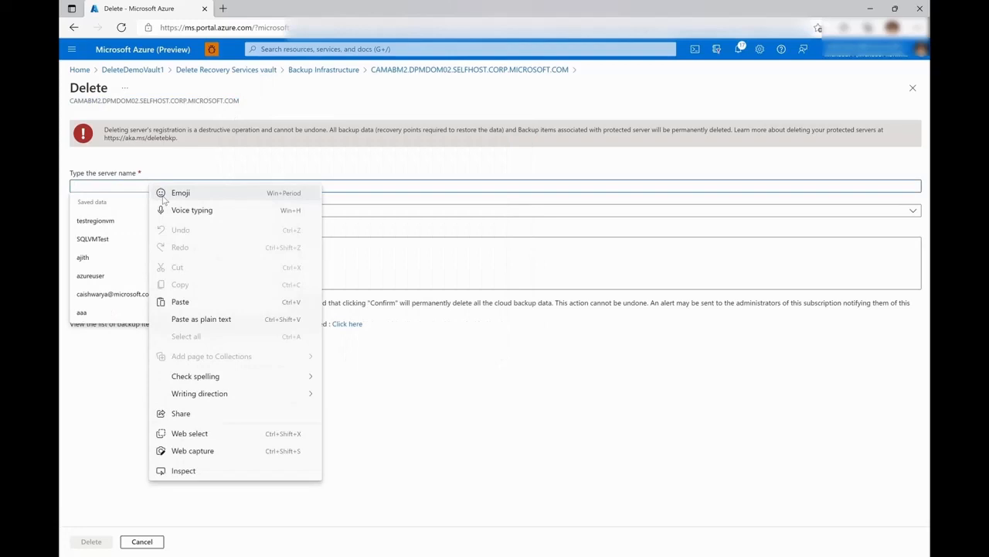
{"action": "left_click", "coordinate": [190, 302]}
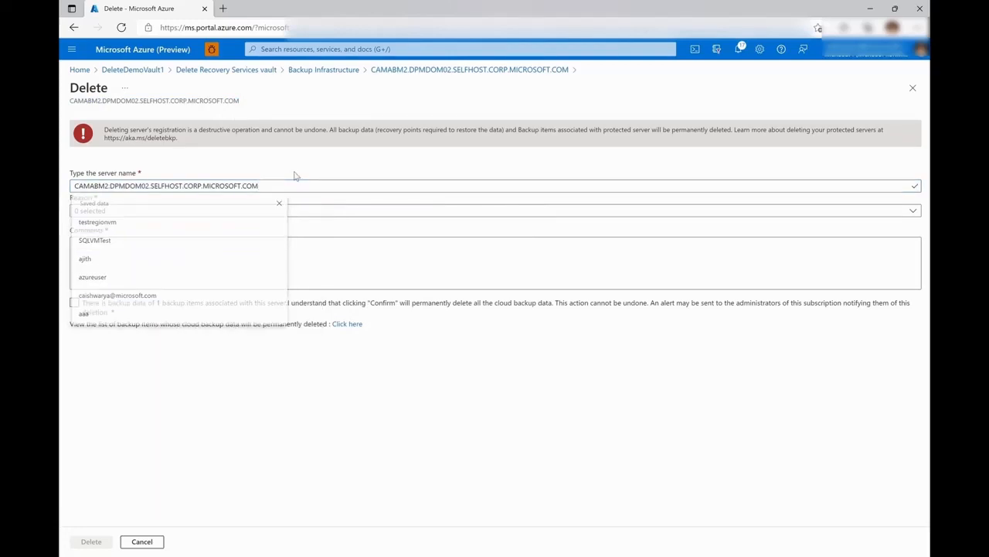
Set the server deletion reason to Others and acknowledge that the associated cloud backup data is permanently deleted
{"action": "left_click", "coordinate": [214, 210]}
{"action": "left_click", "coordinate": [99, 381]}
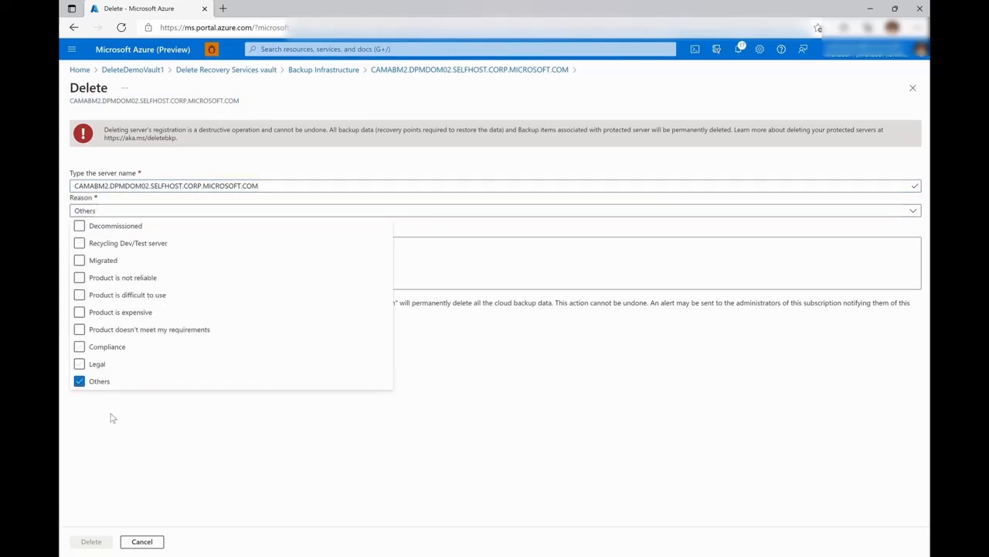
{"action": "left_click", "coordinate": [111, 417]}
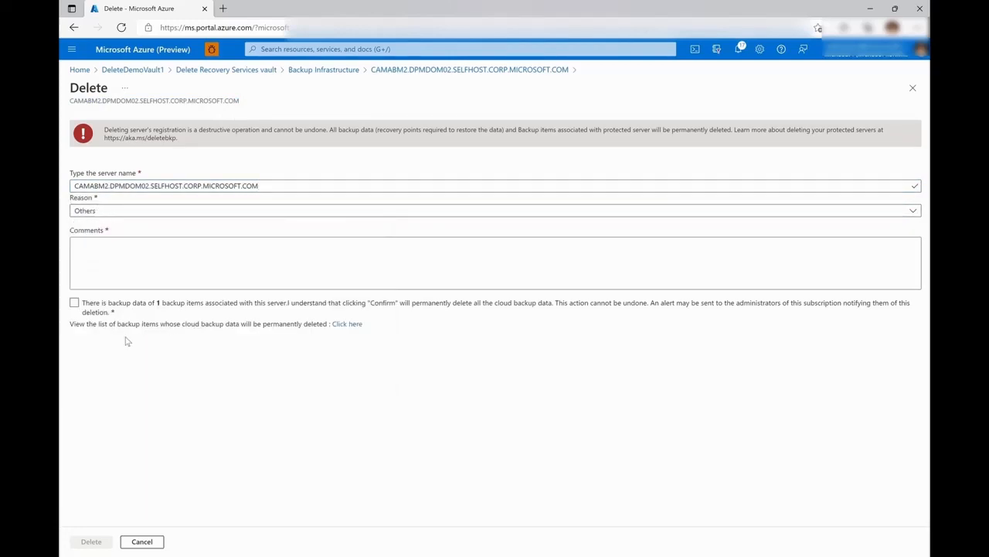
{"action": "left_click", "coordinate": [75, 305]}
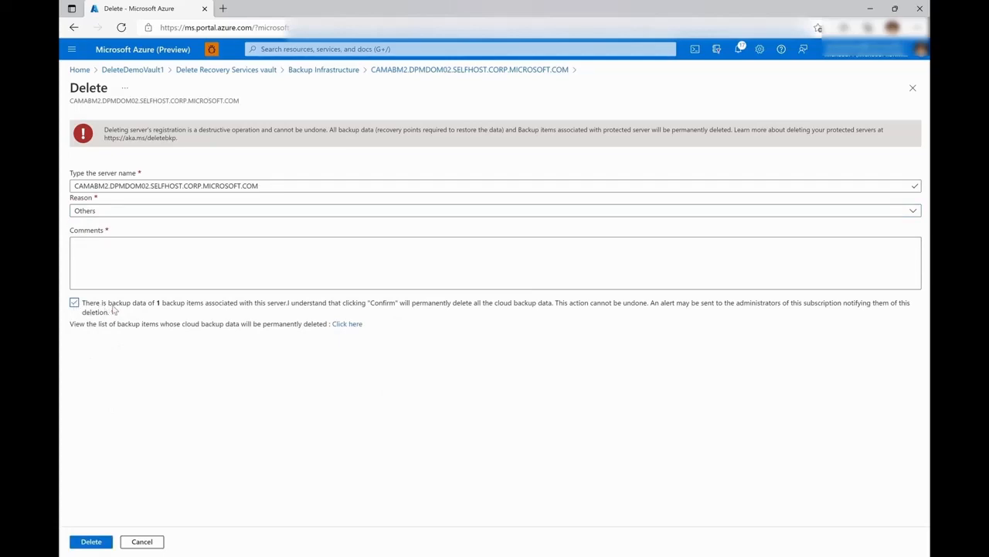
{"action": "left_click_drag", "start_coordinate": [157, 307], "coordinate": [201, 309]}
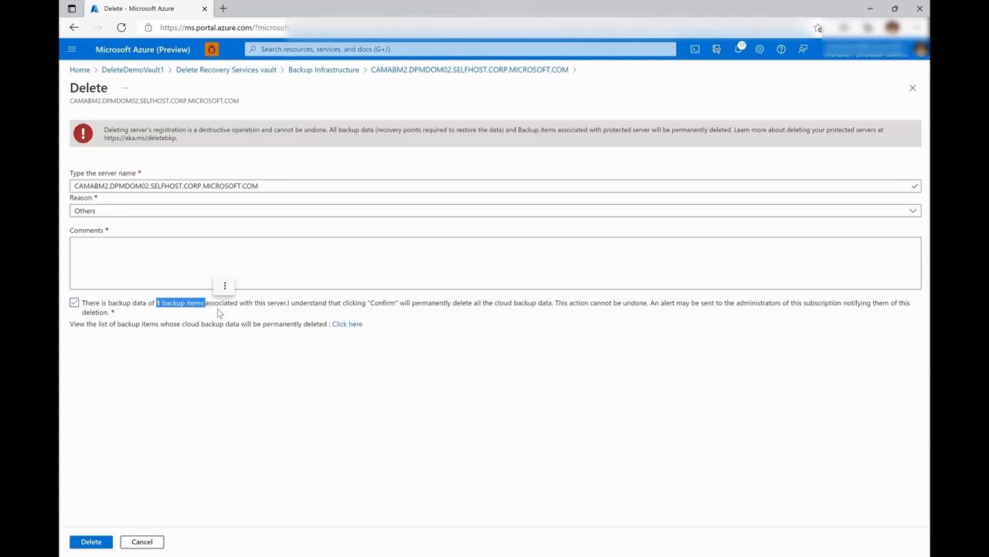
{"action": "left_click", "coordinate": [154, 416]}
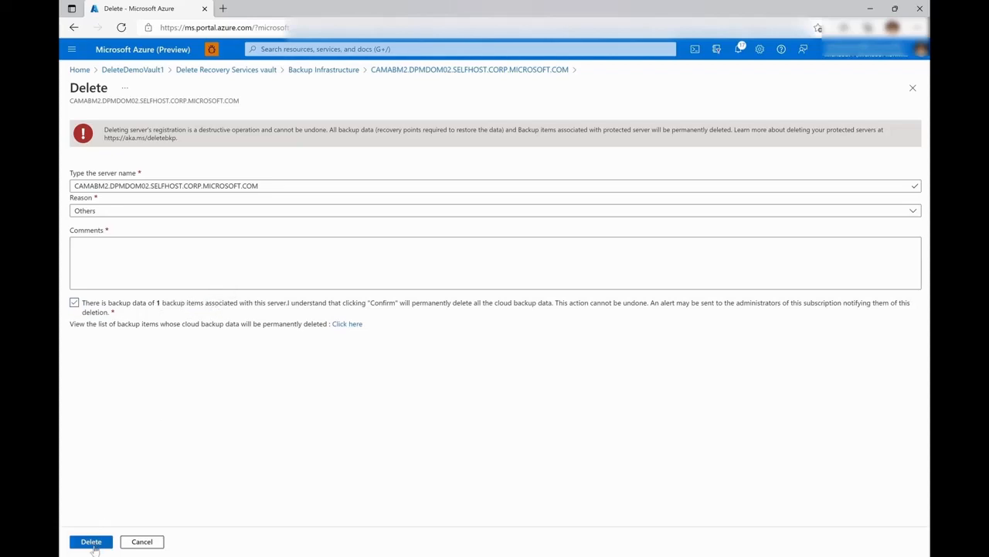
Delete the Azure Backup Server with the comment Demo and return to the list of backup management servers
{"action": "left_click", "coordinate": [91, 541]}
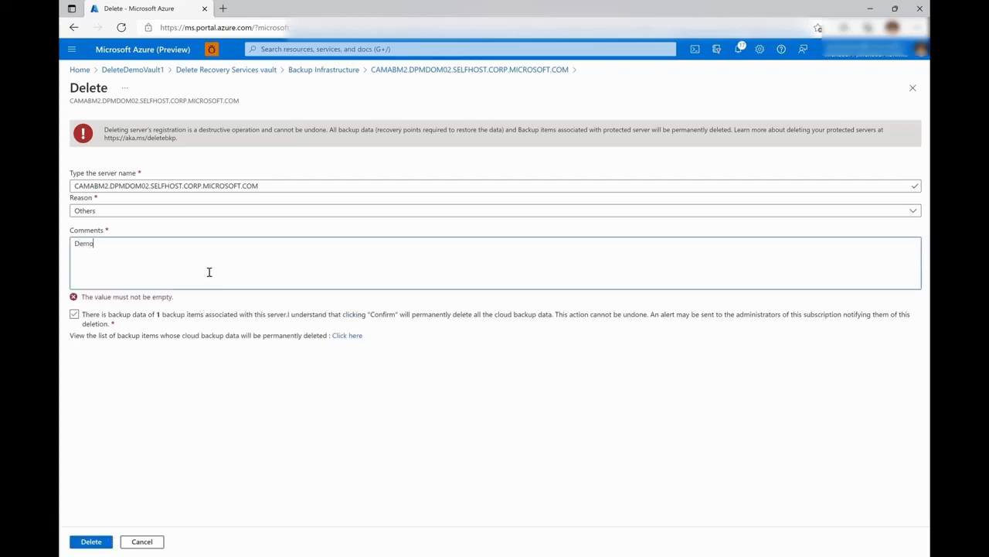
{"action": "left_click", "coordinate": [90, 542]}
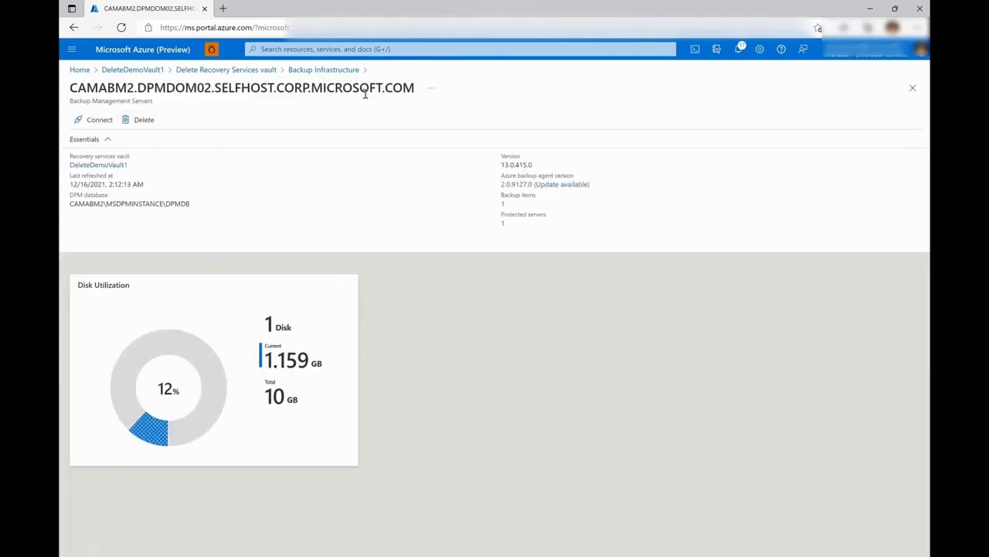
{"action": "left_click", "coordinate": [326, 70]}
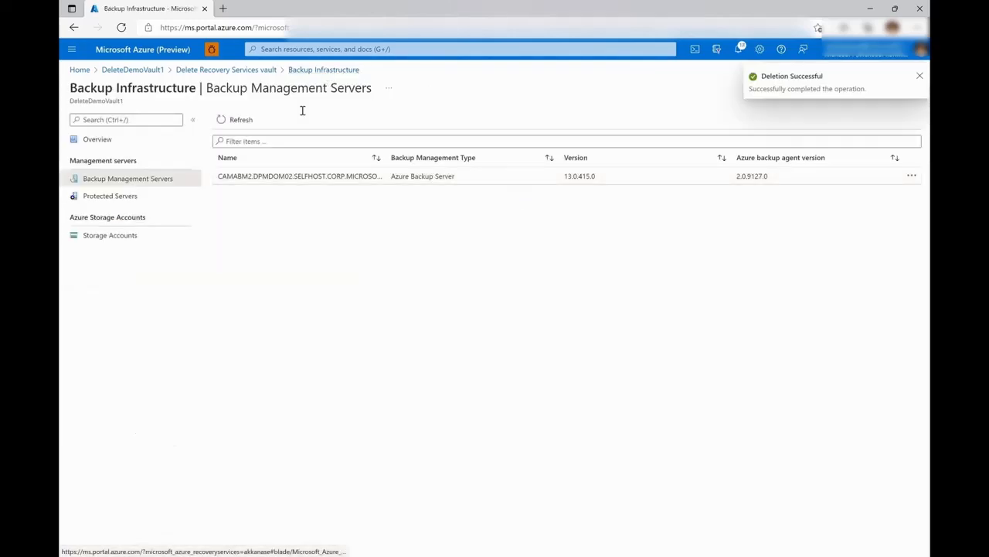
Start unregistering the SQLinAzure2 protected server under Workload in Azure VM and enter SQLinAzure2 as the server name
{"action": "left_click", "coordinate": [154, 200]}
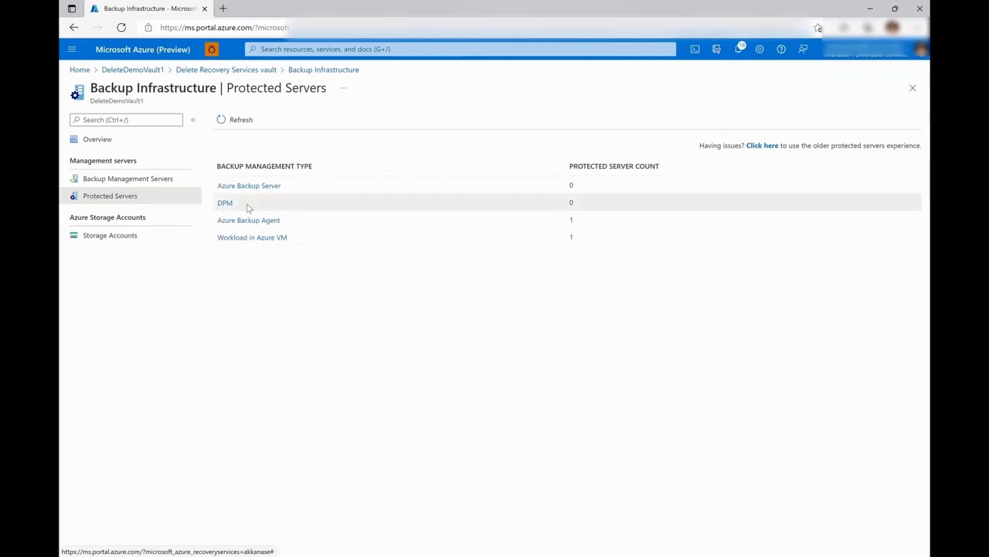
{"action": "left_click", "coordinate": [270, 243]}
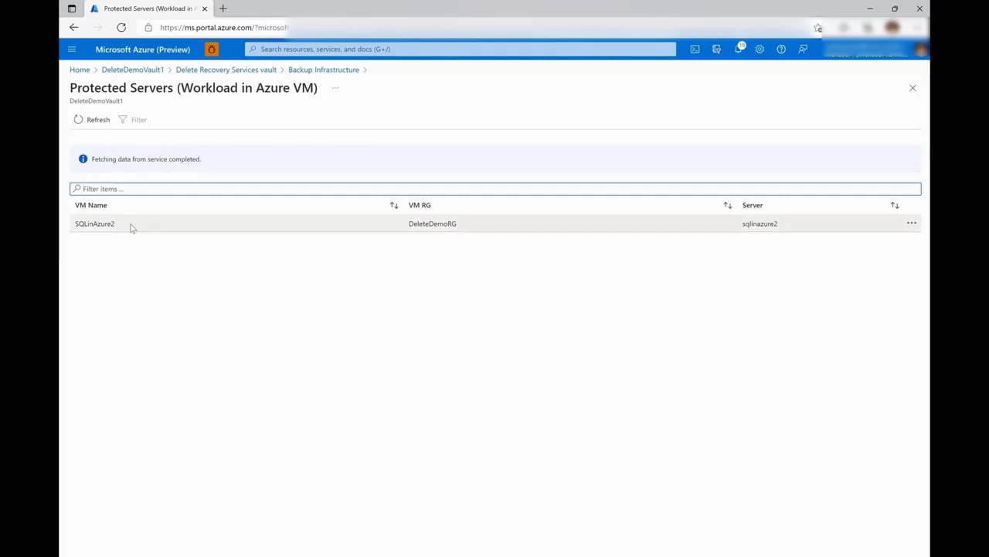
{"action": "left_click", "coordinate": [912, 225]}
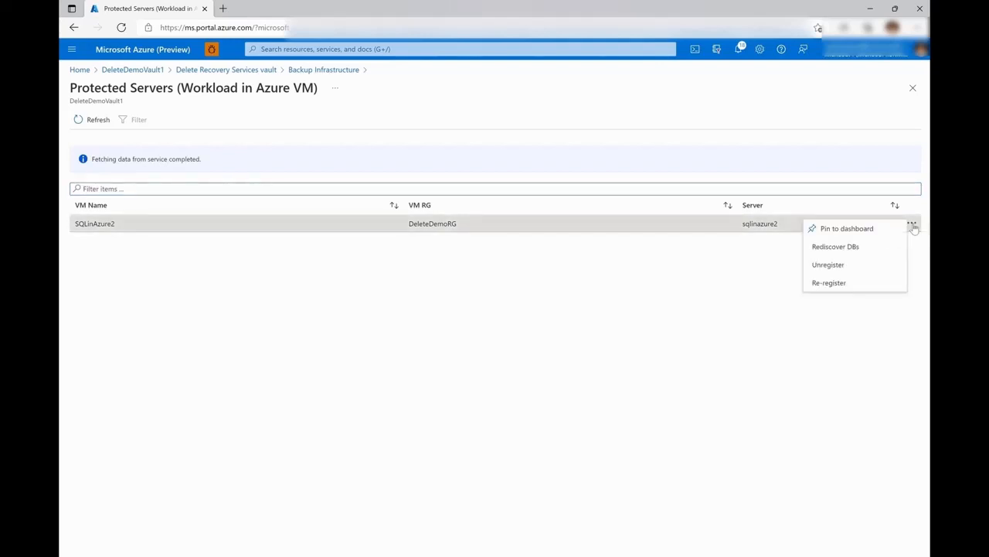
{"action": "left_click", "coordinate": [869, 267]}
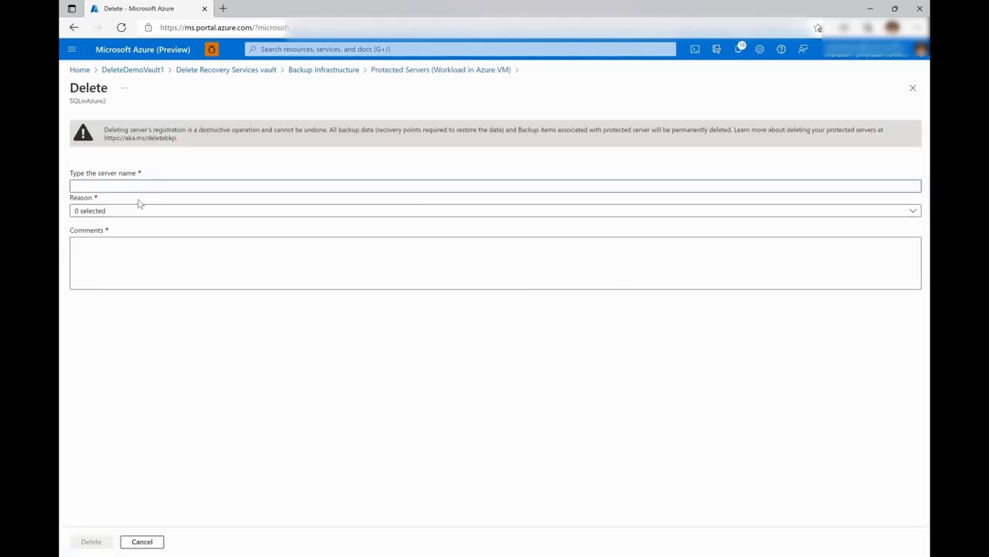
{"action": "type", "text": "SQLin"}
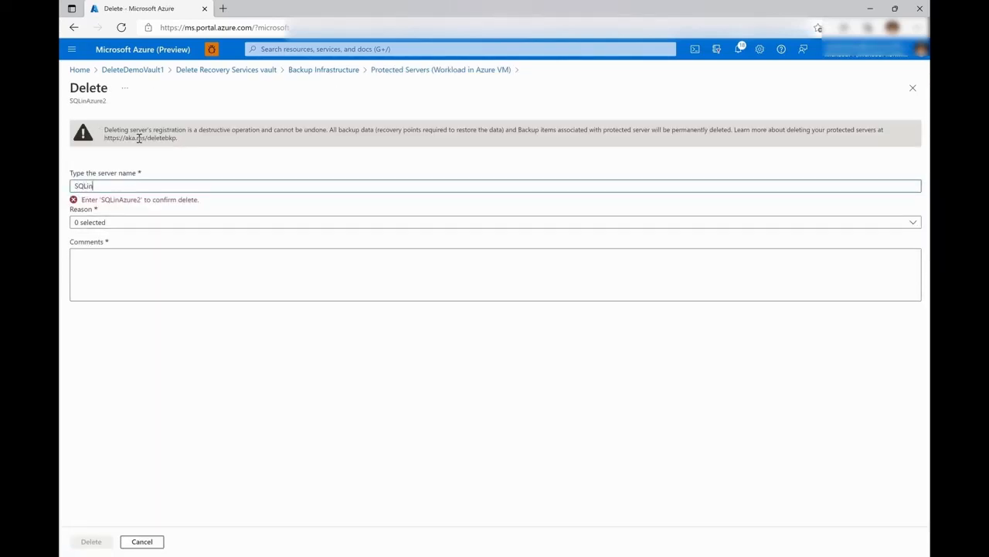
{"action": "type", "text": "Azure2"}
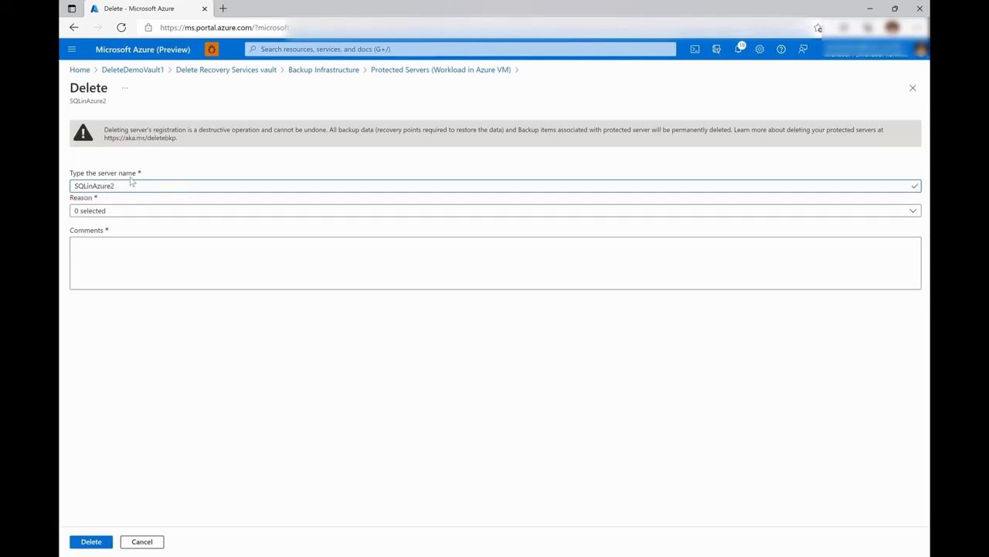
Delete the SQLinAzure2 registration with the reason Others and the comment Demo, and return to the Protected Servers overview
{"action": "left_click", "coordinate": [113, 213]}
{"action": "left_click", "coordinate": [98, 387]}
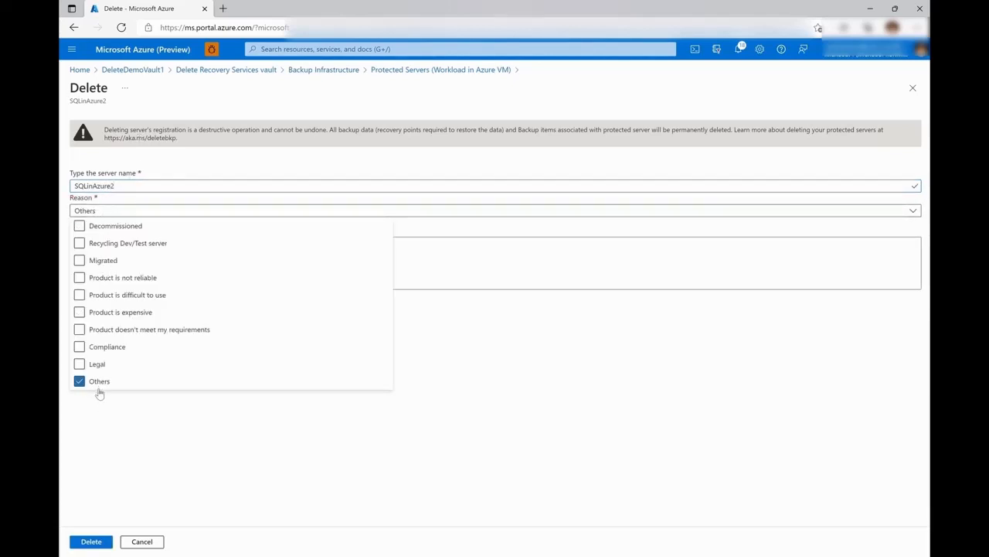
{"action": "left_click", "coordinate": [124, 316]}
{"action": "left_click", "coordinate": [142, 265]}
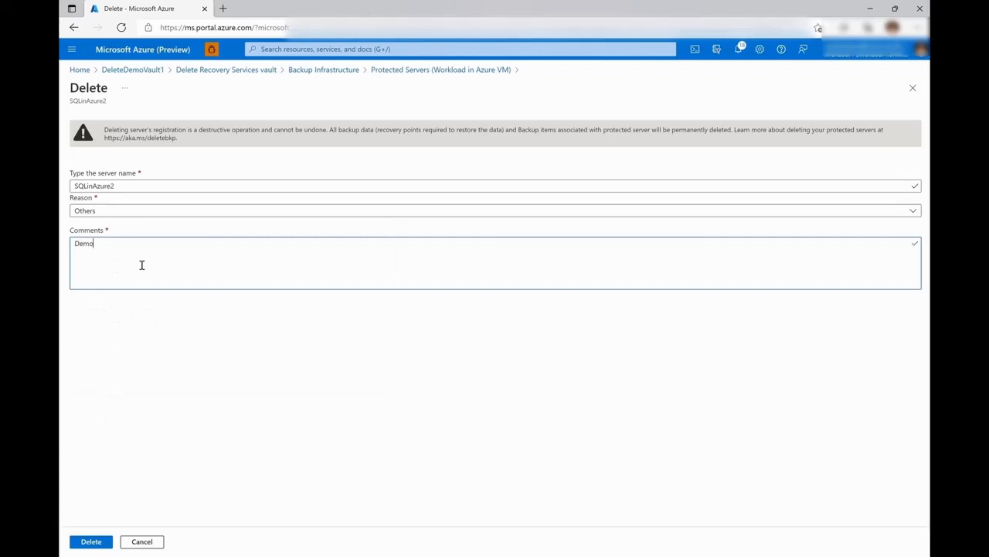
{"action": "left_click", "coordinate": [91, 541]}
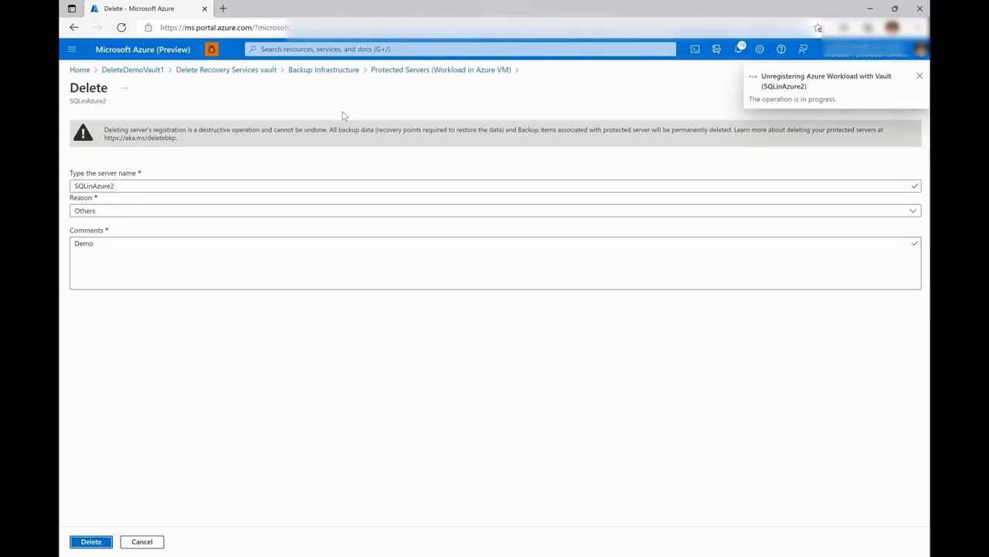
{"action": "left_click", "coordinate": [353, 74]}
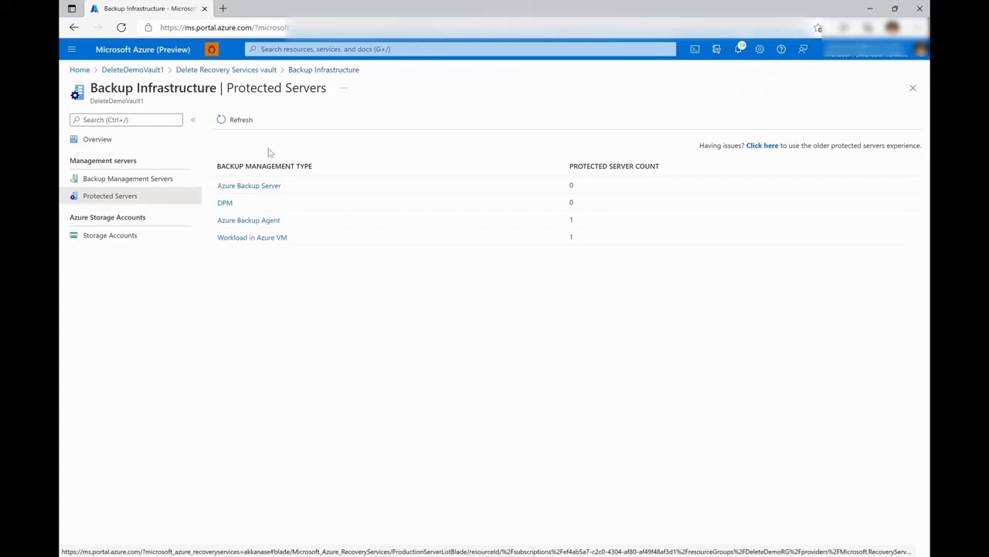
Open the Delete form for the Azure Backup Agent protected server and copy in its name, CAMARSM1.DPMDOM02.SELFHOST.CORP.MICROSOFT.COM, as the server name
{"action": "left_click", "coordinate": [257, 222]}
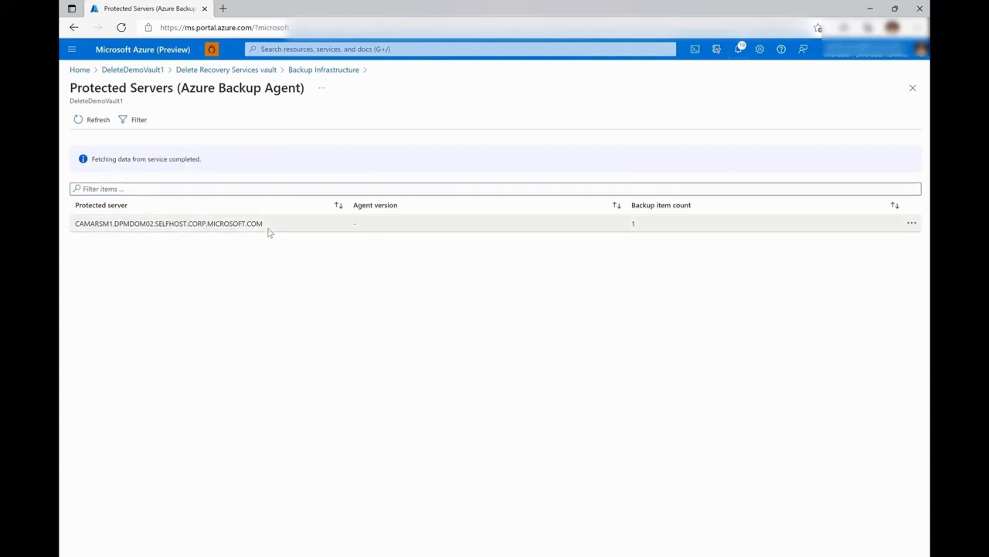
{"action": "left_click", "coordinate": [268, 232]}
{"action": "left_click", "coordinate": [142, 122]}
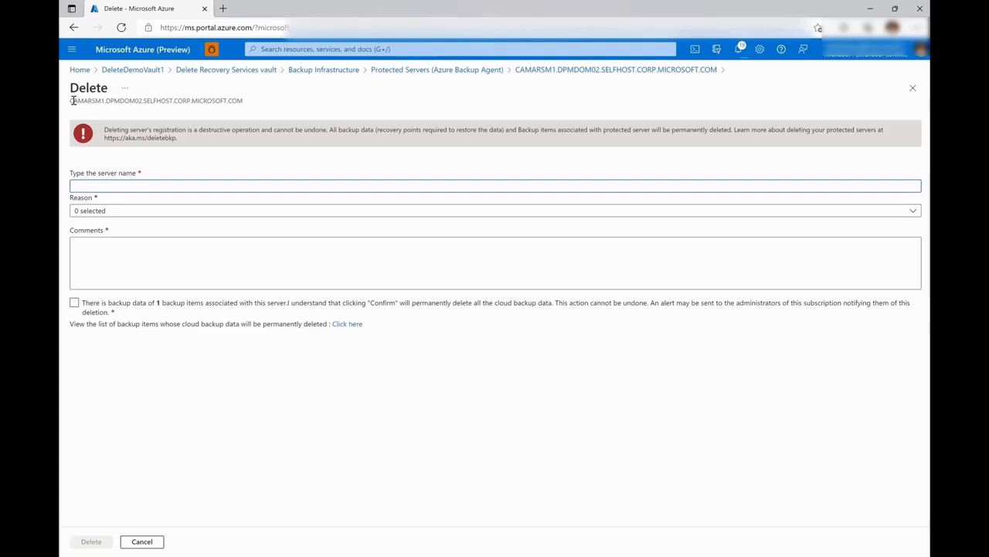
{"action": "left_click_drag", "start_coordinate": [72, 101], "coordinate": [248, 103]}
{"action": "key", "text": "ctrl+c"}
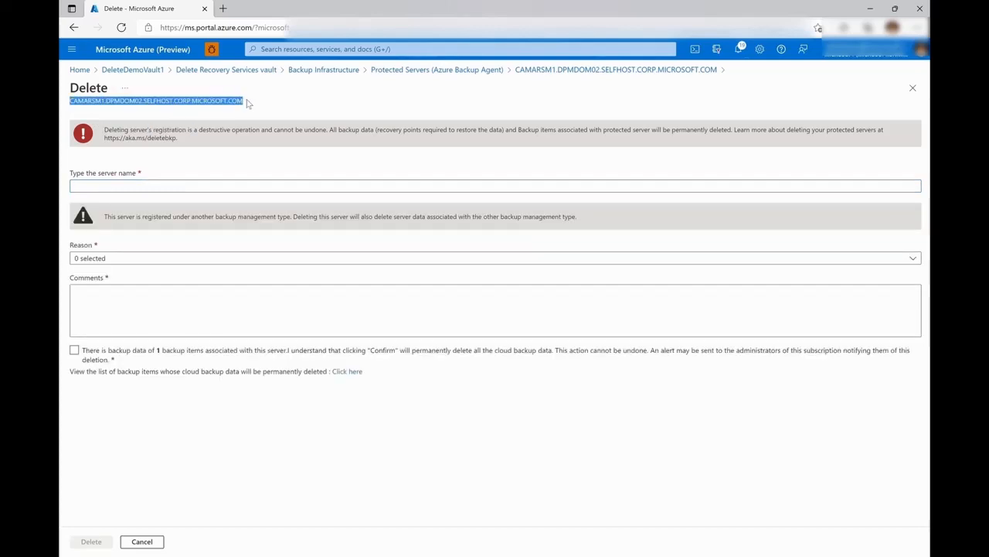
{"action": "left_click", "coordinate": [202, 184]}
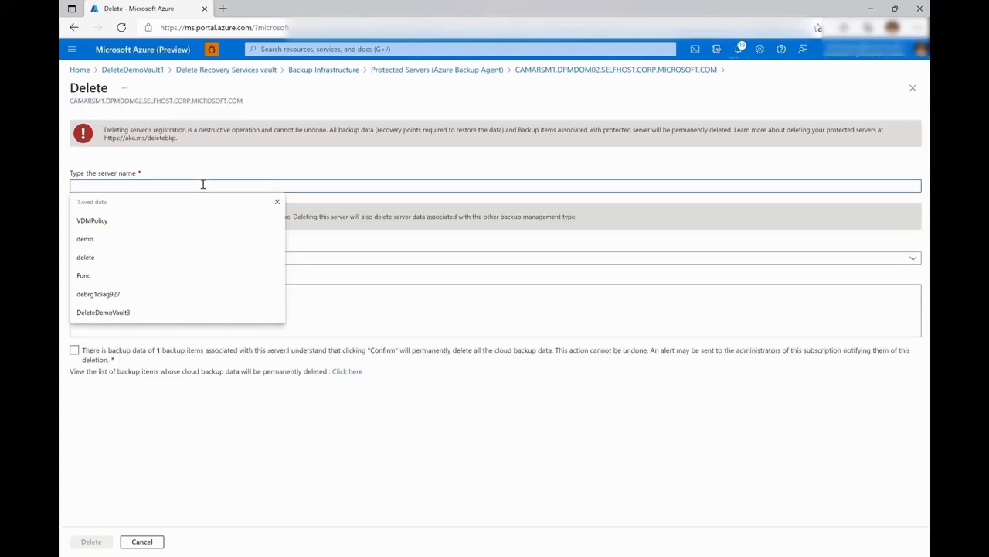
{"action": "key", "text": "ctrl+v"}
Delete the Azure Backup Agent server with reason Others and comment Demo, acknowledging the permanent loss of backup data, and return to Protected Servers
{"action": "left_click", "coordinate": [177, 258]}
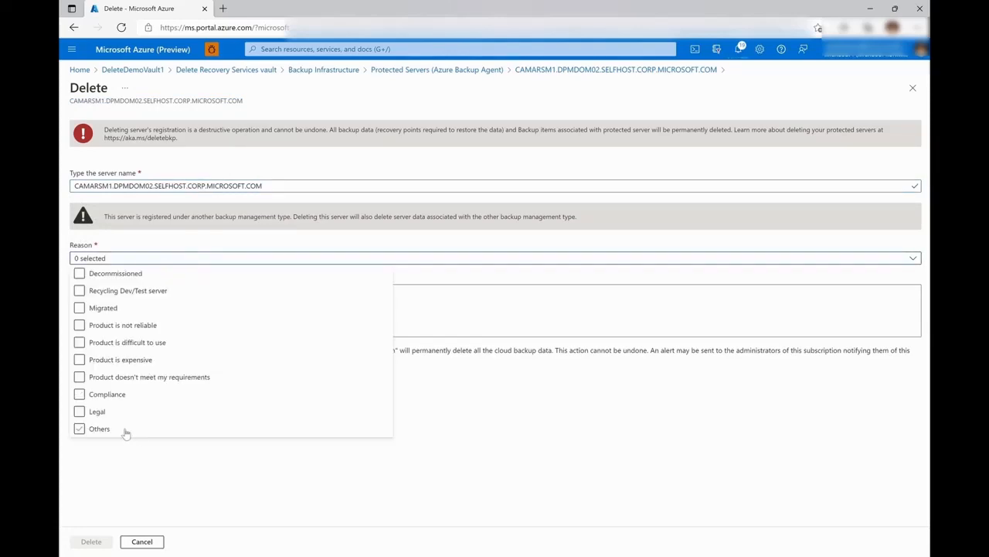
{"action": "left_click", "coordinate": [106, 429]}
{"action": "left_click", "coordinate": [177, 305]}
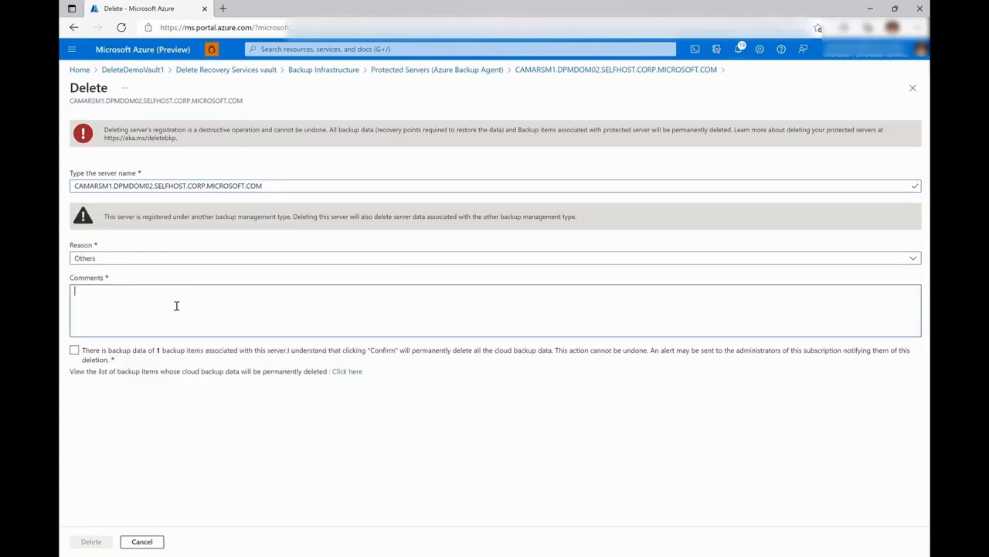
{"action": "type", "text": "Demo"}
{"action": "left_click", "coordinate": [74, 350]}
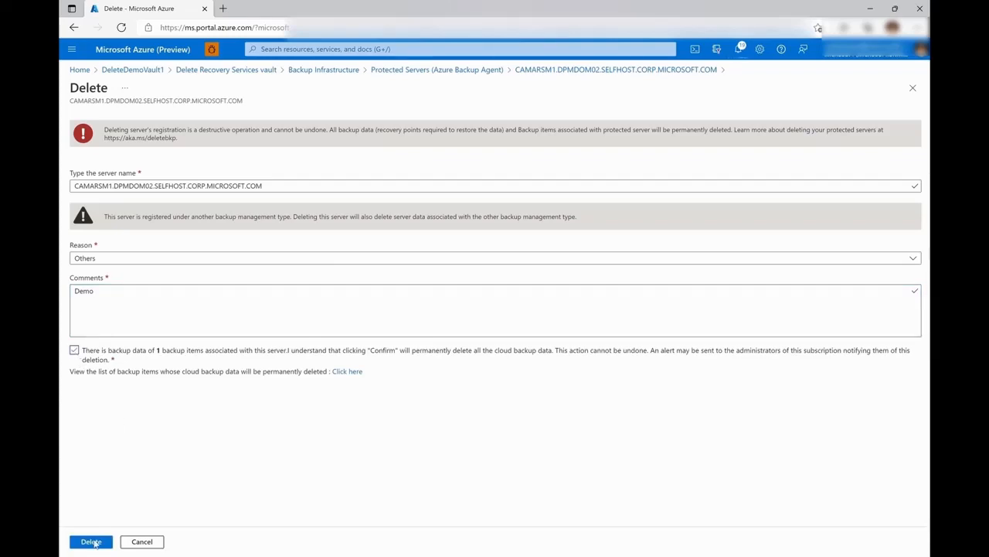
{"action": "left_click", "coordinate": [91, 542]}
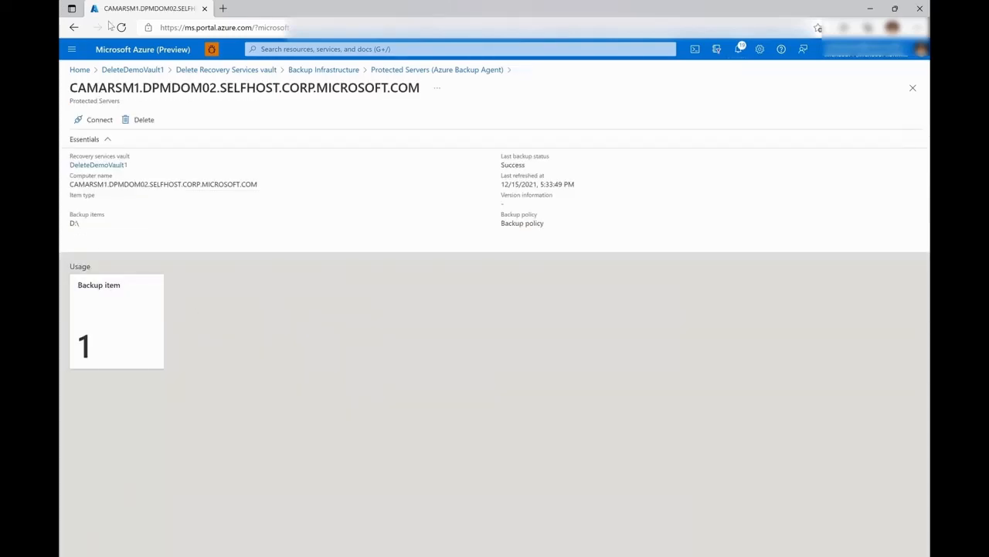
{"action": "left_click", "coordinate": [325, 70]}
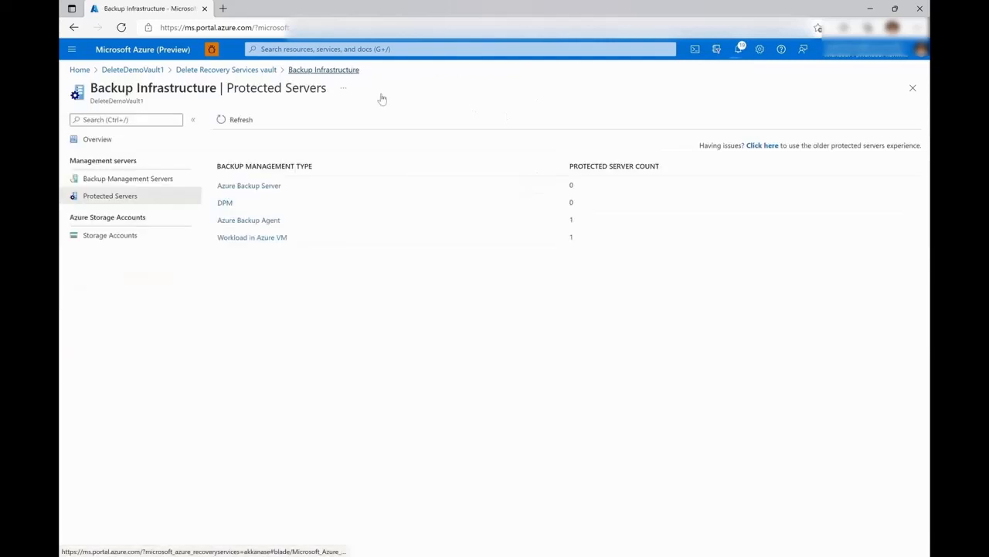
Start unregistering the storage account vaultdeletesa in the Backup Infrastructure and enter vaultdeletesa as the storage account name
{"action": "left_click", "coordinate": [108, 237]}
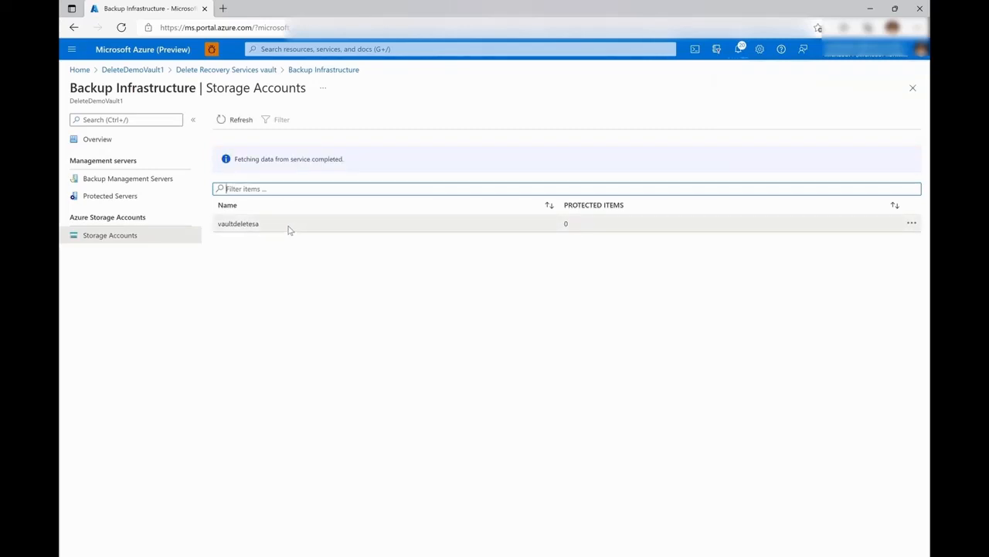
{"action": "left_click", "coordinate": [288, 225]}
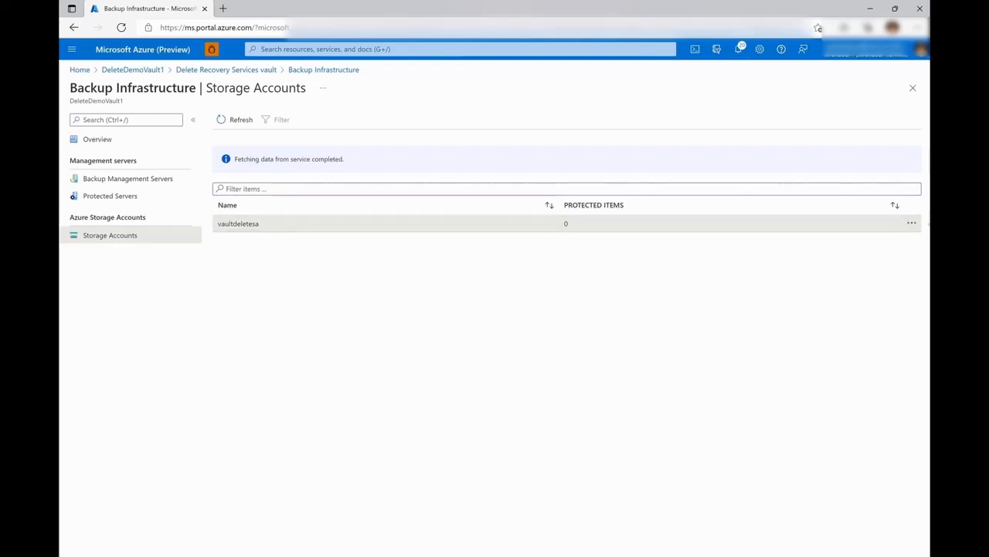
{"action": "left_click", "coordinate": [912, 224]}
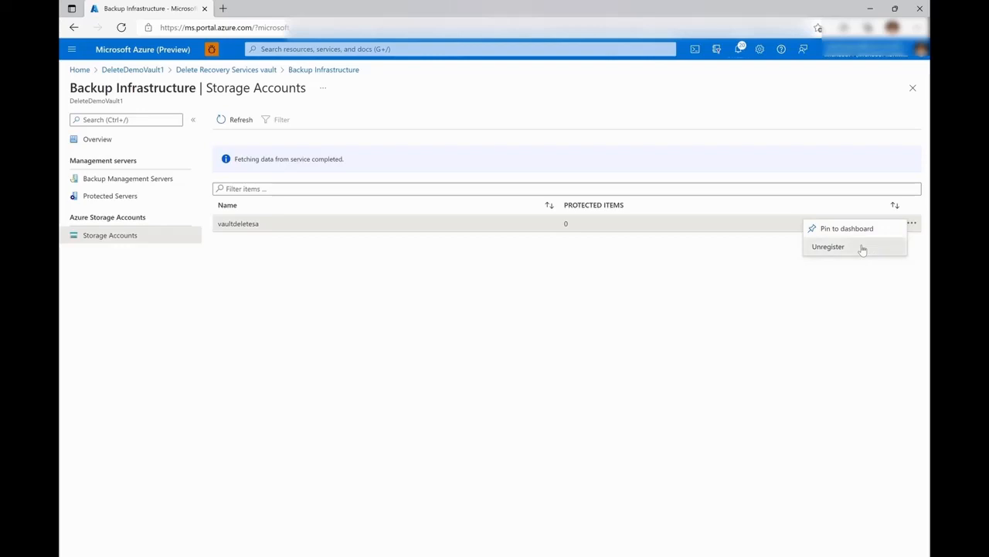
{"action": "left_click", "coordinate": [828, 246]}
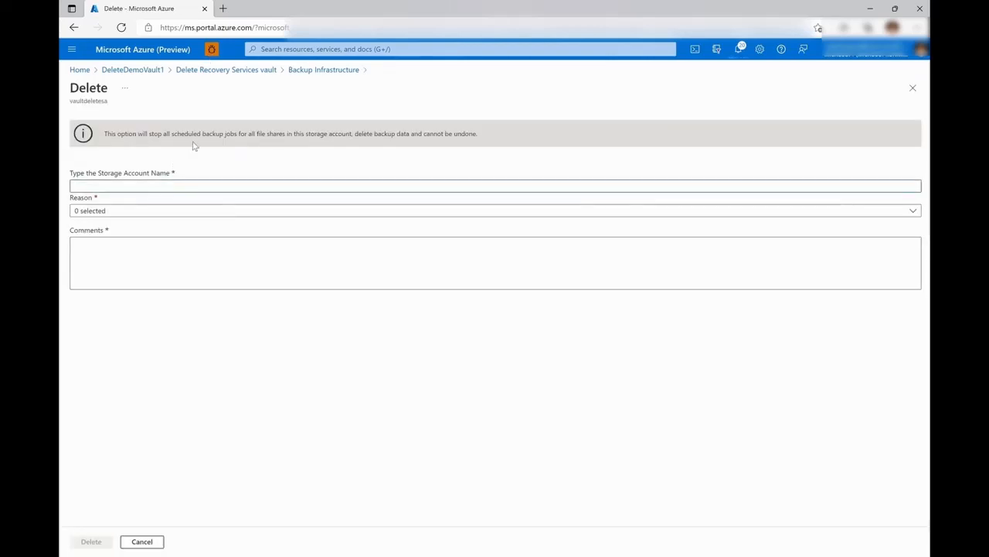
{"action": "type", "text": "vault"}
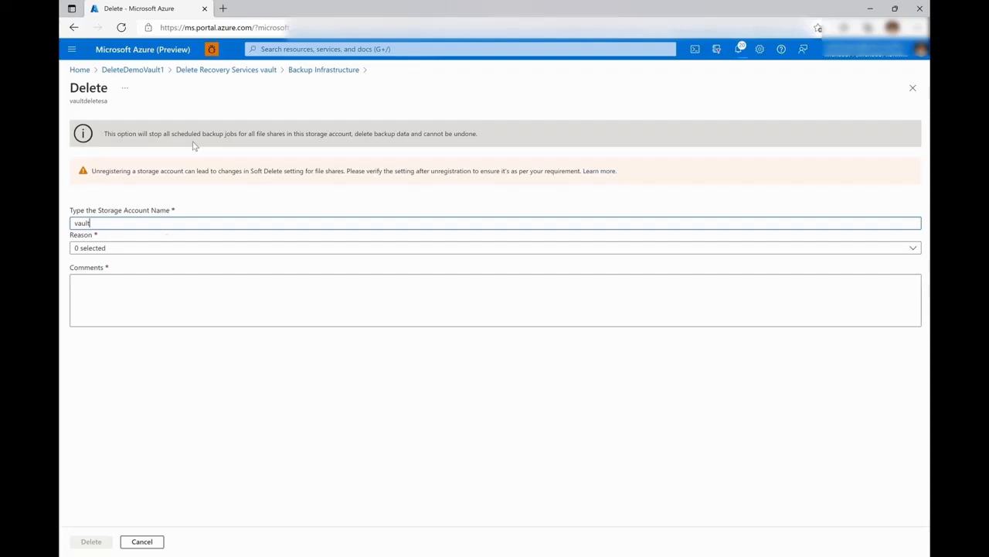
{"action": "type", "text": "delete"}
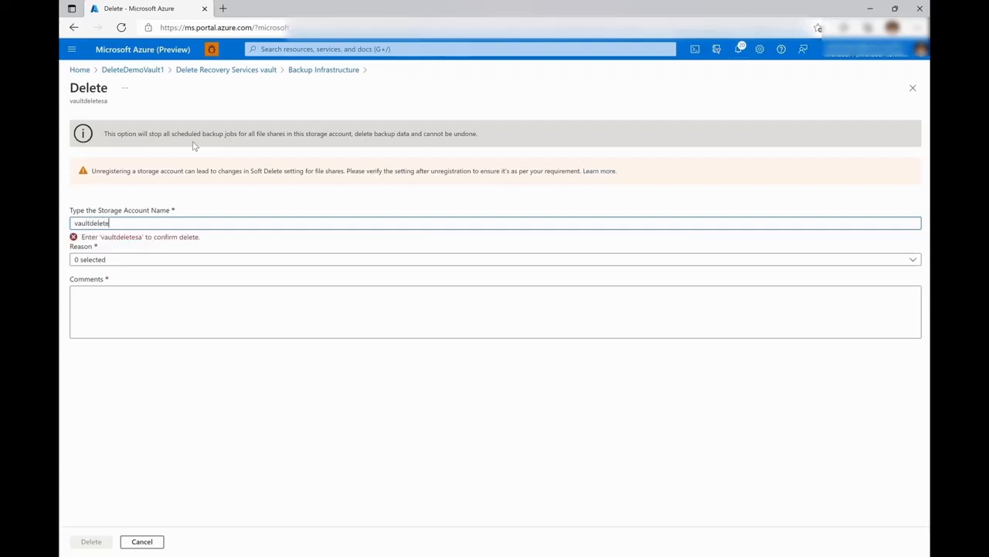
{"action": "type", "text": "sa"}
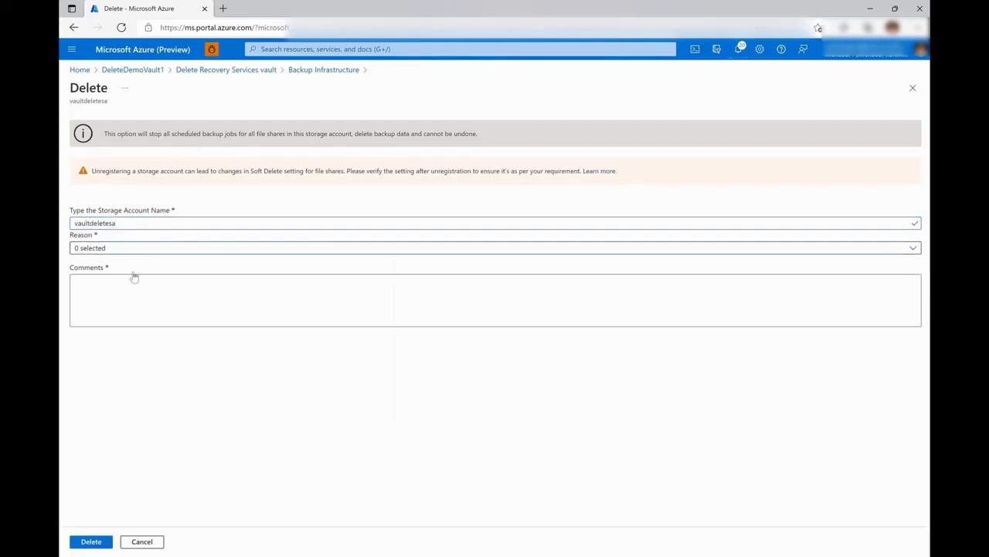
Unregister the storage account with the reason Others and the comment Demo, and leave the Delete form
{"action": "left_click", "coordinate": [85, 420]}
{"action": "left_click", "coordinate": [163, 305]}
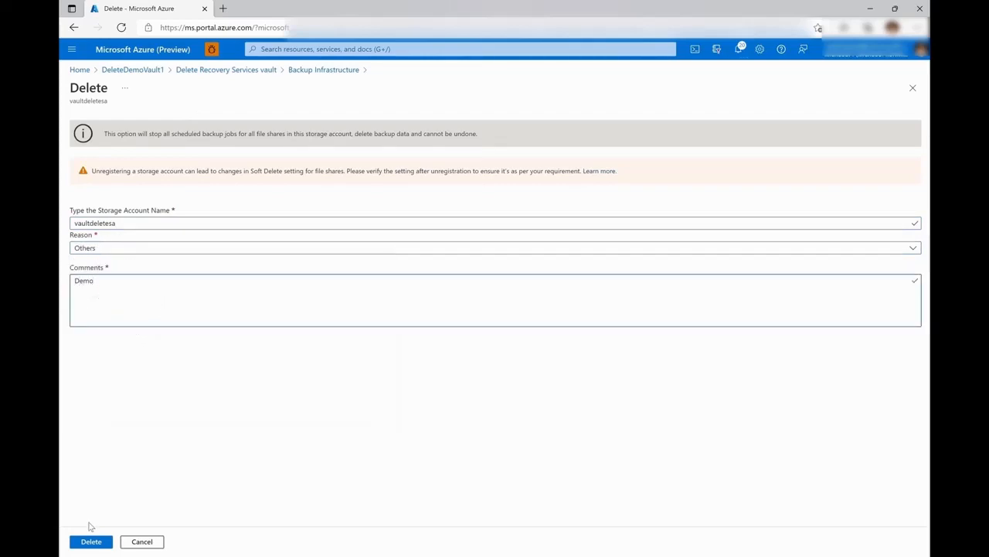
{"action": "left_click", "coordinate": [91, 541]}
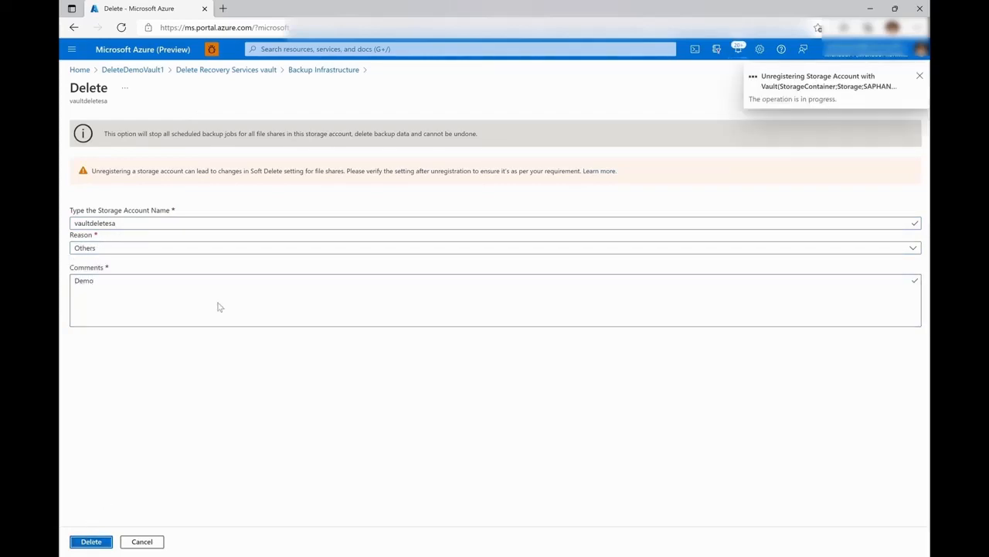
{"action": "left_click", "coordinate": [309, 72]}
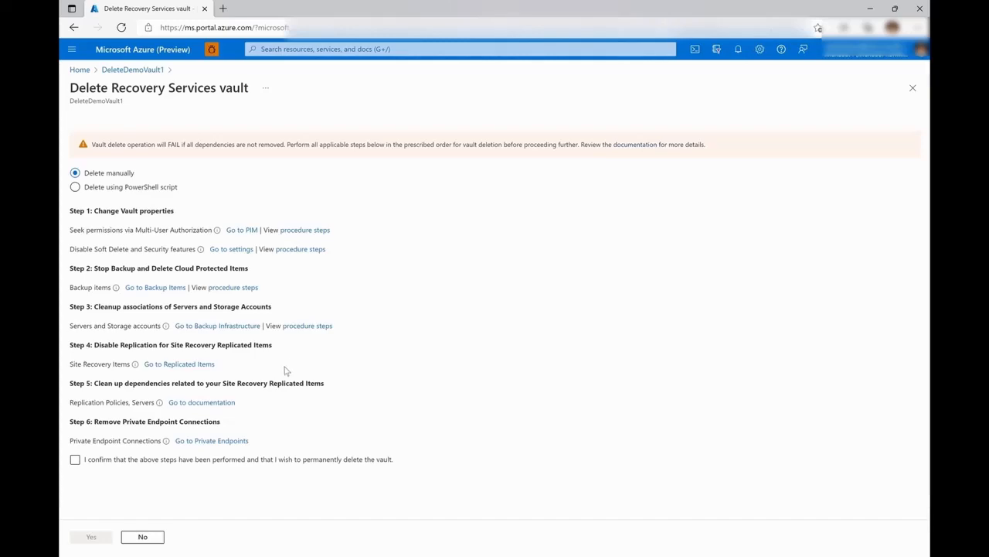
Disable replication for the replicated item ASRVM, giving Other reasons with the comment Demo
{"action": "left_click", "coordinate": [212, 365]}
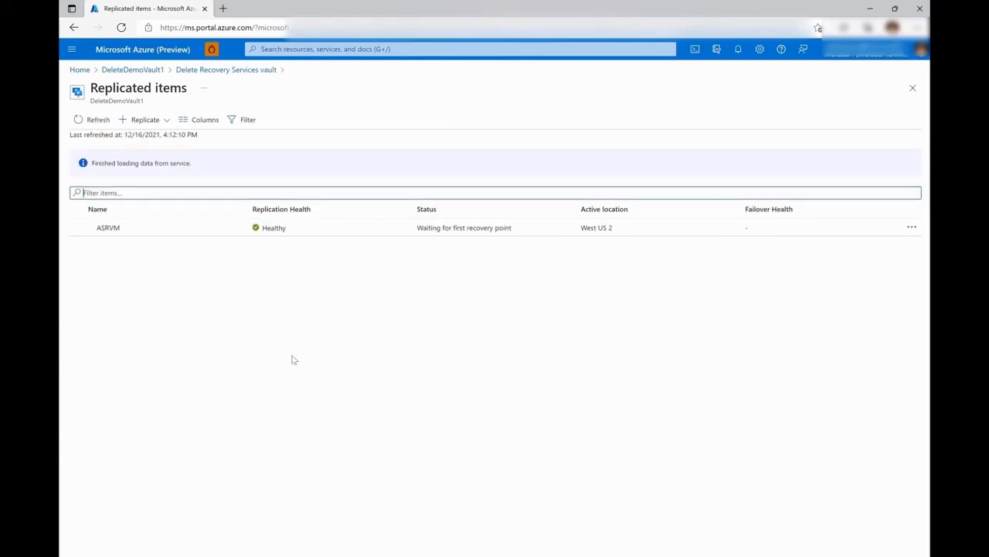
{"action": "left_click", "coordinate": [913, 229]}
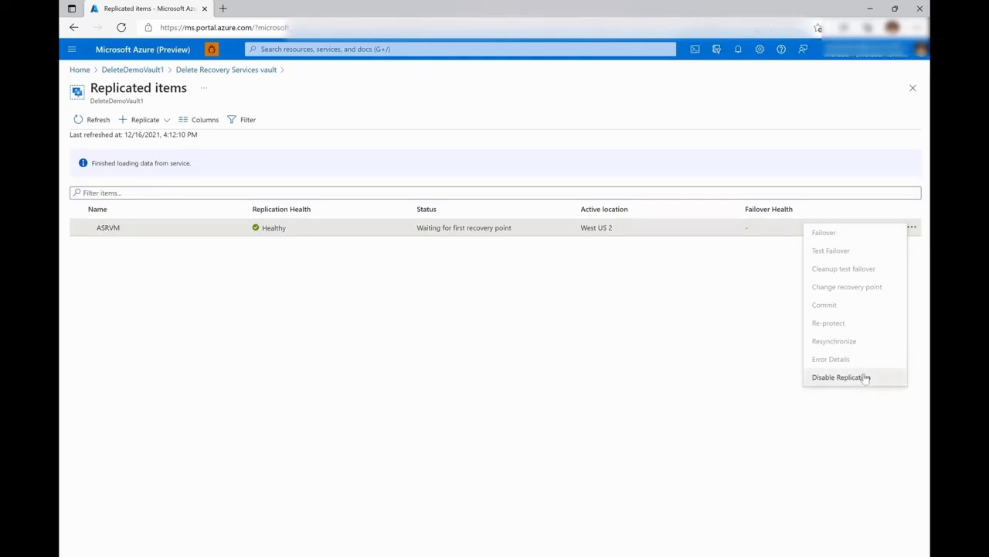
{"action": "left_click", "coordinate": [841, 377]}
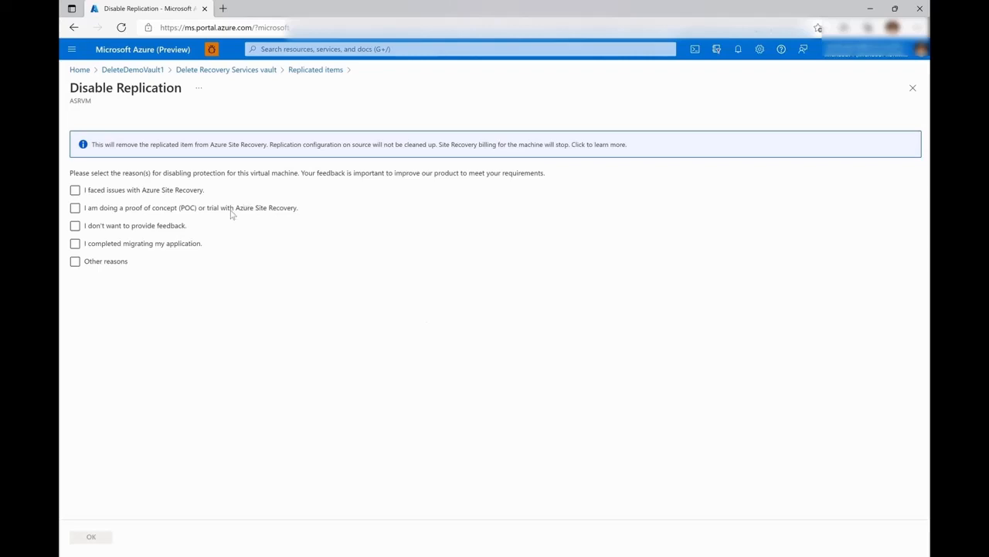
{"action": "left_click", "coordinate": [121, 263]}
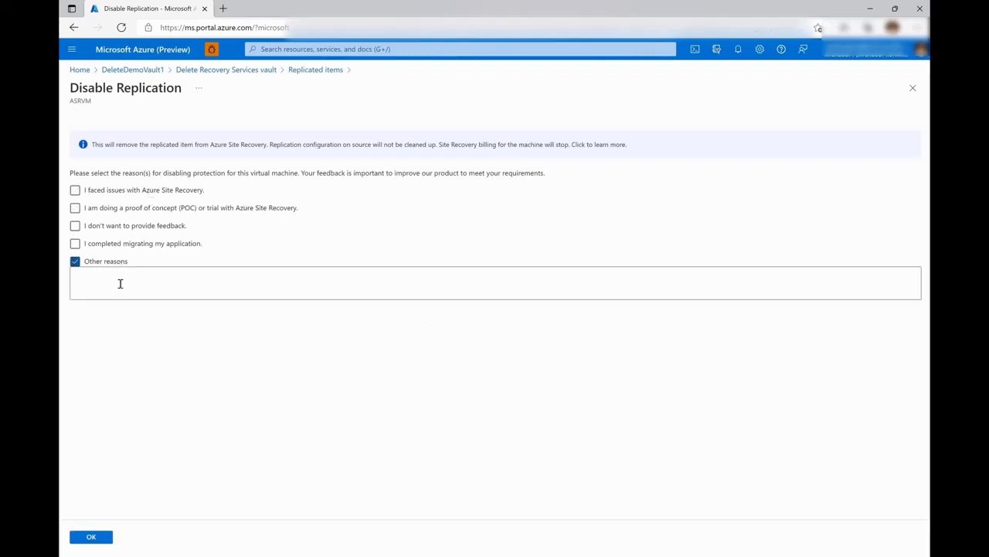
{"action": "left_click", "coordinate": [142, 291]}
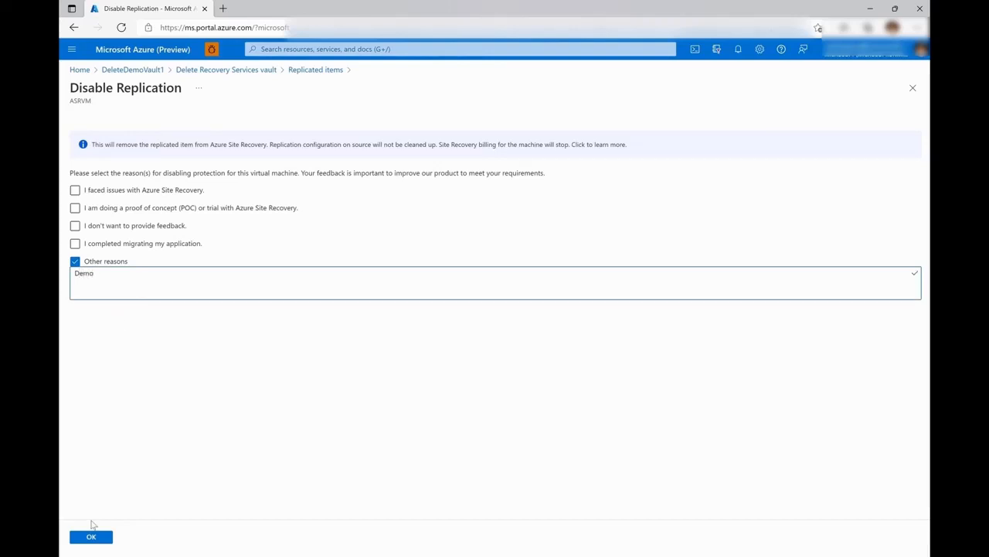
{"action": "left_click", "coordinate": [90, 536]}
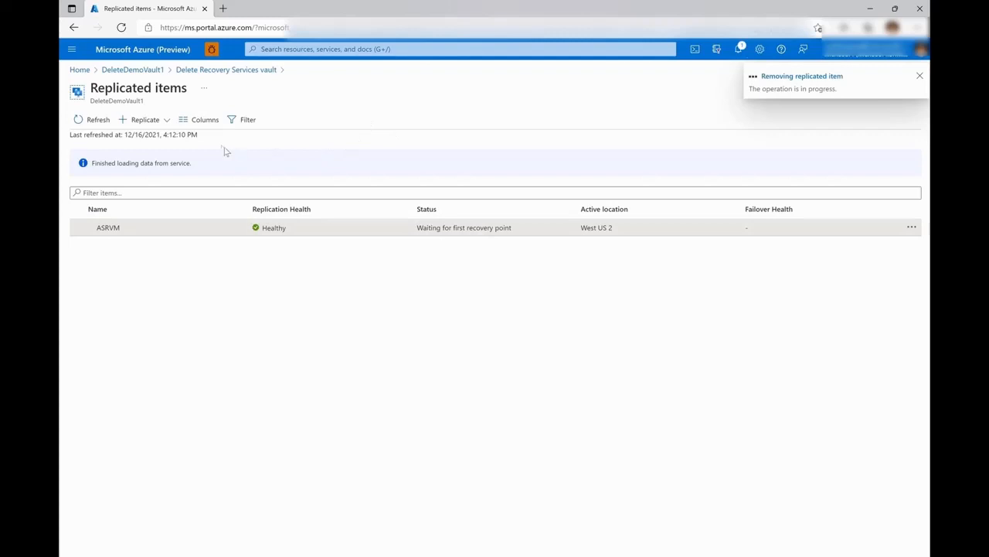
Return to the vault deletion page and review the documentation on cleaning up Site Recovery dependencies, closing it when done
{"action": "left_click", "coordinate": [218, 72]}
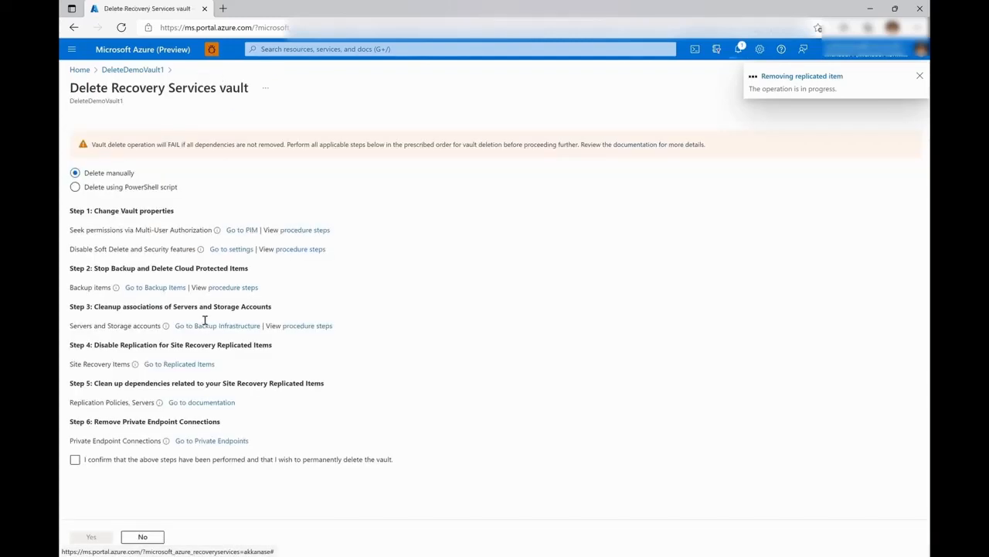
{"action": "left_click", "coordinate": [193, 403]}
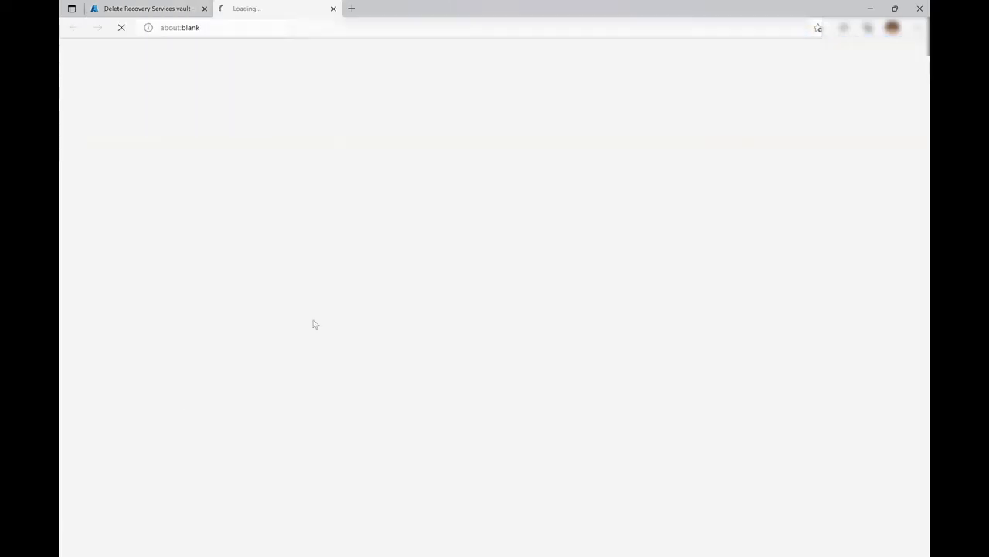
{"action": "scroll", "coordinate": [344, 302], "scroll_direction": "down", "scroll_amount": 5}
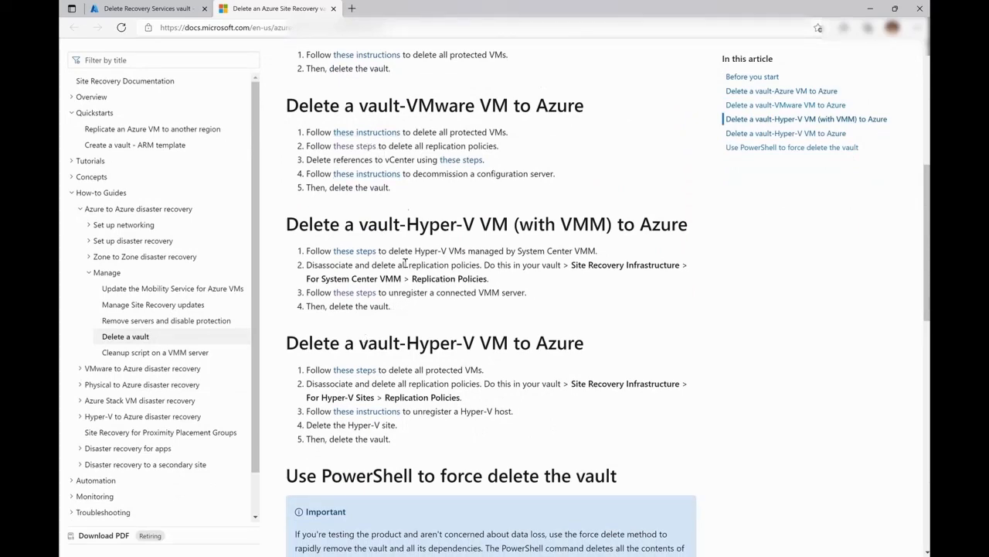
{"action": "left_click", "coordinate": [334, 8]}
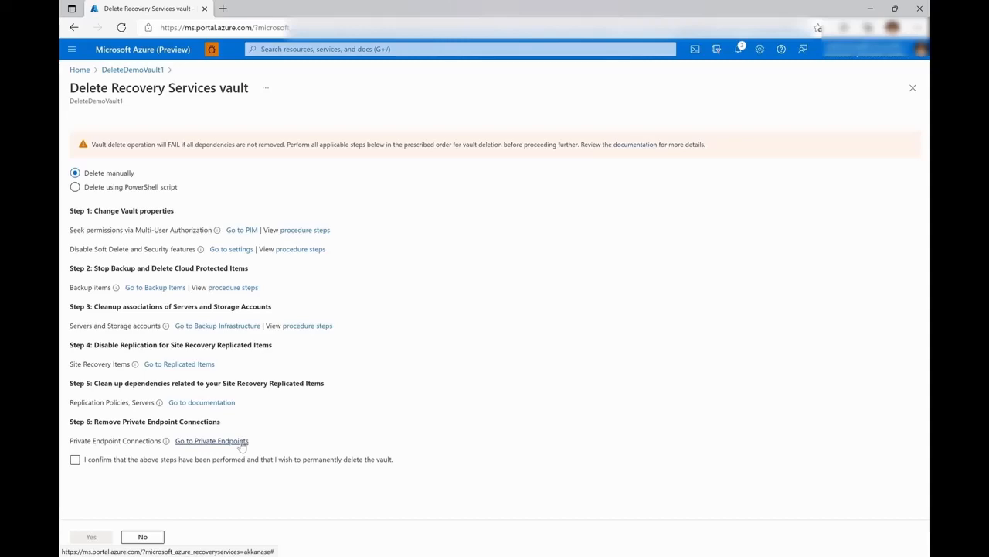
Remove the DemoPE private endpoint connection from DeleteDemoVault1, confirm its deletion, and return to the vault deletion page
{"action": "left_click", "coordinate": [242, 443]}
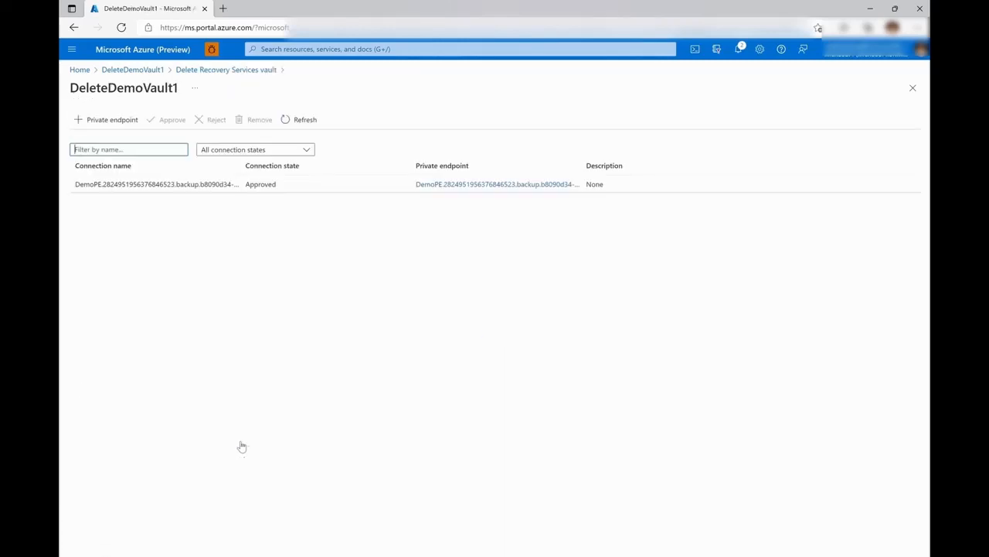
{"action": "left_click", "coordinate": [195, 186]}
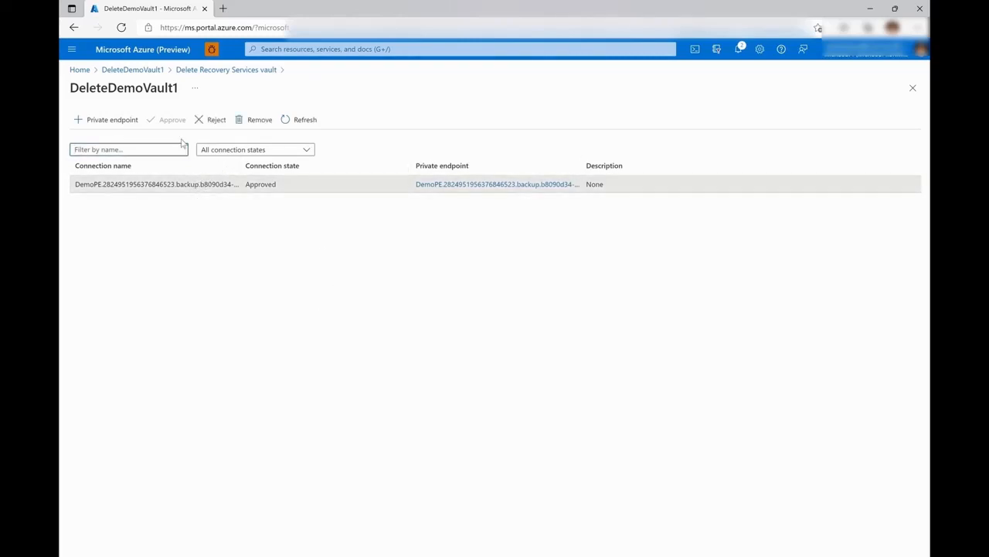
{"action": "left_click", "coordinate": [260, 122]}
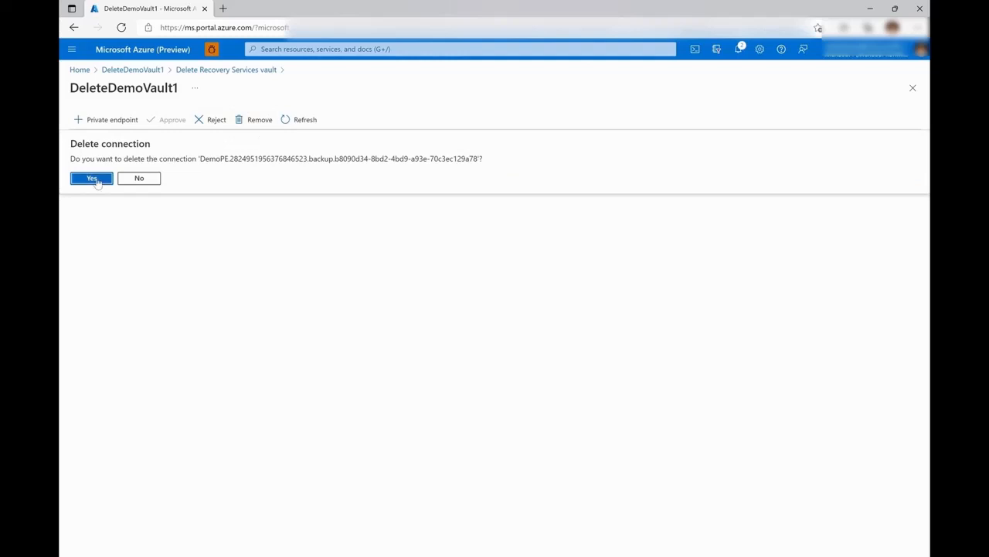
{"action": "left_click", "coordinate": [97, 181]}
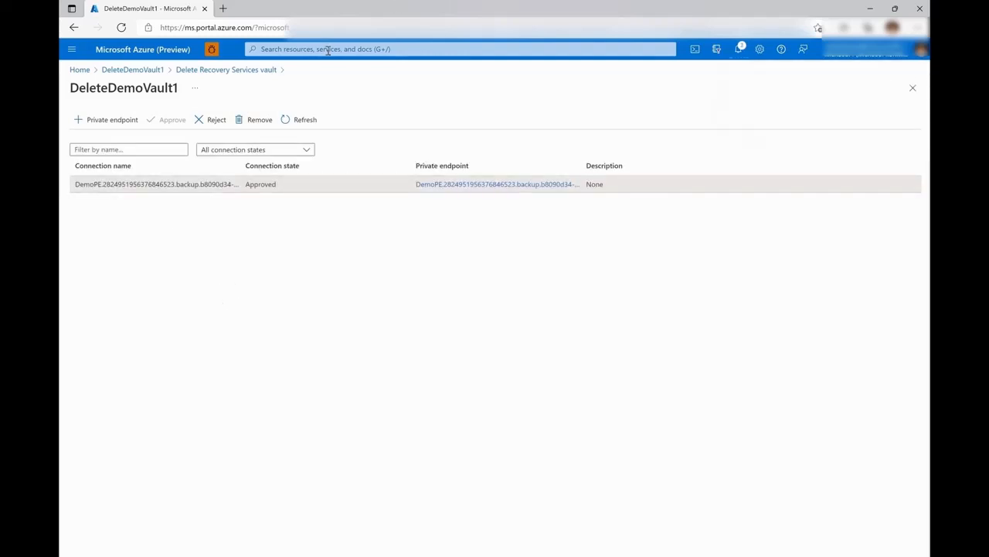
{"action": "left_click", "coordinate": [243, 76]}
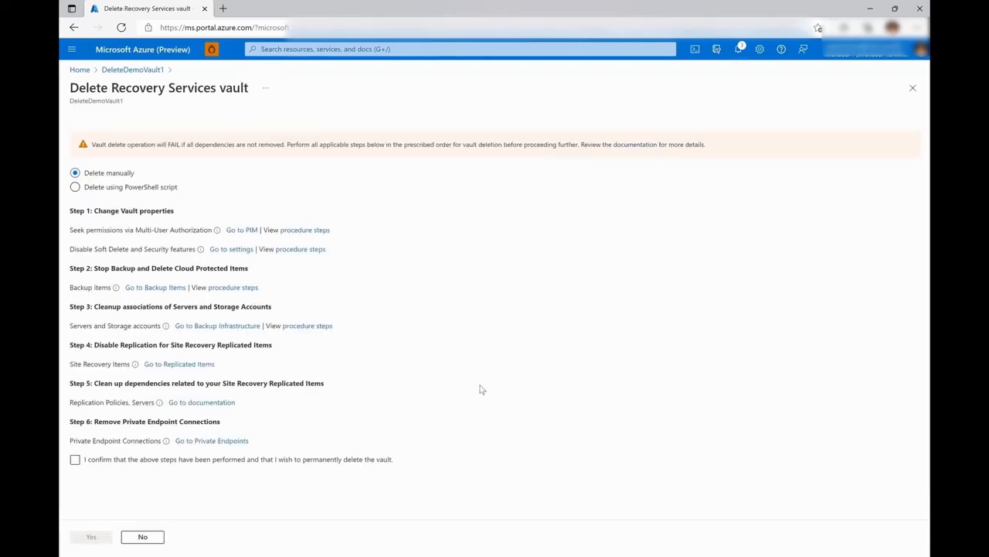
Check the portal notifications for the status of the private endpoint and replicated item removals
{"action": "left_click", "coordinate": [739, 51]}
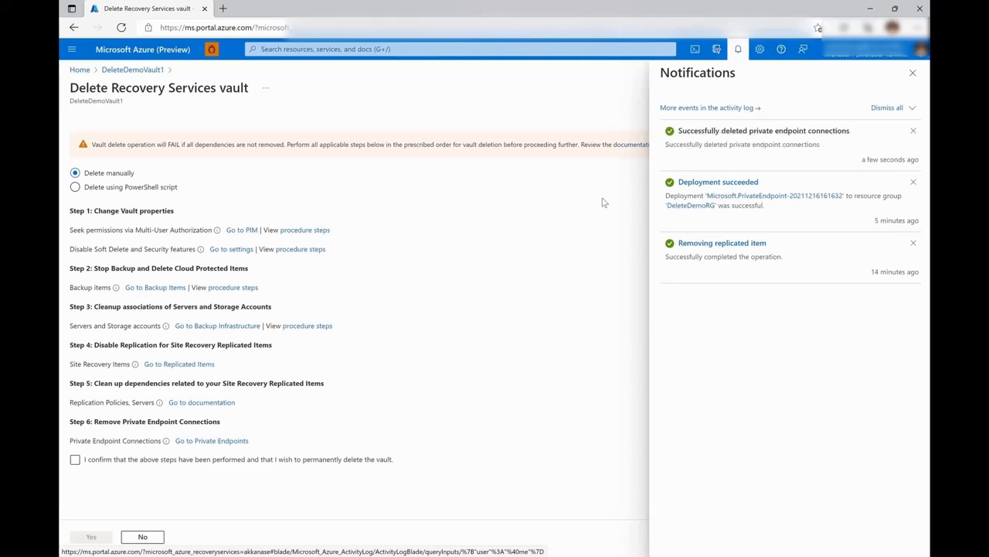
{"action": "key", "text": "XF86MonBrightnessUp"}
{"action": "left_click", "coordinate": [913, 73]}
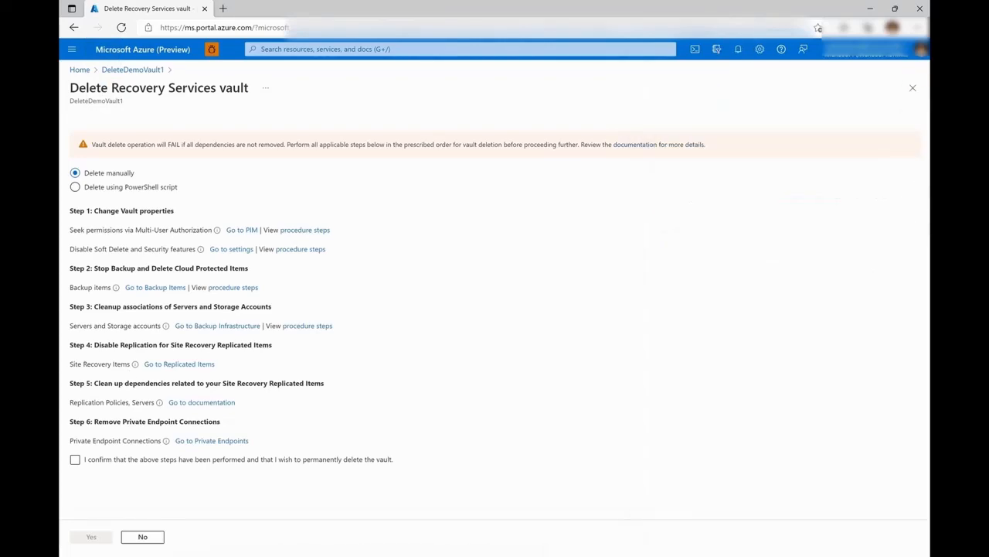
Confirm that all the steps have been performed, permanently delete DeleteDemoVault1, and check the notifications
{"action": "left_click", "coordinate": [76, 460]}
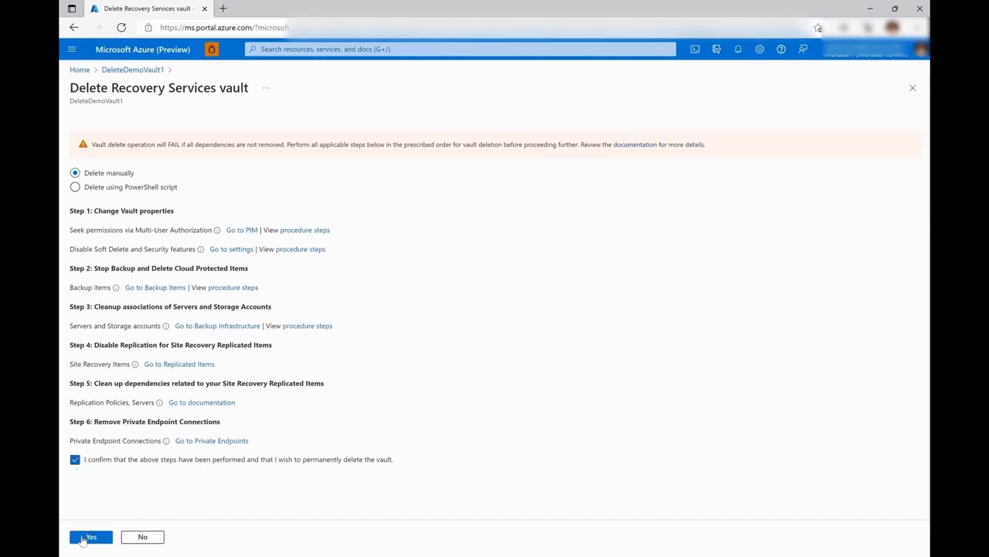
{"action": "left_click", "coordinate": [90, 539]}
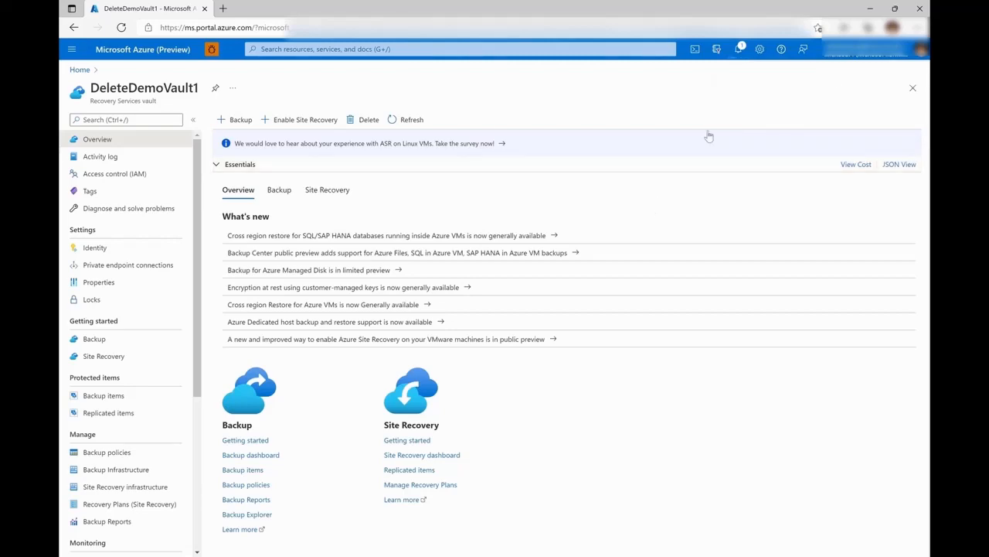
{"action": "left_click", "coordinate": [737, 51]}
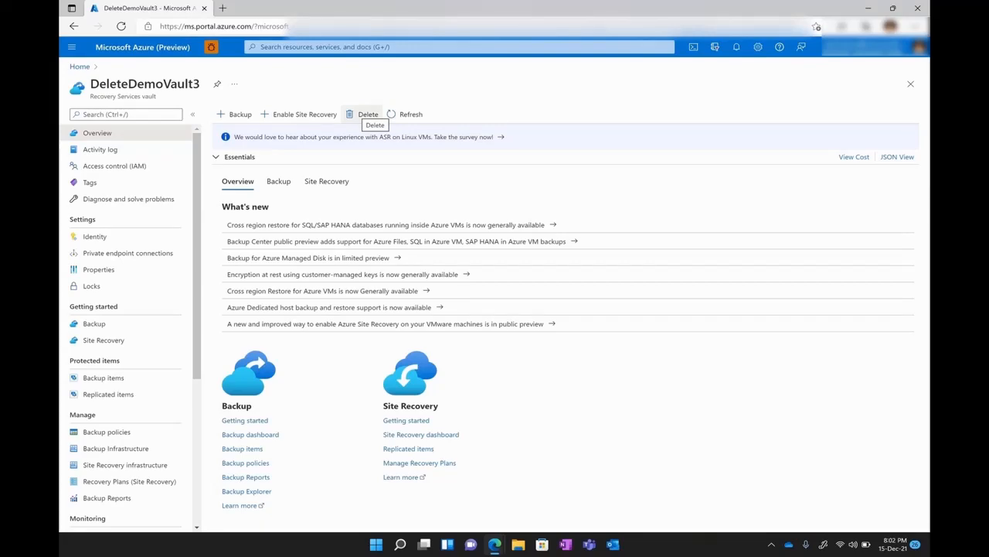
Choose deletion of DeleteDemoVault3 using a PowerShell script, then generate, download and keep Delete_DeleteDemoVault3.ps1
{"action": "left_click", "coordinate": [357, 114]}
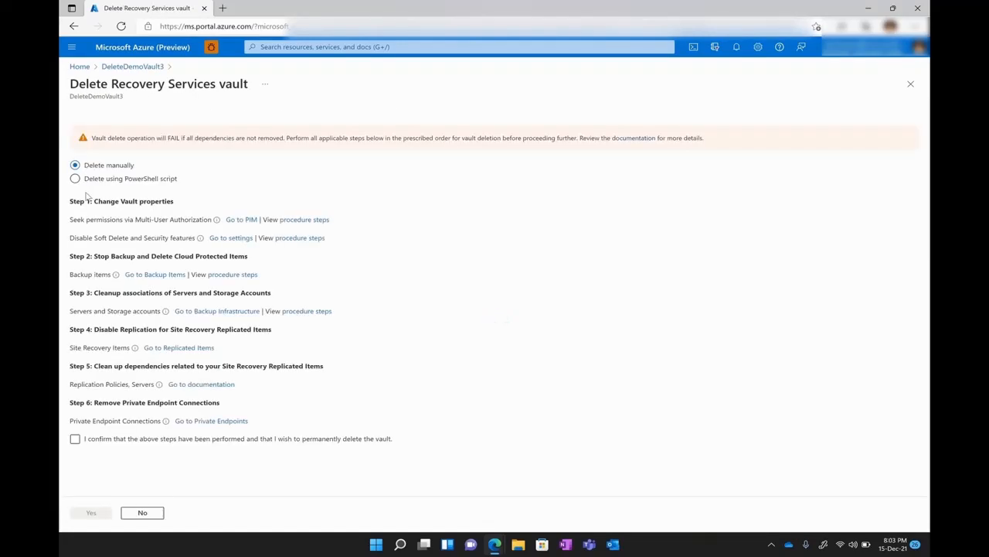
{"action": "left_click", "coordinate": [89, 181]}
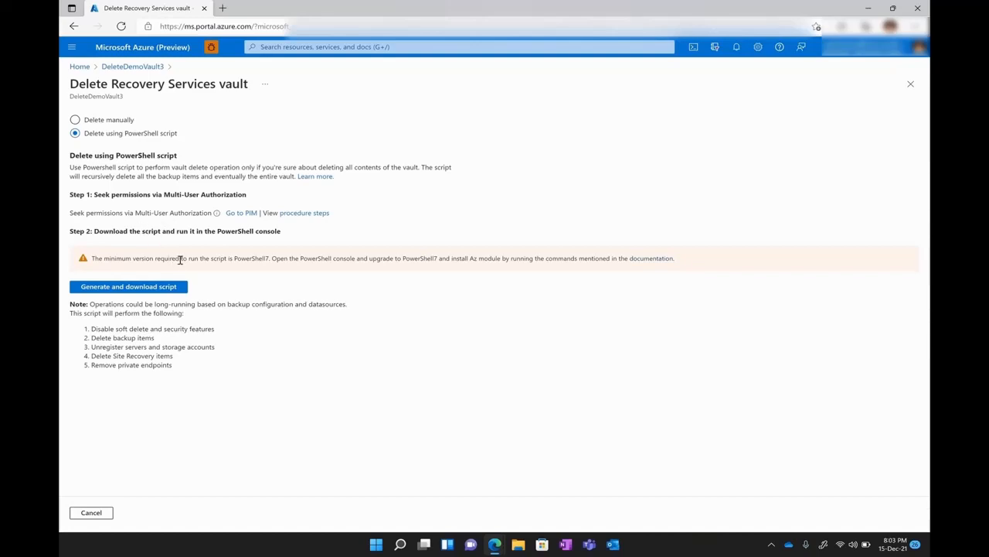
{"action": "left_click_drag", "start_coordinate": [183, 258], "coordinate": [271, 260]}
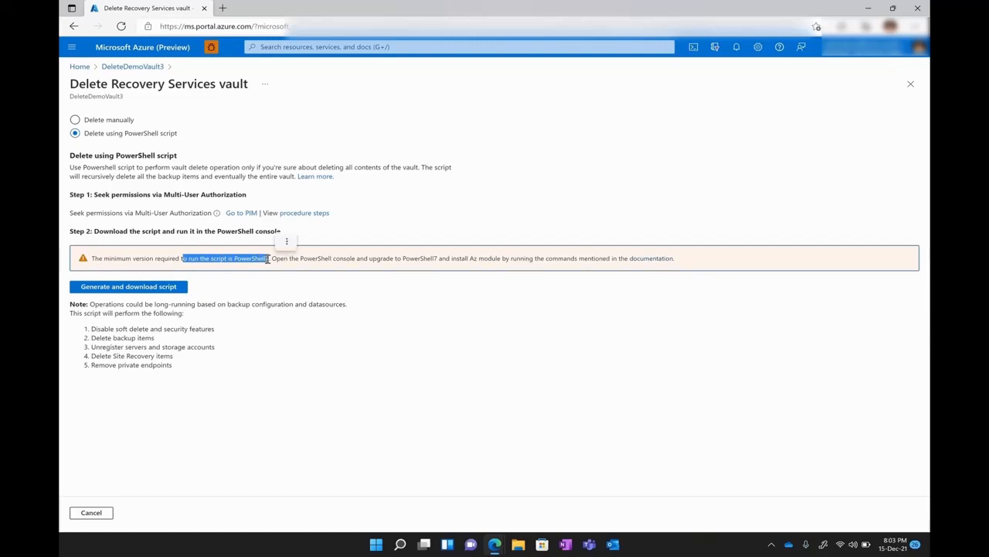
{"action": "left_click", "coordinate": [331, 263]}
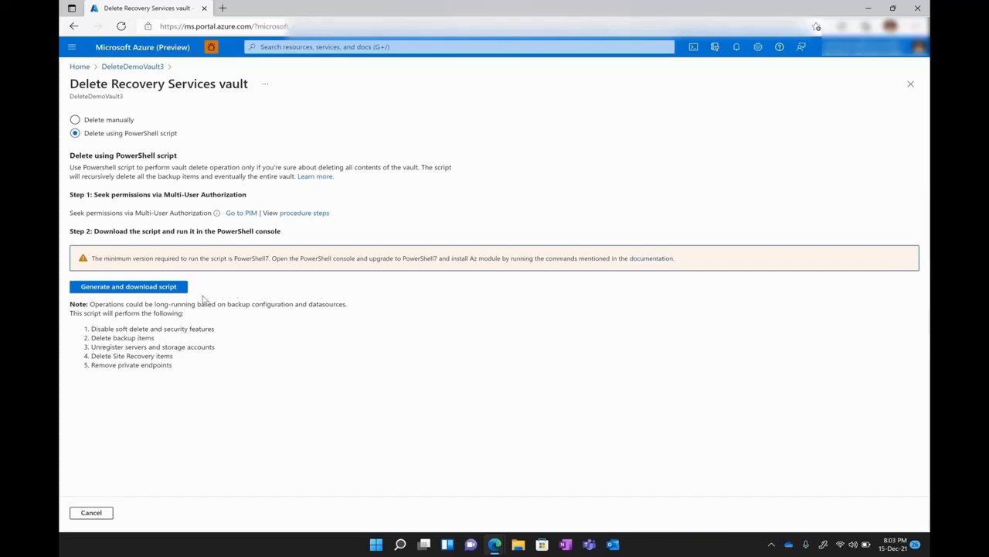
{"action": "left_click", "coordinate": [179, 290]}
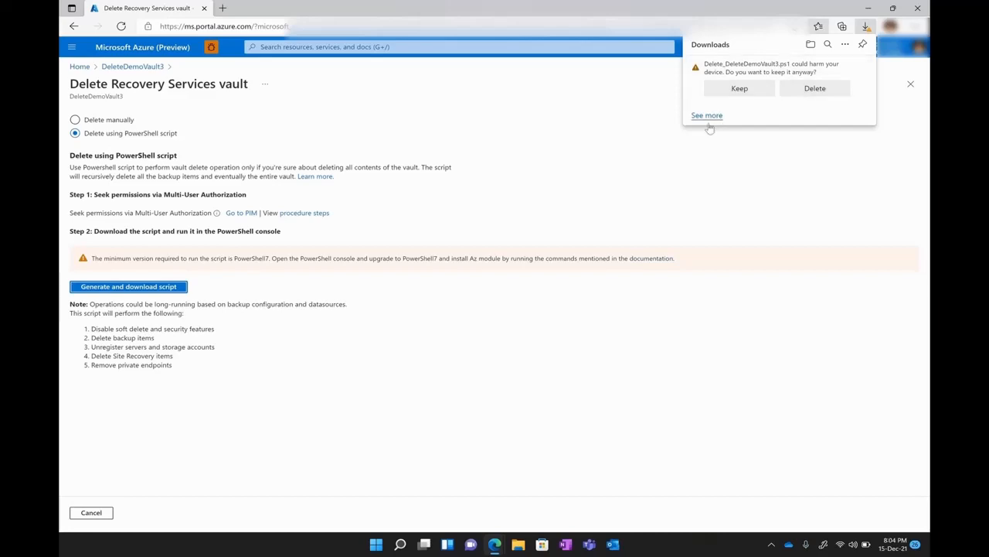
{"action": "left_click", "coordinate": [738, 89]}
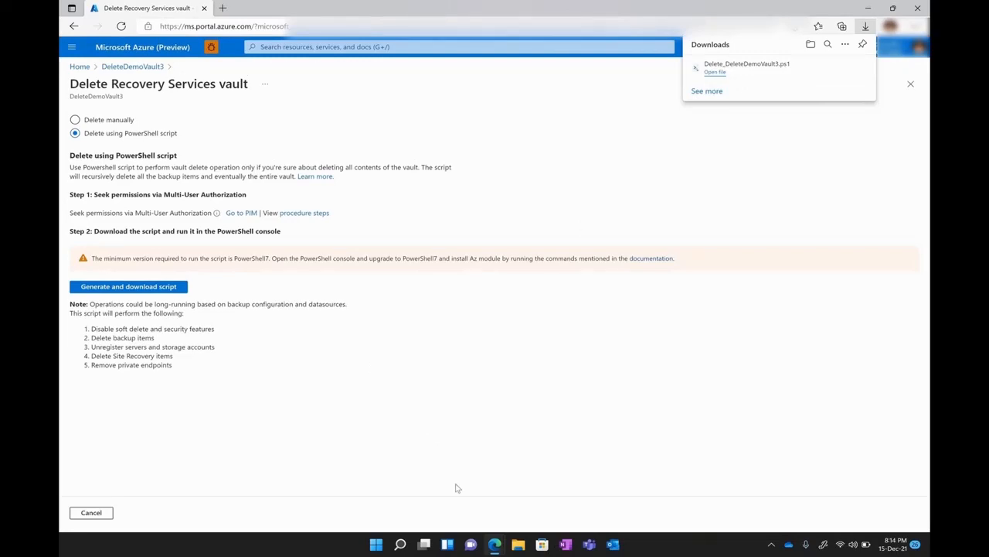
Start PowerShell 7 (x64) as administrator and change to the Downloads folder
{"action": "left_click", "coordinate": [400, 544]}
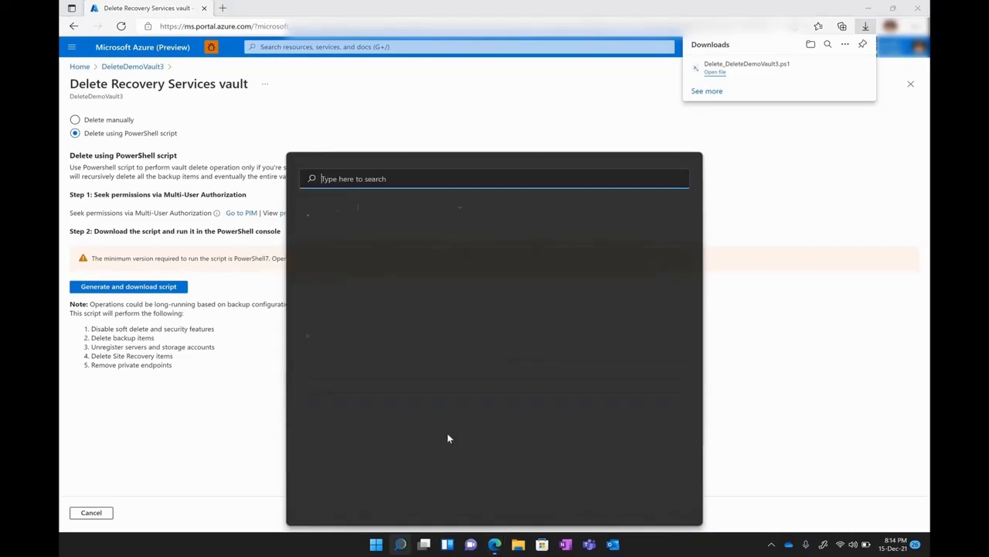
{"action": "type", "text": "PowerShell 7 (x64"}
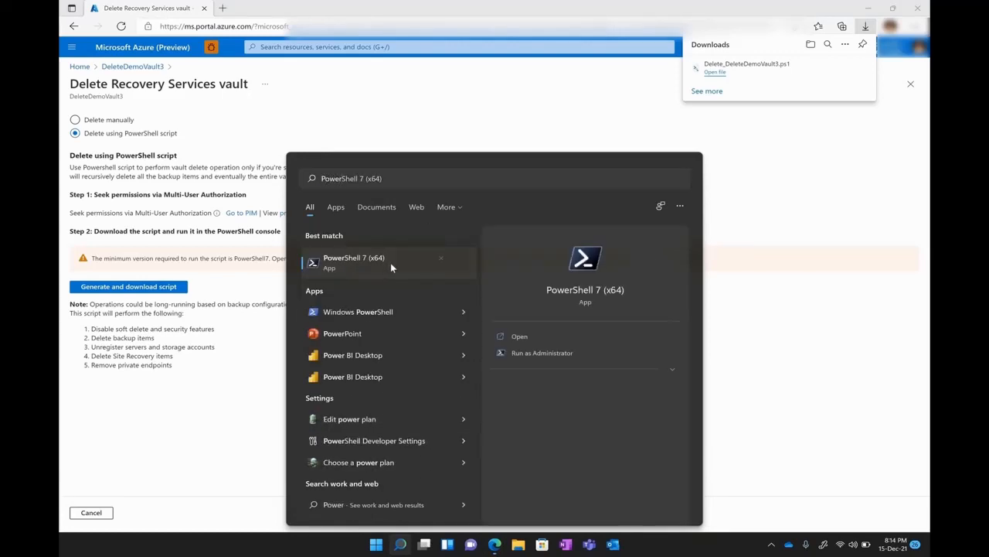
{"action": "right_click", "coordinate": [391, 262]}
{"action": "left_click", "coordinate": [416, 278]}
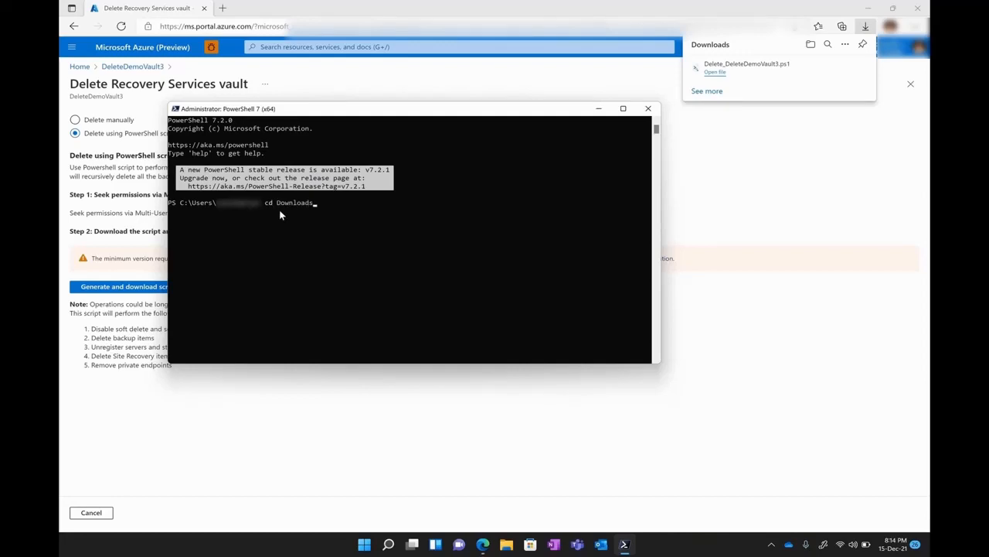
{"action": "key", "text": "Return"}
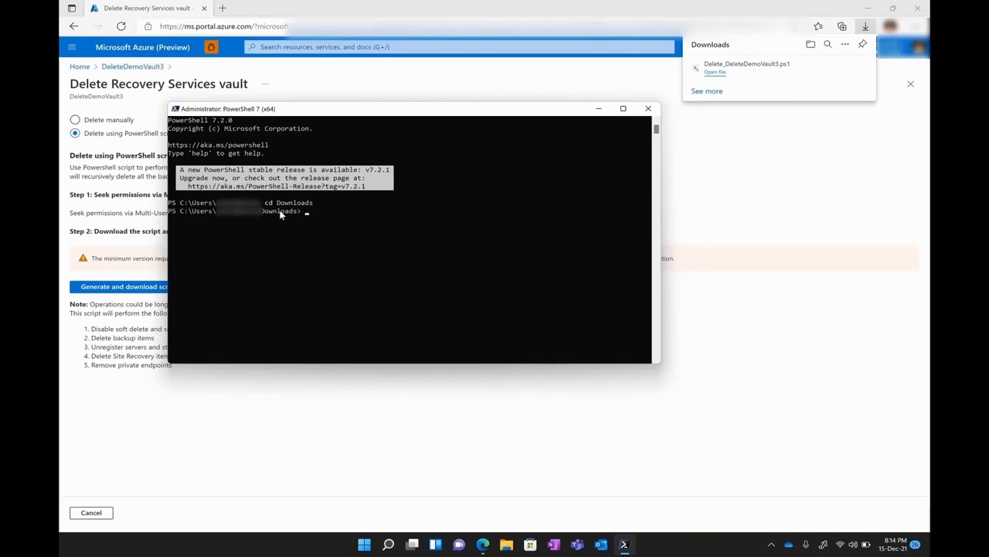
Run .\Delete_DeleteDemoVault3.ps1 with the R (Run once) option in a maximized window, authenticating with the Windows-connected account
{"action": "type", "text": ".\\Delete_DeleteDemoVault3."}
{"action": "key", "text": "Tab"}
{"action": "key", "text": "Return"}
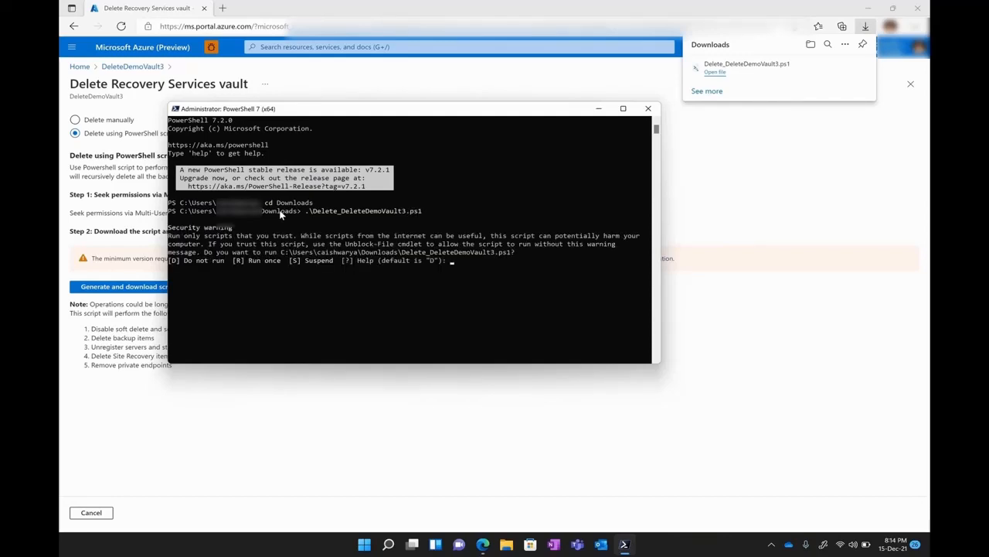
{"action": "type", "text": "R"}
{"action": "left_click", "coordinate": [627, 109]}
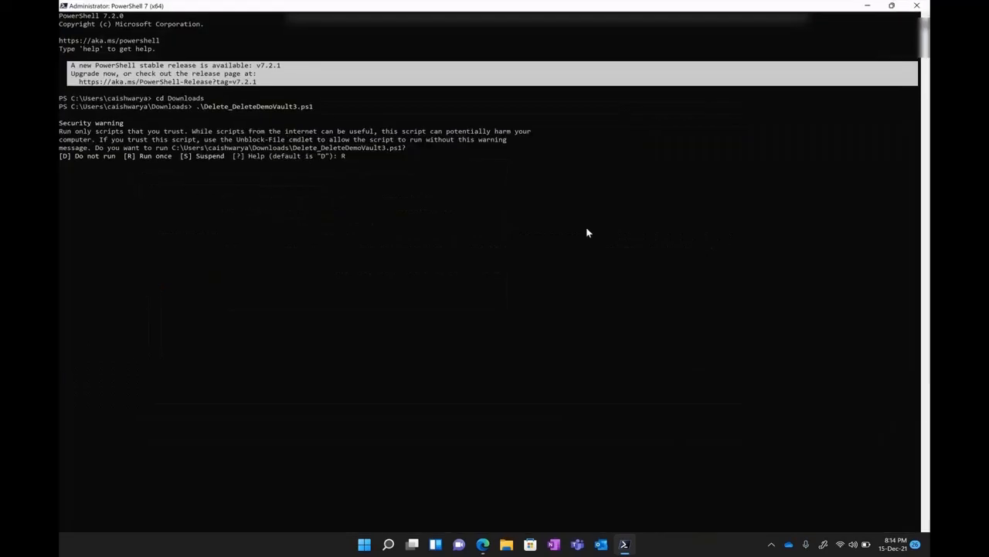
{"action": "key", "text": "Return"}
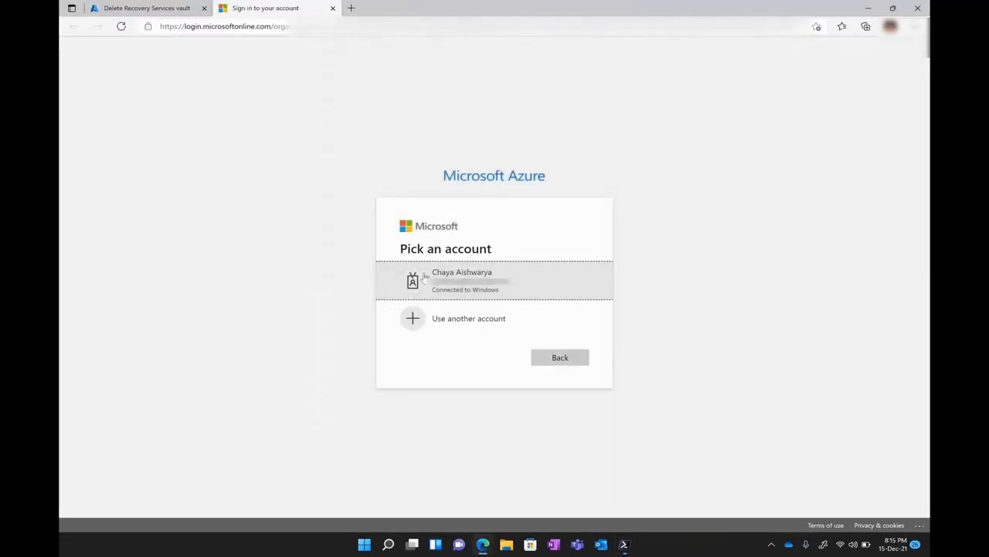
{"action": "left_click", "coordinate": [462, 284]}
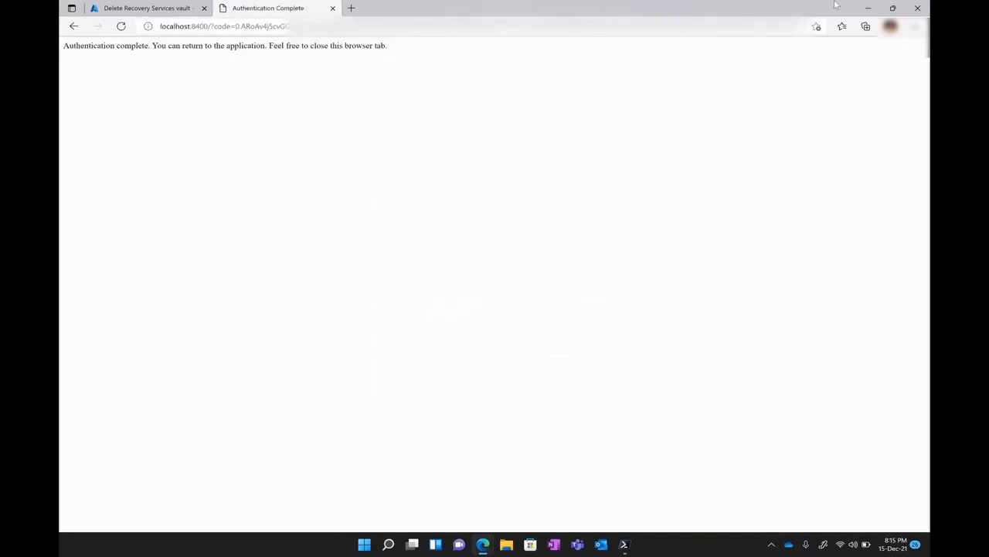
{"action": "left_click", "coordinate": [869, 8]}
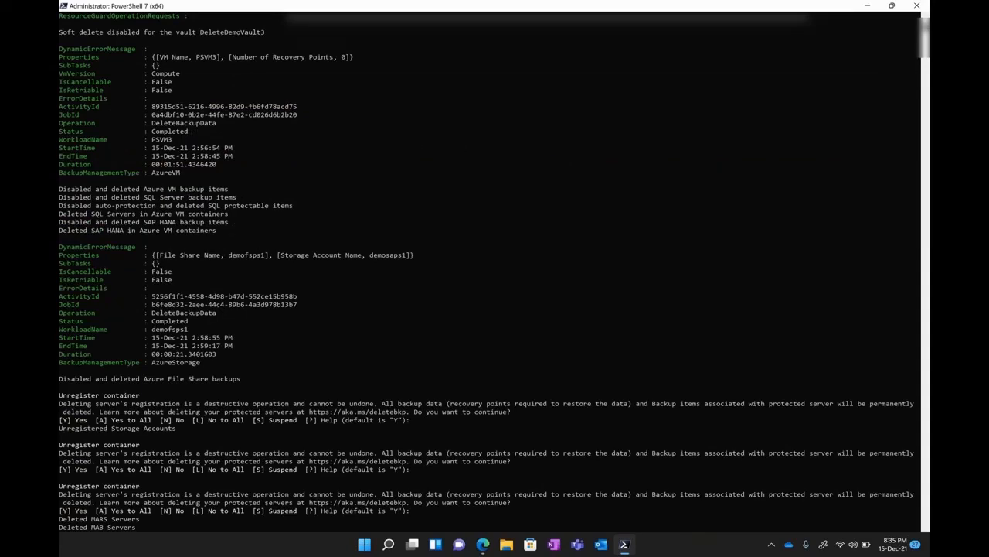
Review the end of the script output, examining the lines on remaining backup items and ASR items in the vault
{"action": "scroll", "coordinate": [487, 273], "scroll_direction": "up", "scroll_amount": 1}
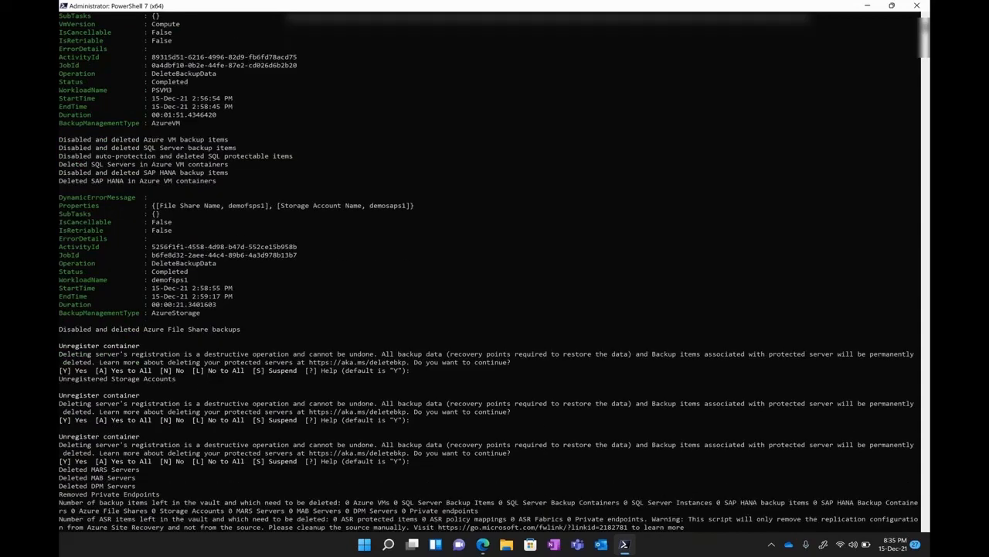
{"action": "scroll", "coordinate": [488, 252], "scroll_direction": "up", "scroll_amount": 2}
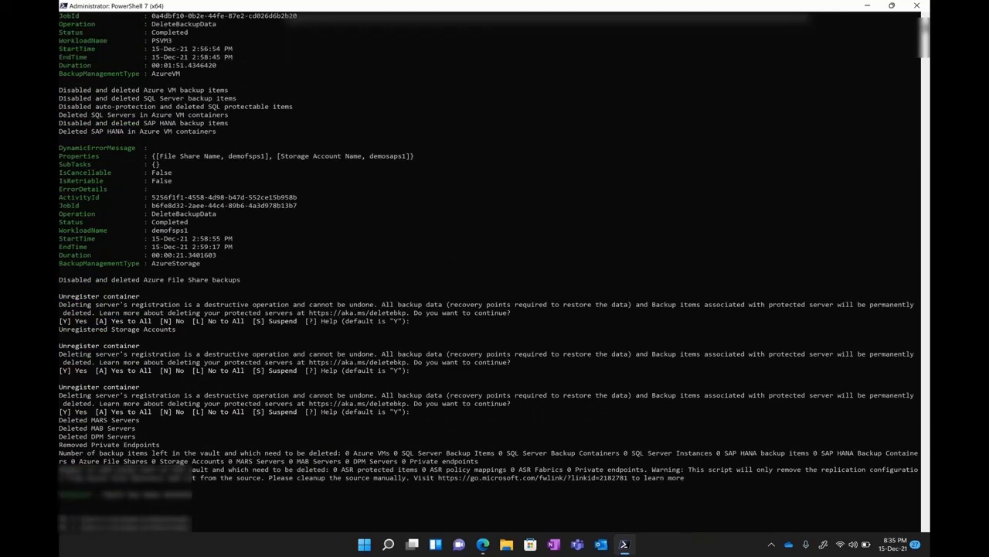
{"action": "left_click_drag", "start_coordinate": [462, 453], "coordinate": [488, 461]}
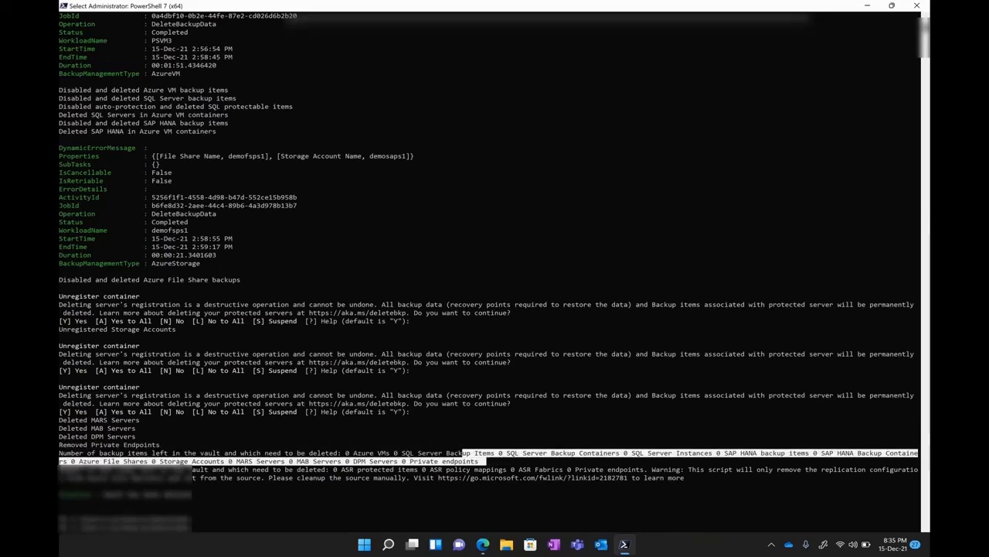
{"action": "left_click", "coordinate": [484, 461]}
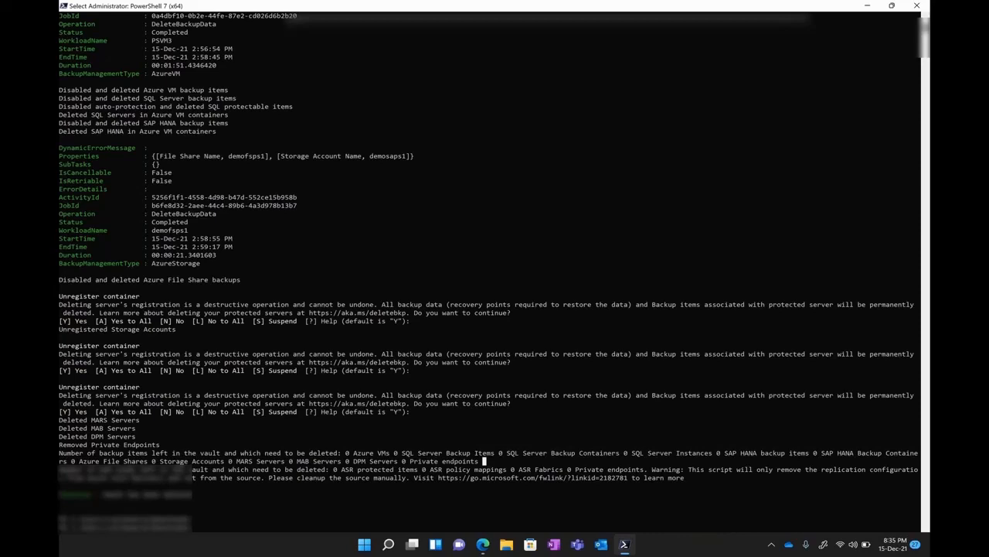
{"action": "left_click_drag", "start_coordinate": [430, 468], "coordinate": [625, 477]}
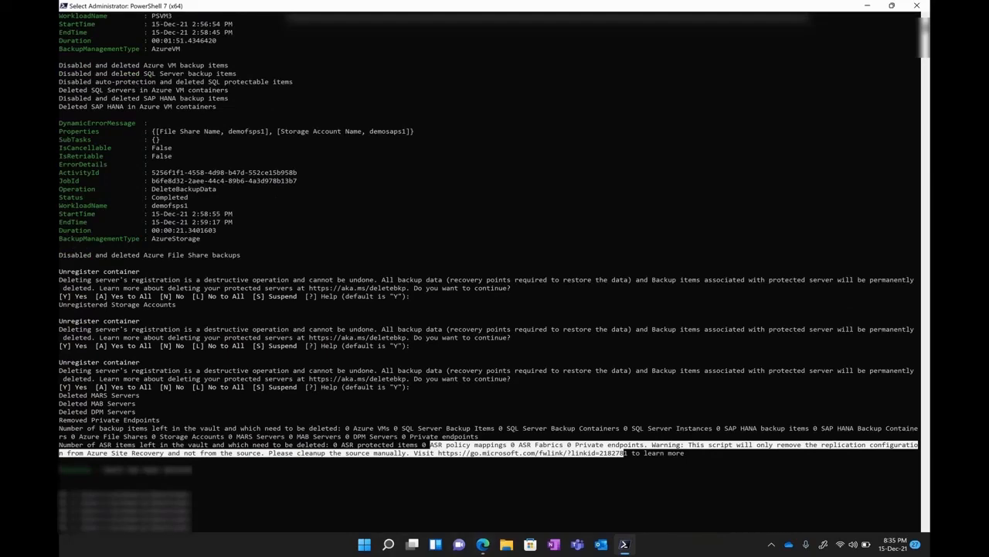
Switch to the Azure portal, go to the home page, and open DeleteDemoVault3 from the recent resources to check its deletion
{"action": "mouse_move", "coordinate": [483, 544]}
{"action": "left_click", "coordinate": [539, 487]}
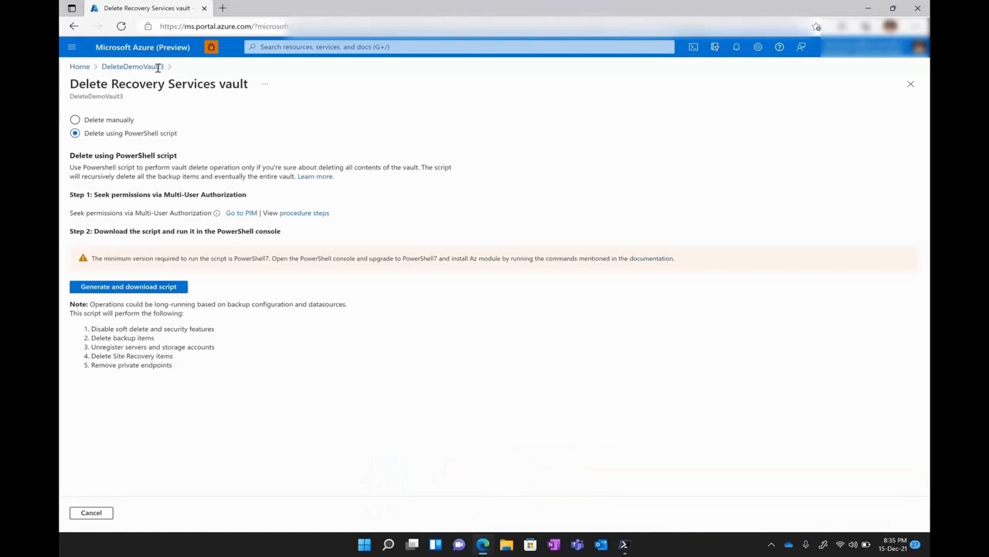
{"action": "left_click", "coordinate": [135, 67]}
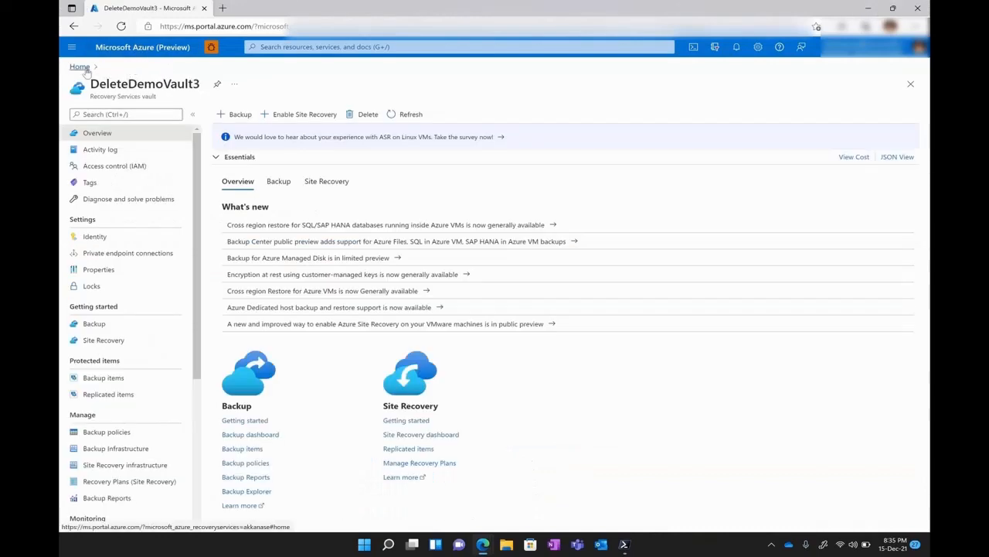
{"action": "left_click", "coordinate": [80, 67]}
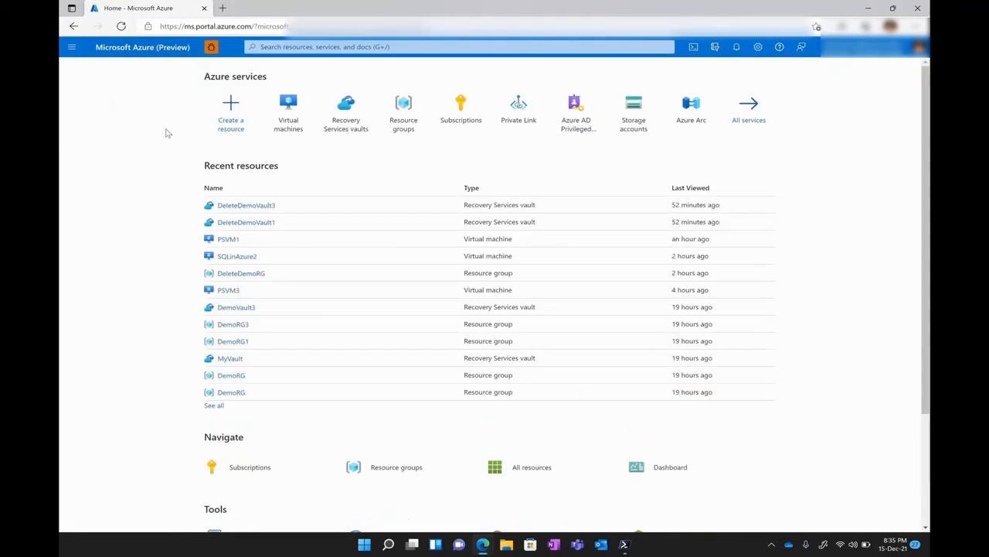
{"action": "left_click", "coordinate": [245, 205]}
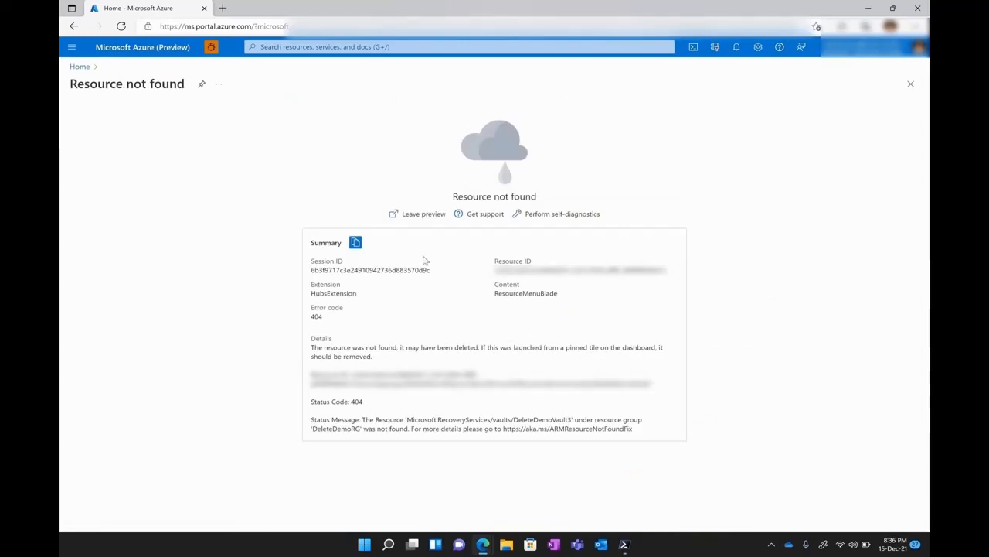